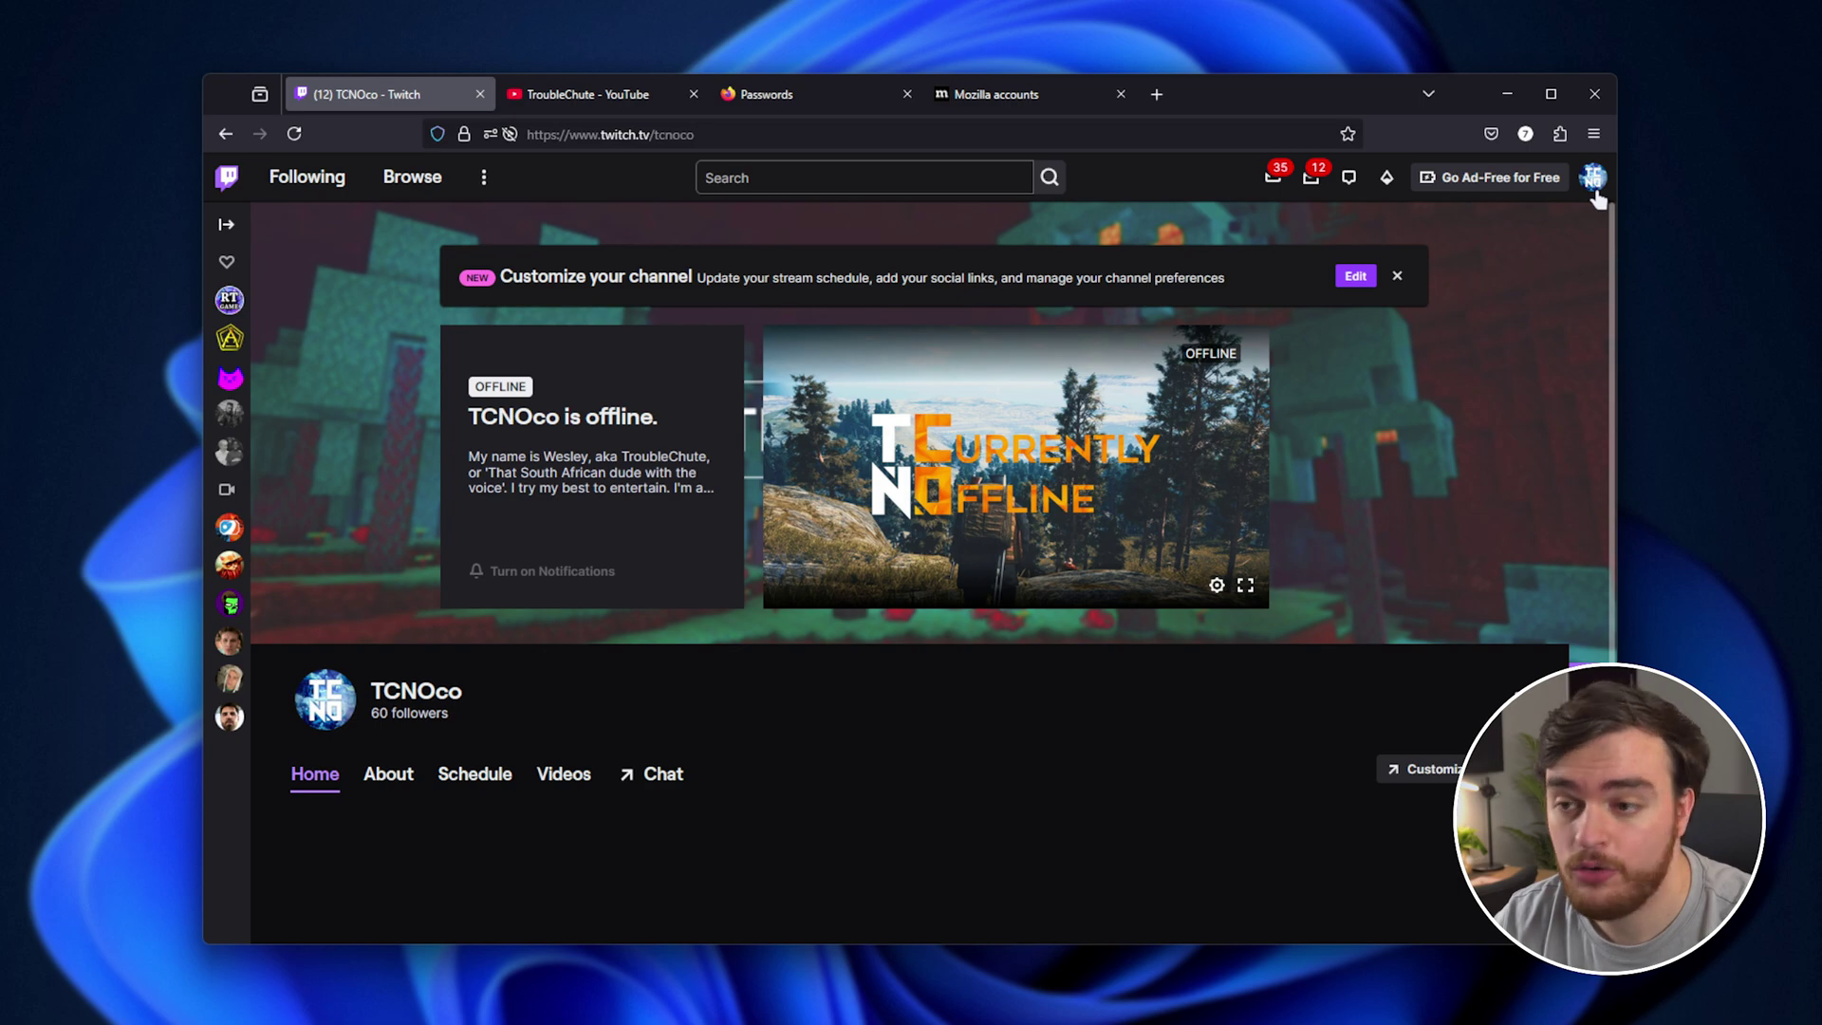
Cycle through Firefox's signed-in Twitch, YouTube and Passwords tabs.
key(ctrl+Tab)
key(ctrl+Tab)
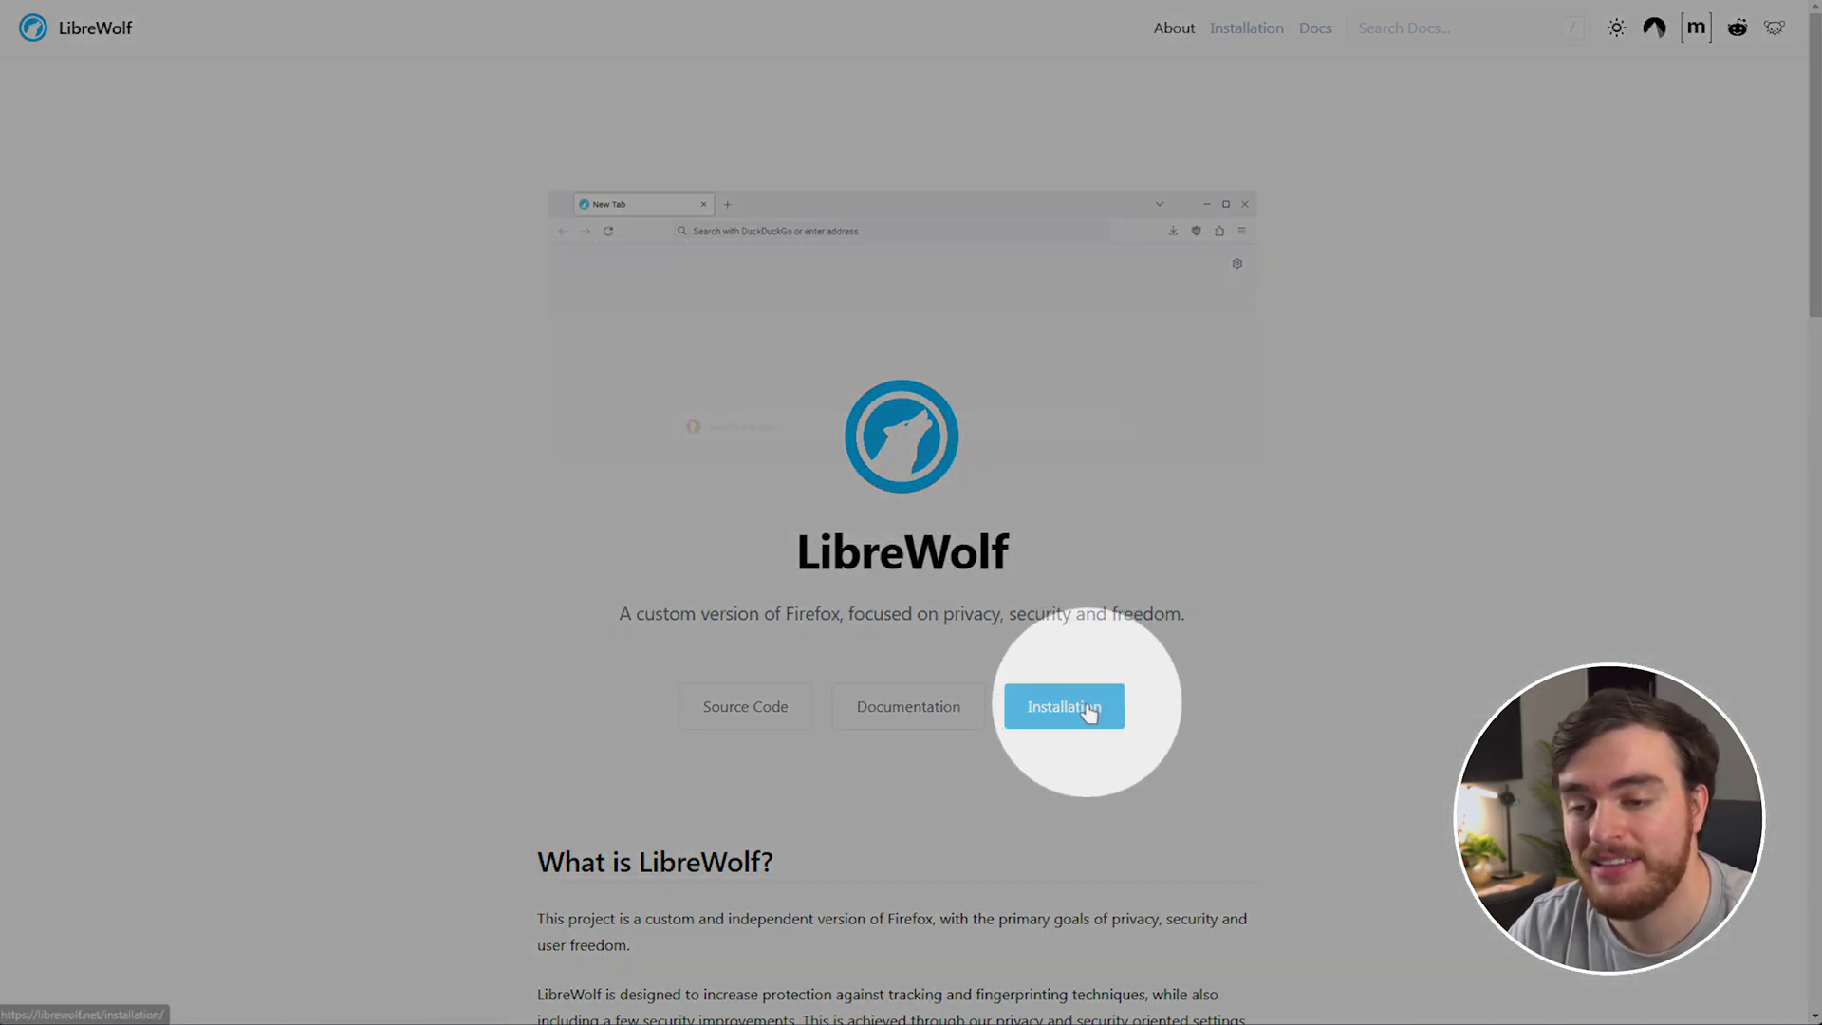
Open LibreWolf's Windows installation page offering the librewolf-135.0.1-1-windows-x86_64-setup.exe download.
click(1088, 713)
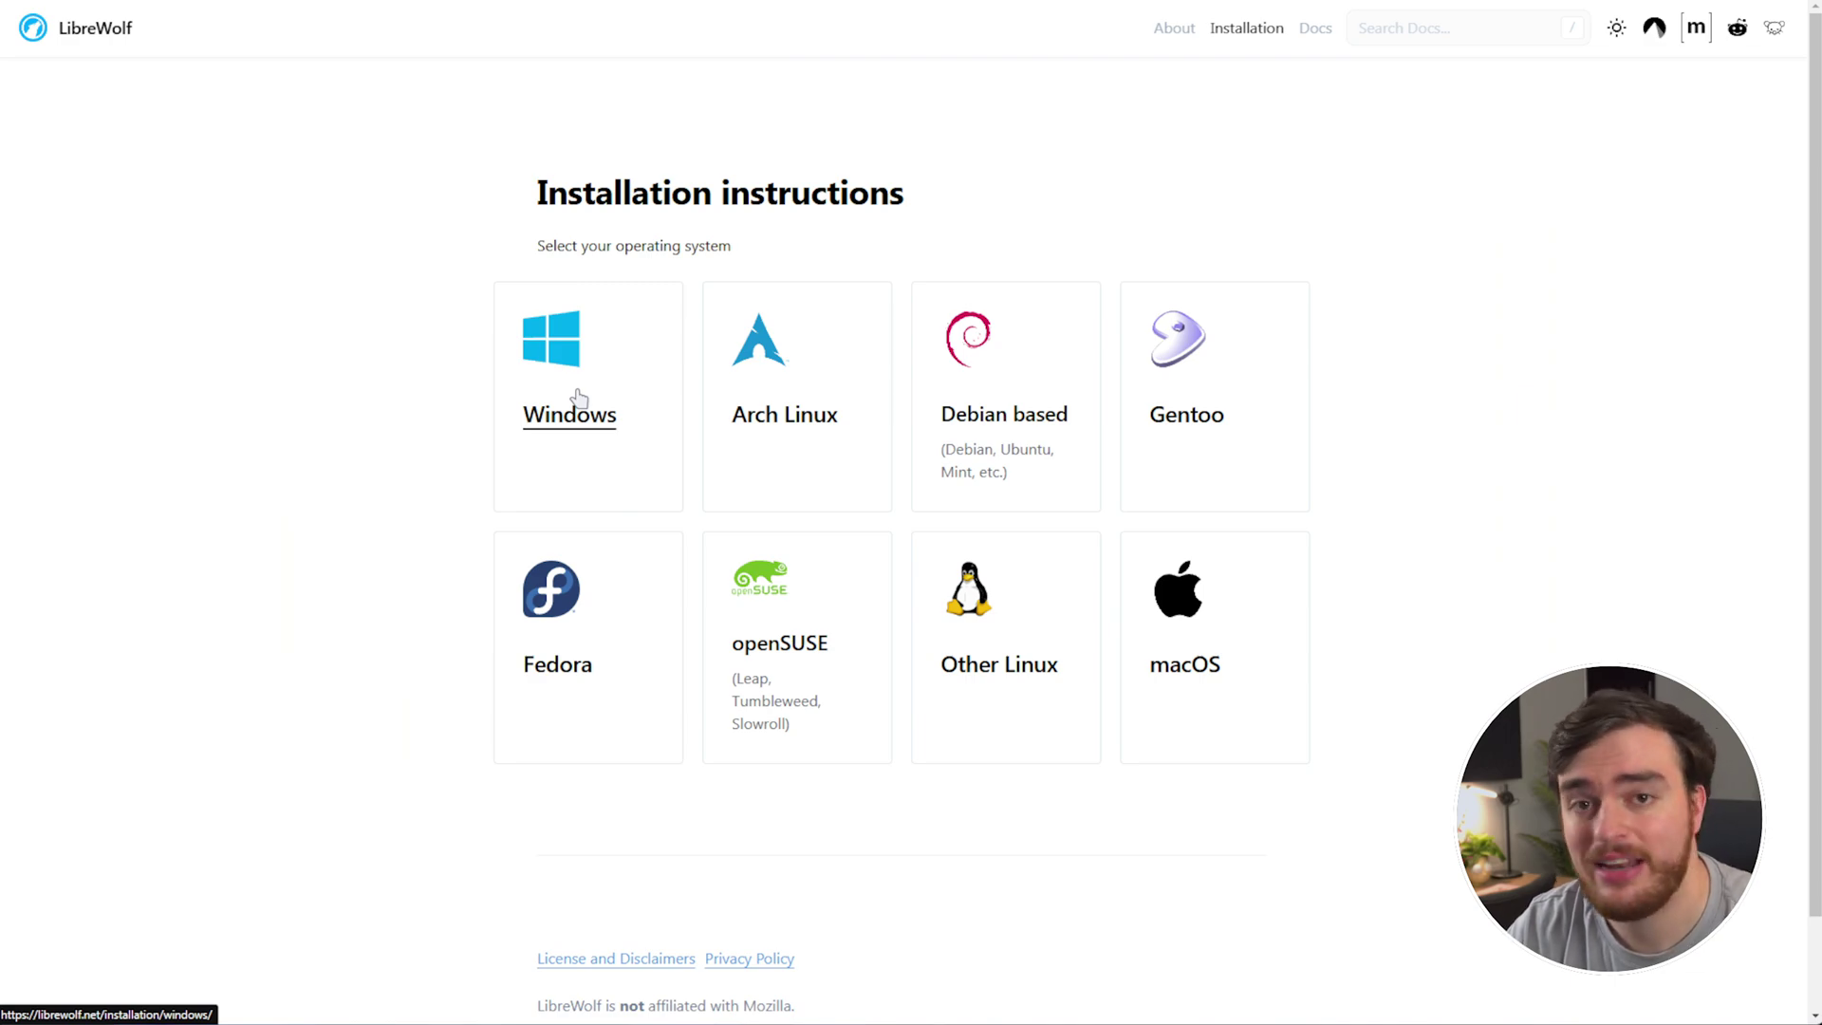
click(579, 396)
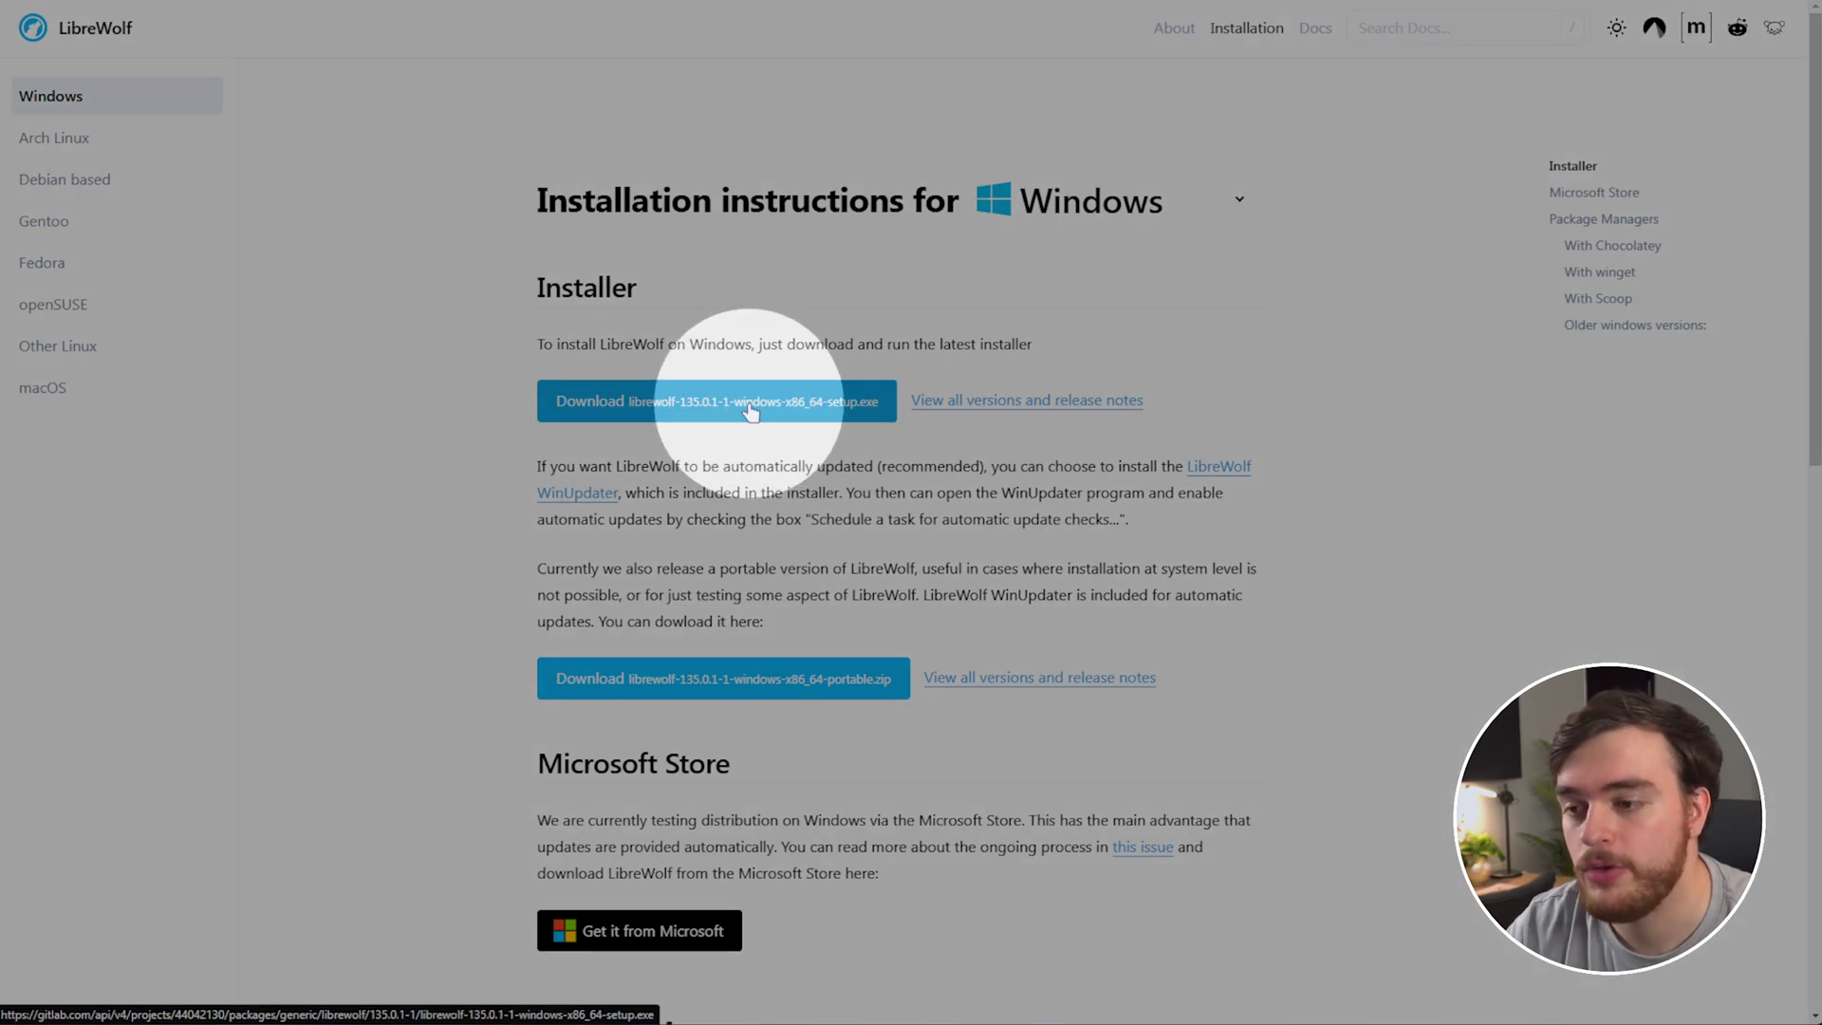
scroll(721, 759, down, 3)
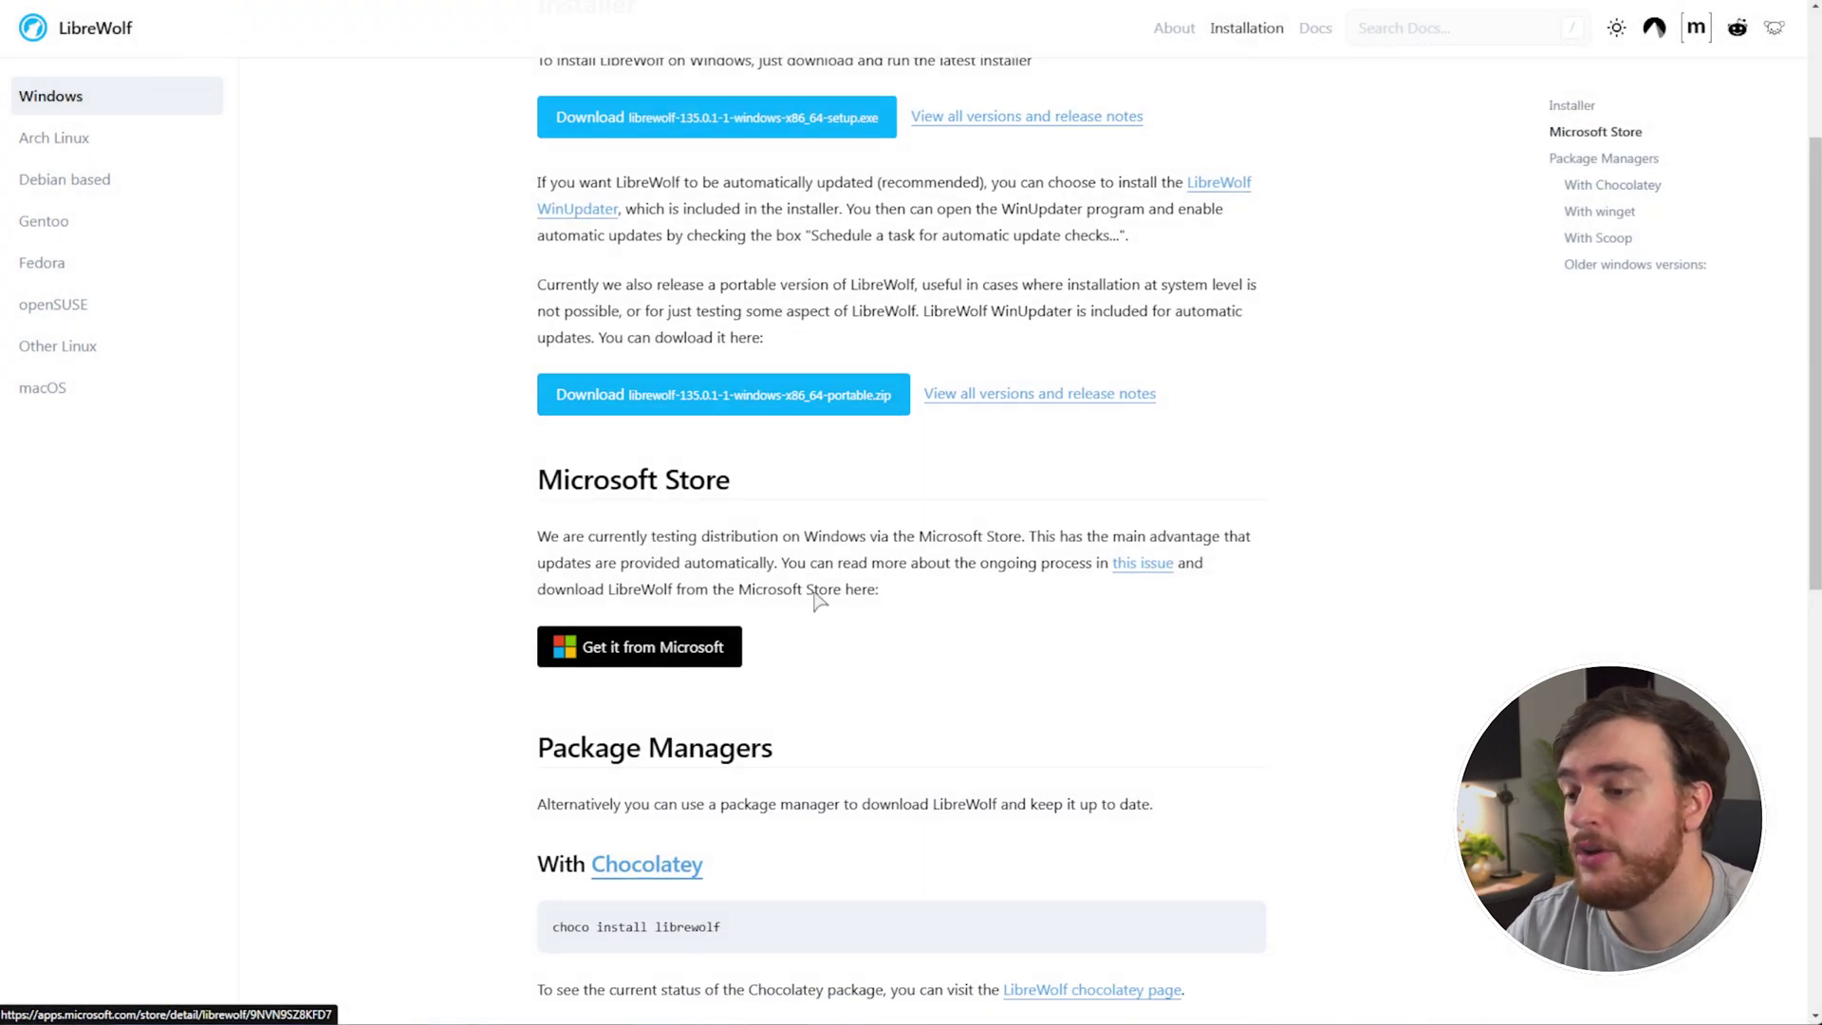
scroll(818, 599, down, 2)
scroll(980, 452, down, 4)
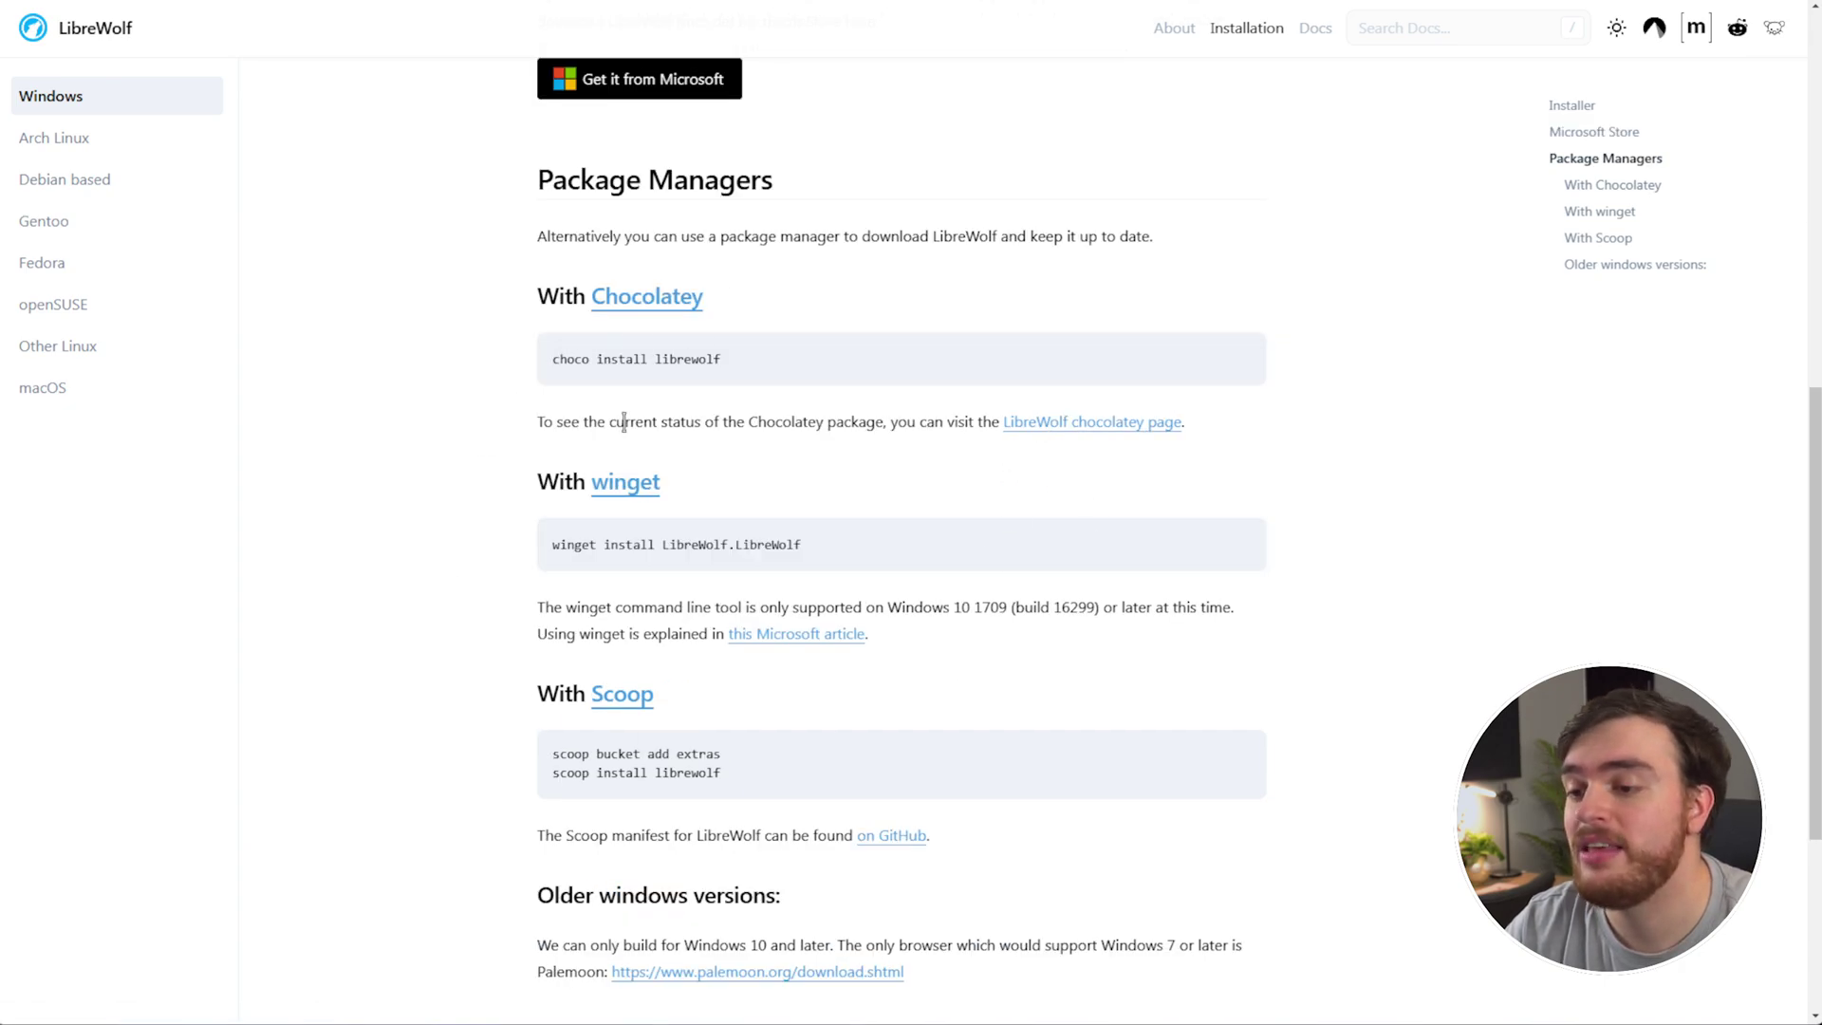
scroll(858, 363, up, 9)
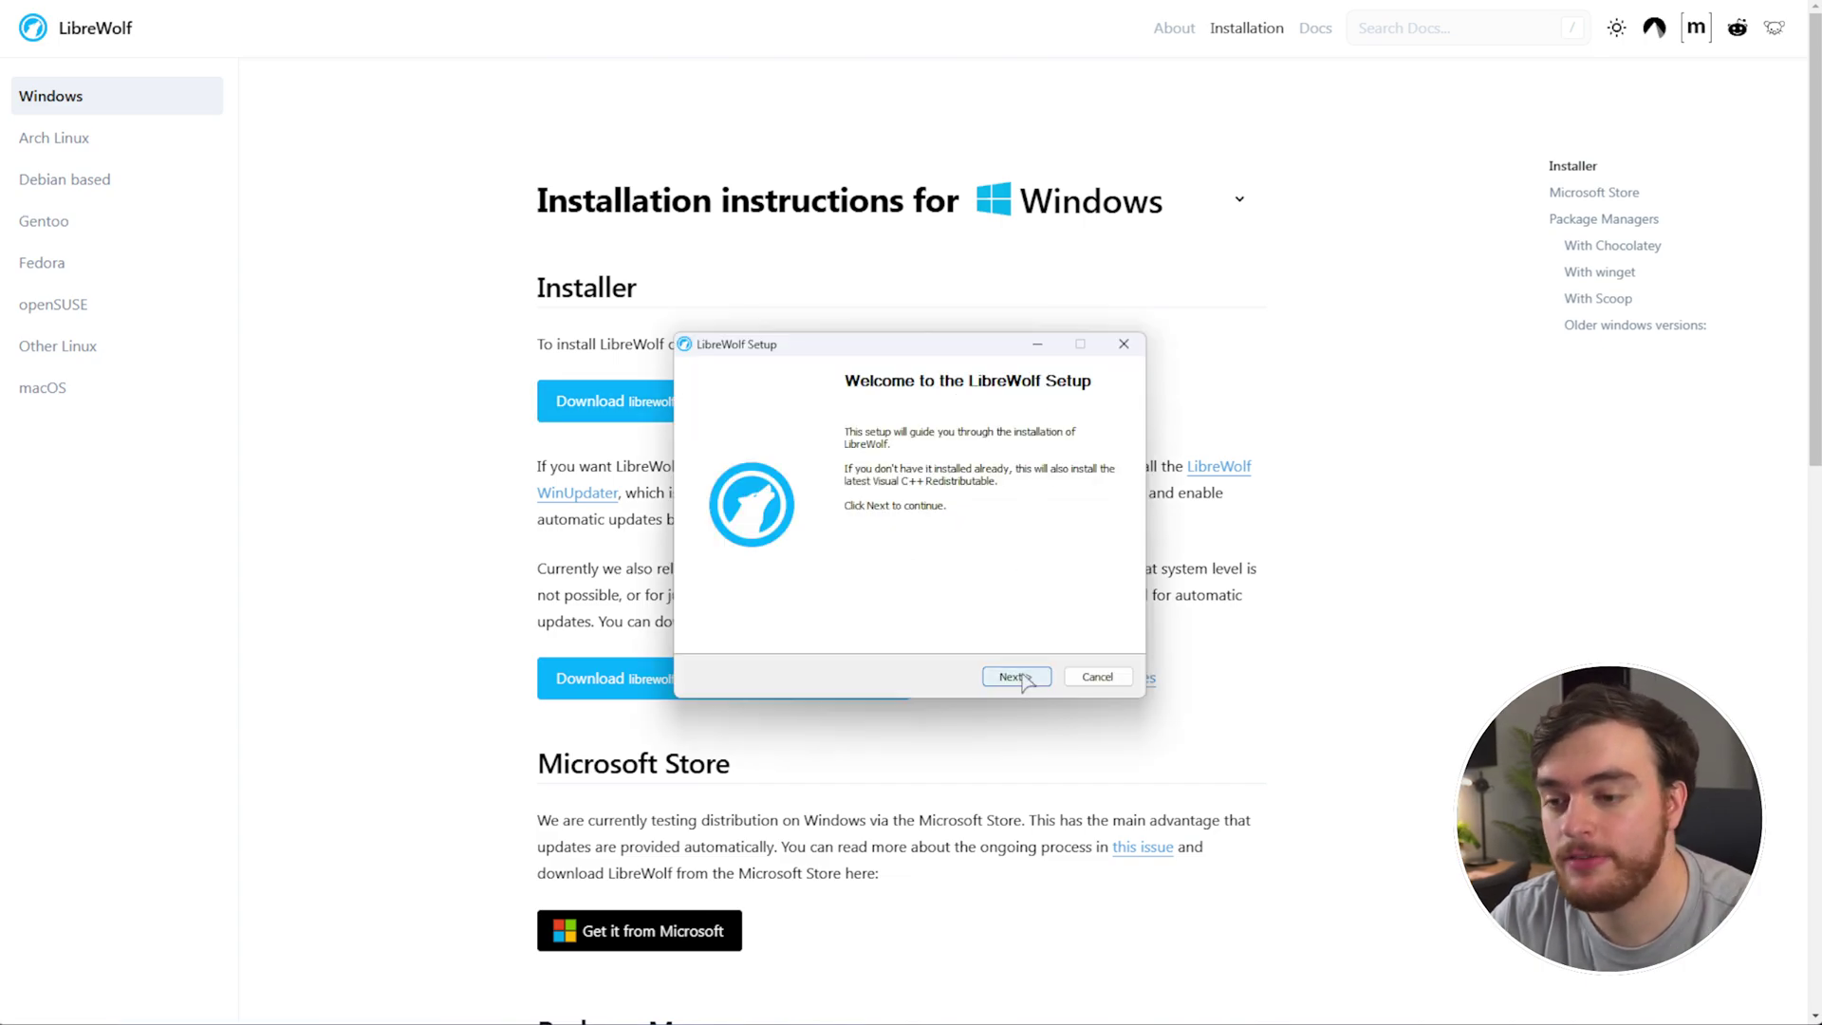
Install LibreWolf with a desktop shortcut and finish so the browser launches.
click(1013, 677)
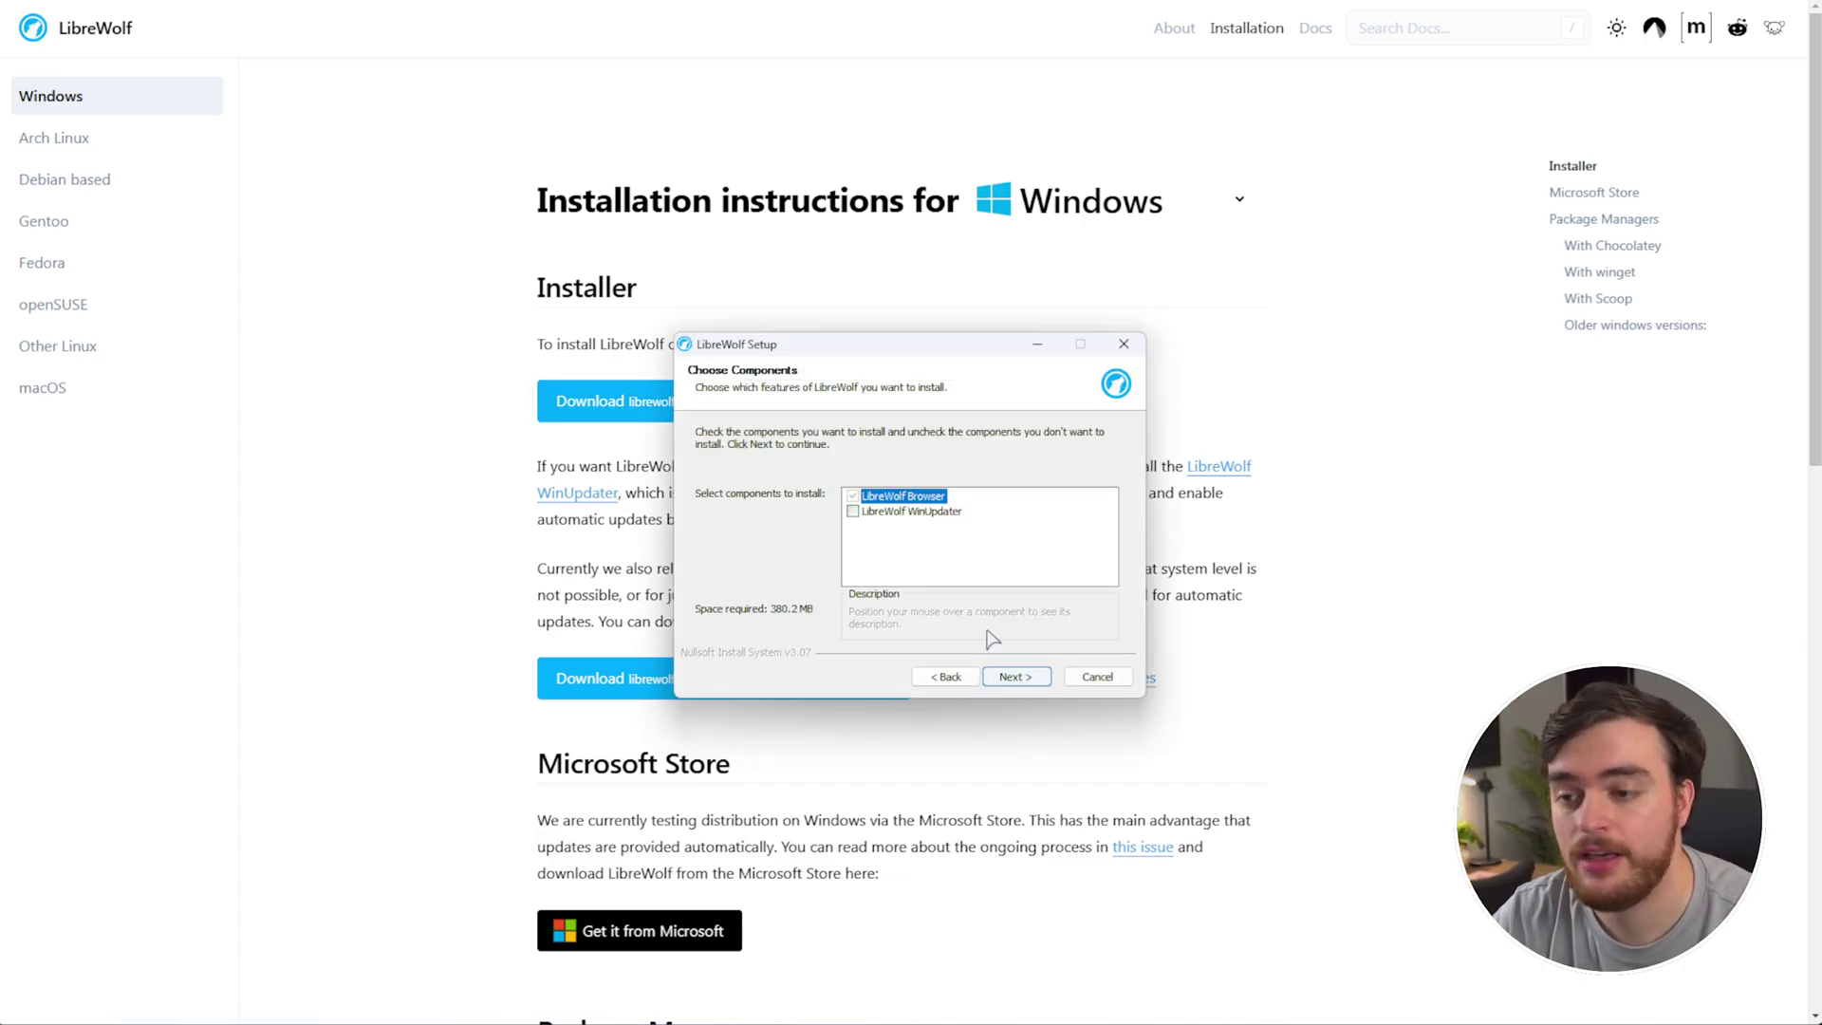
click(1013, 677)
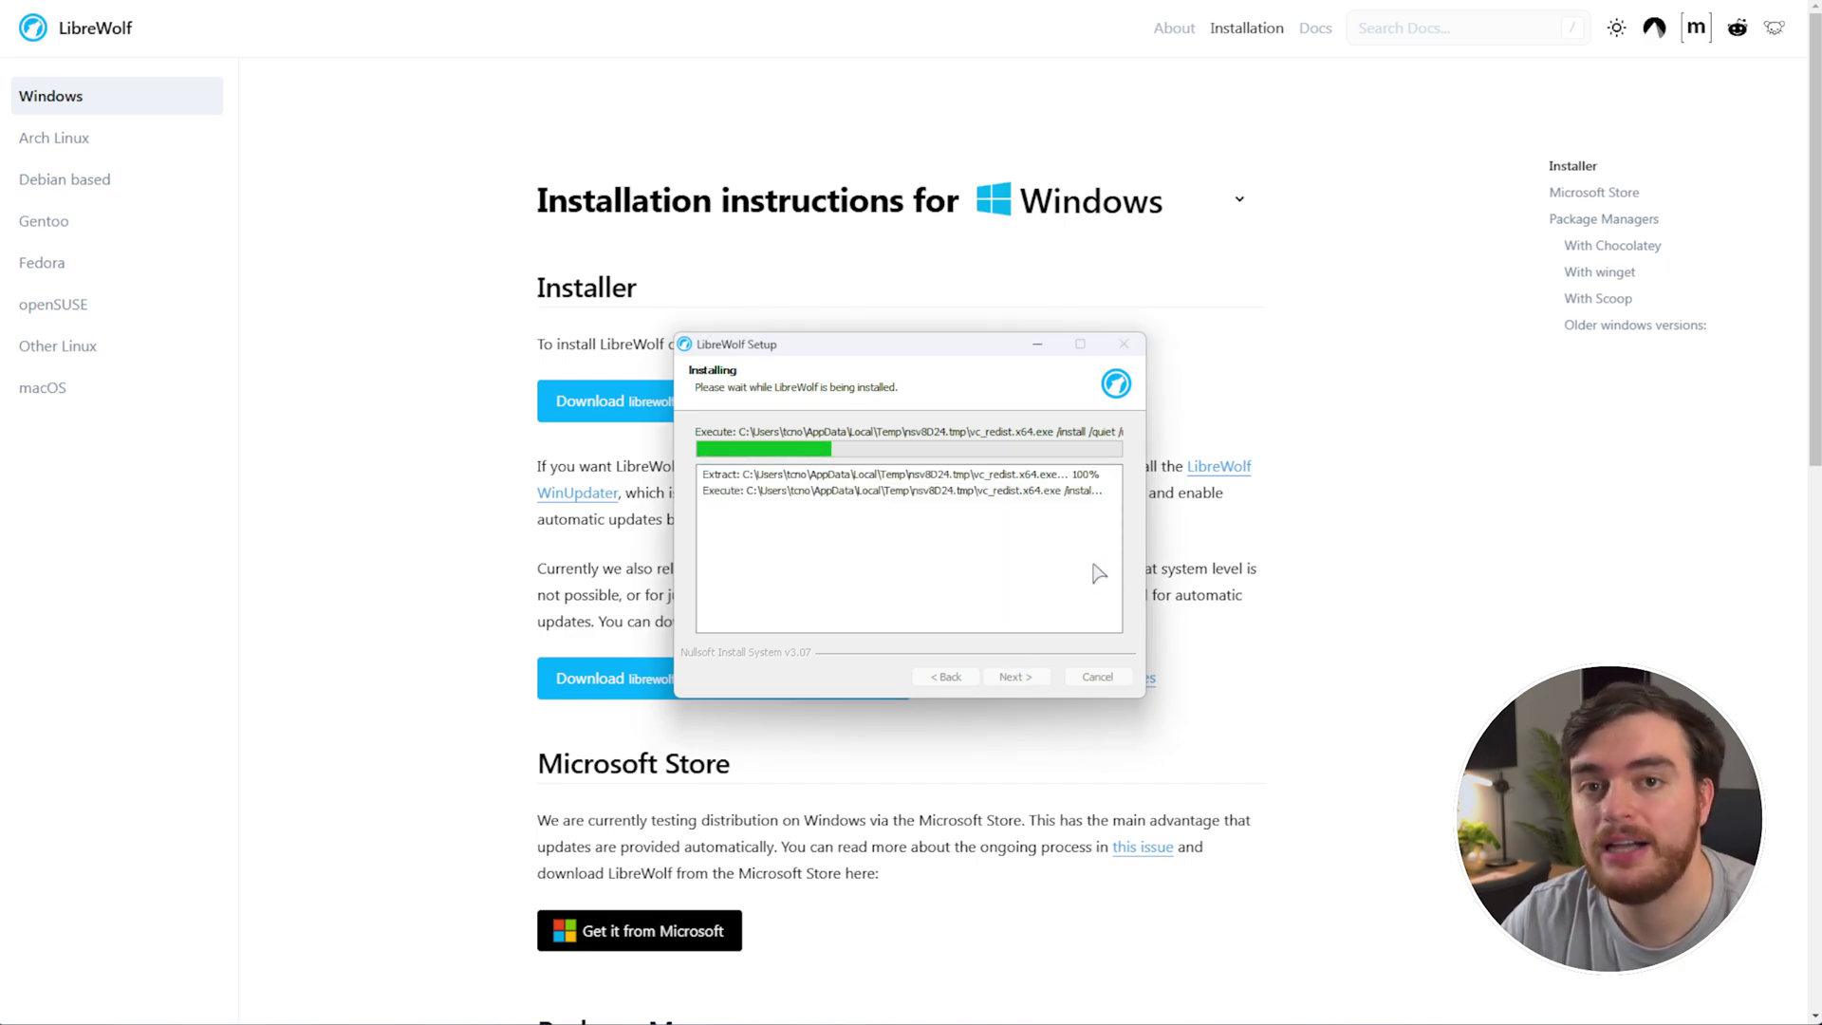
click(915, 503)
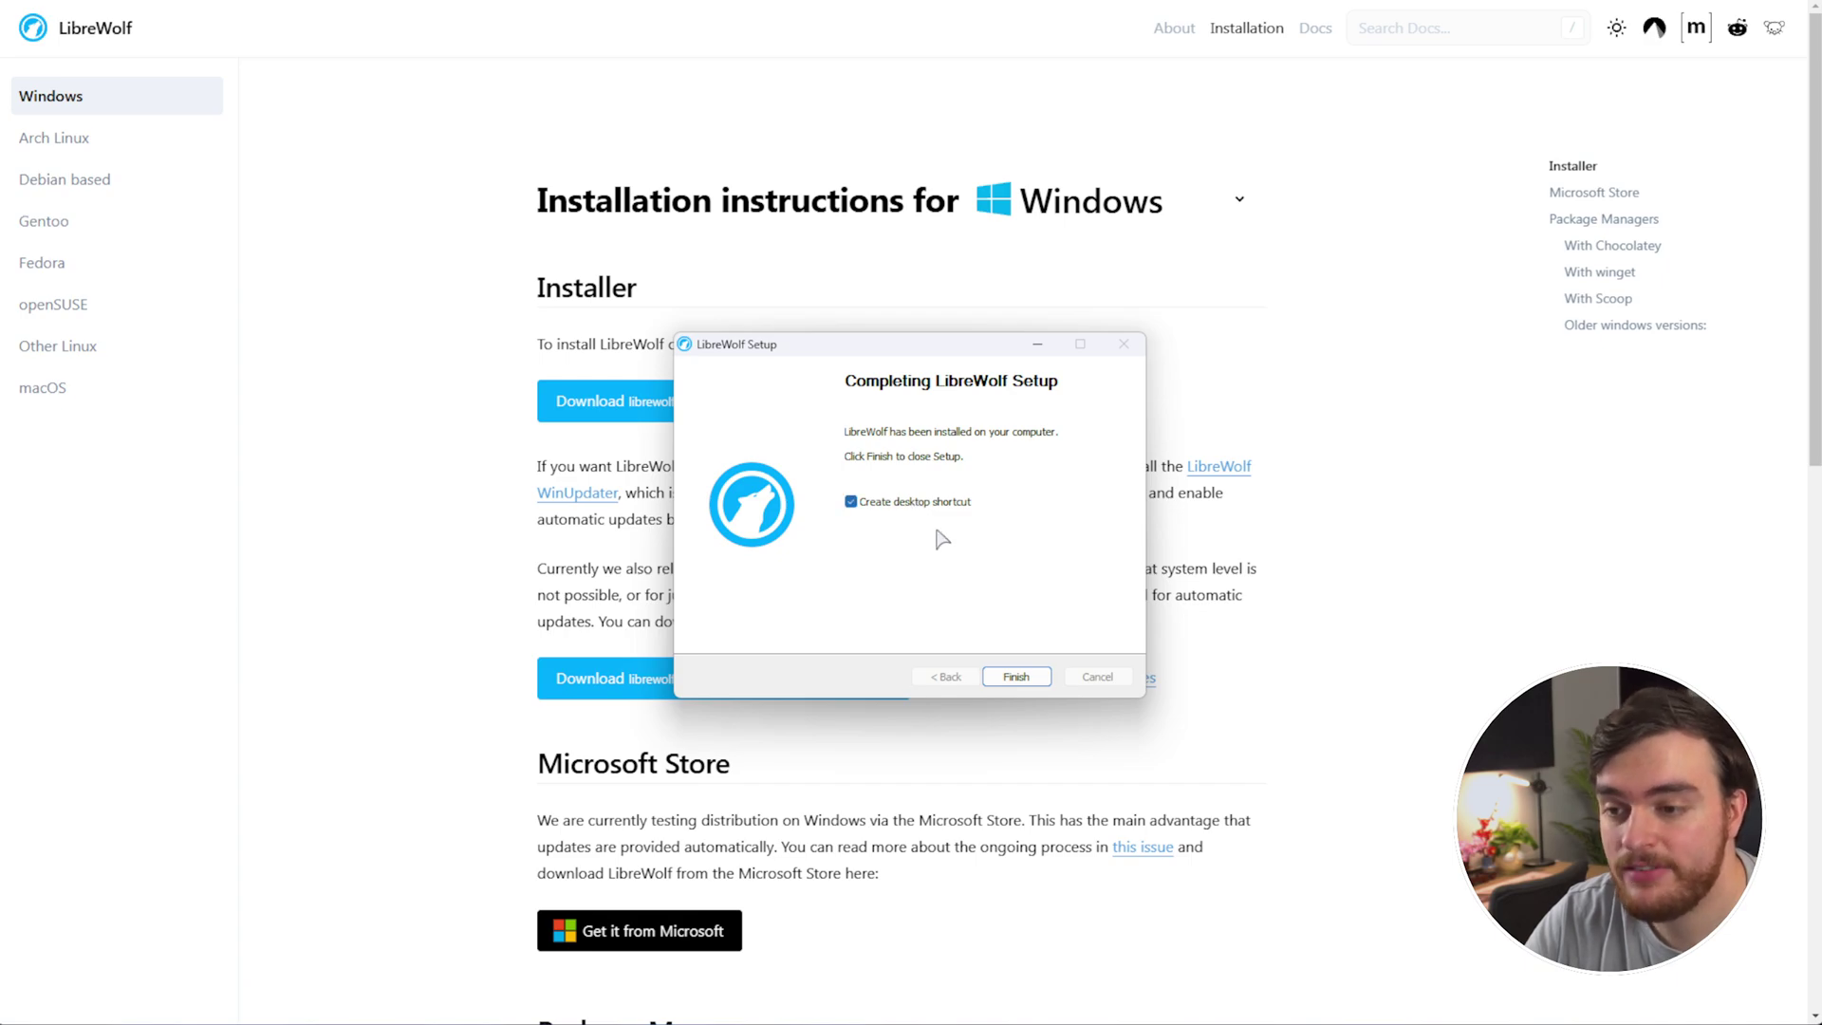
click(1016, 676)
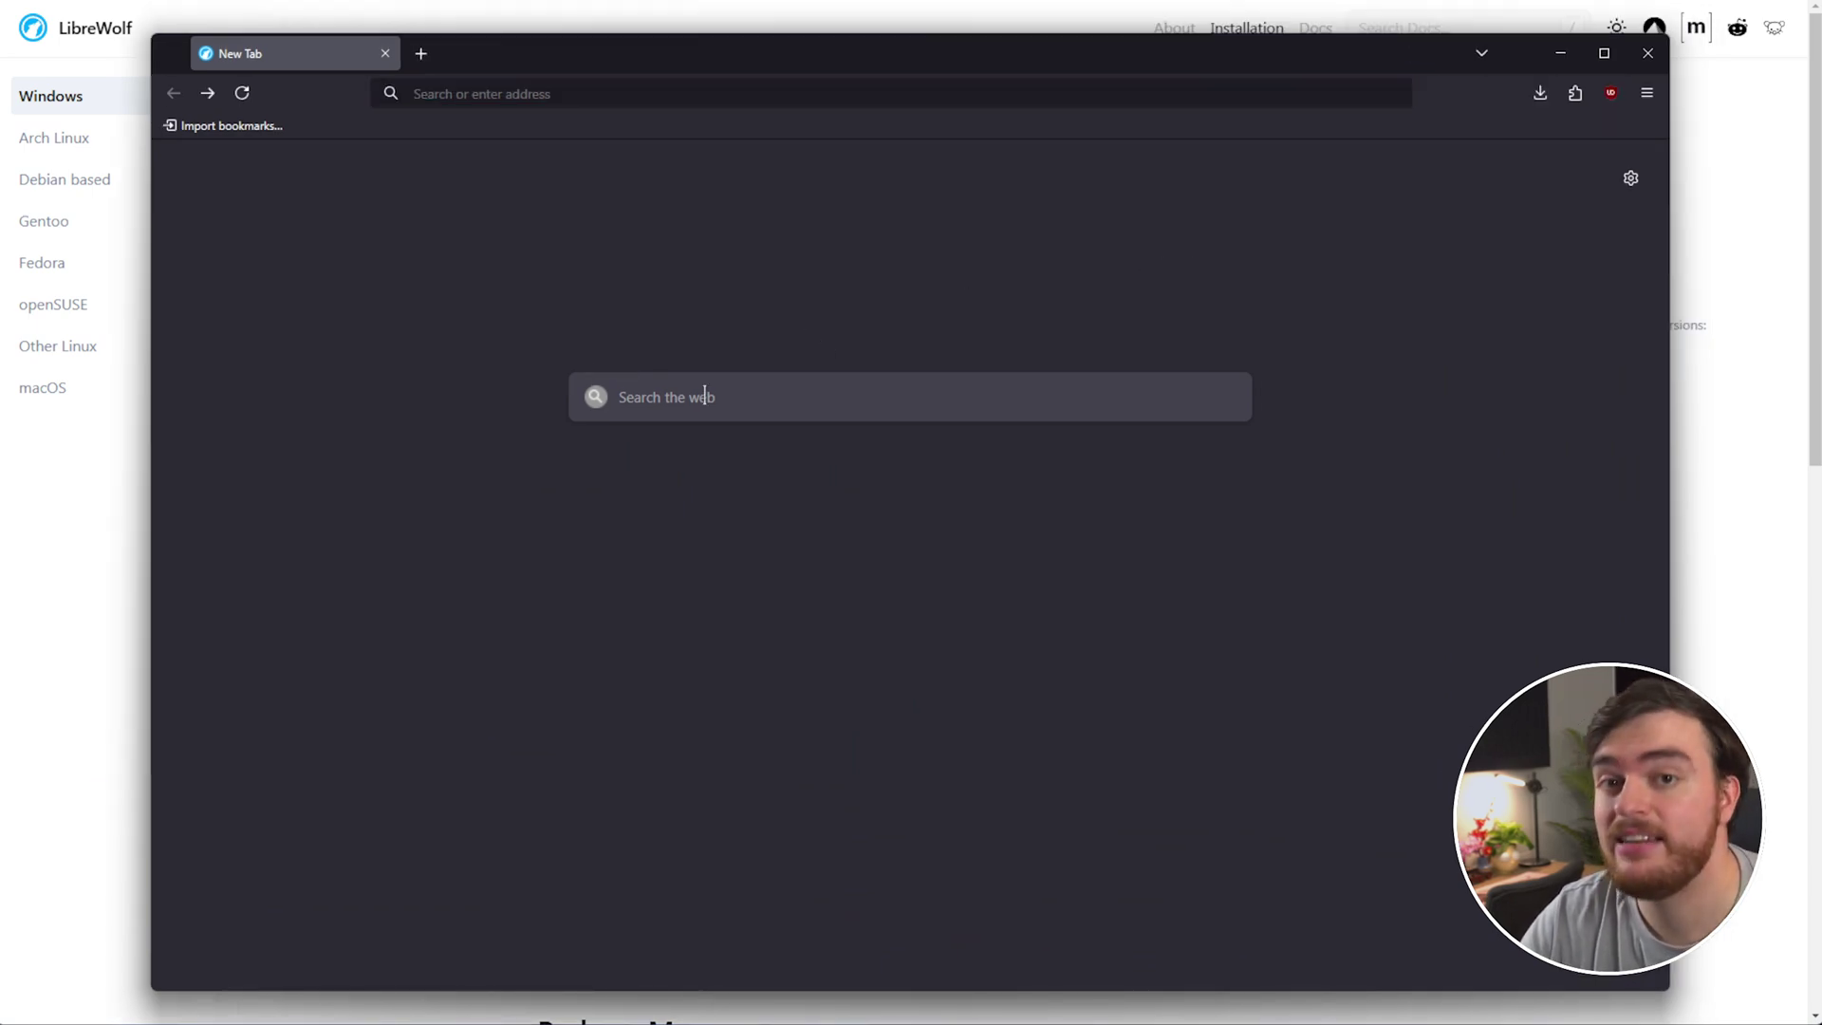
click(1575, 93)
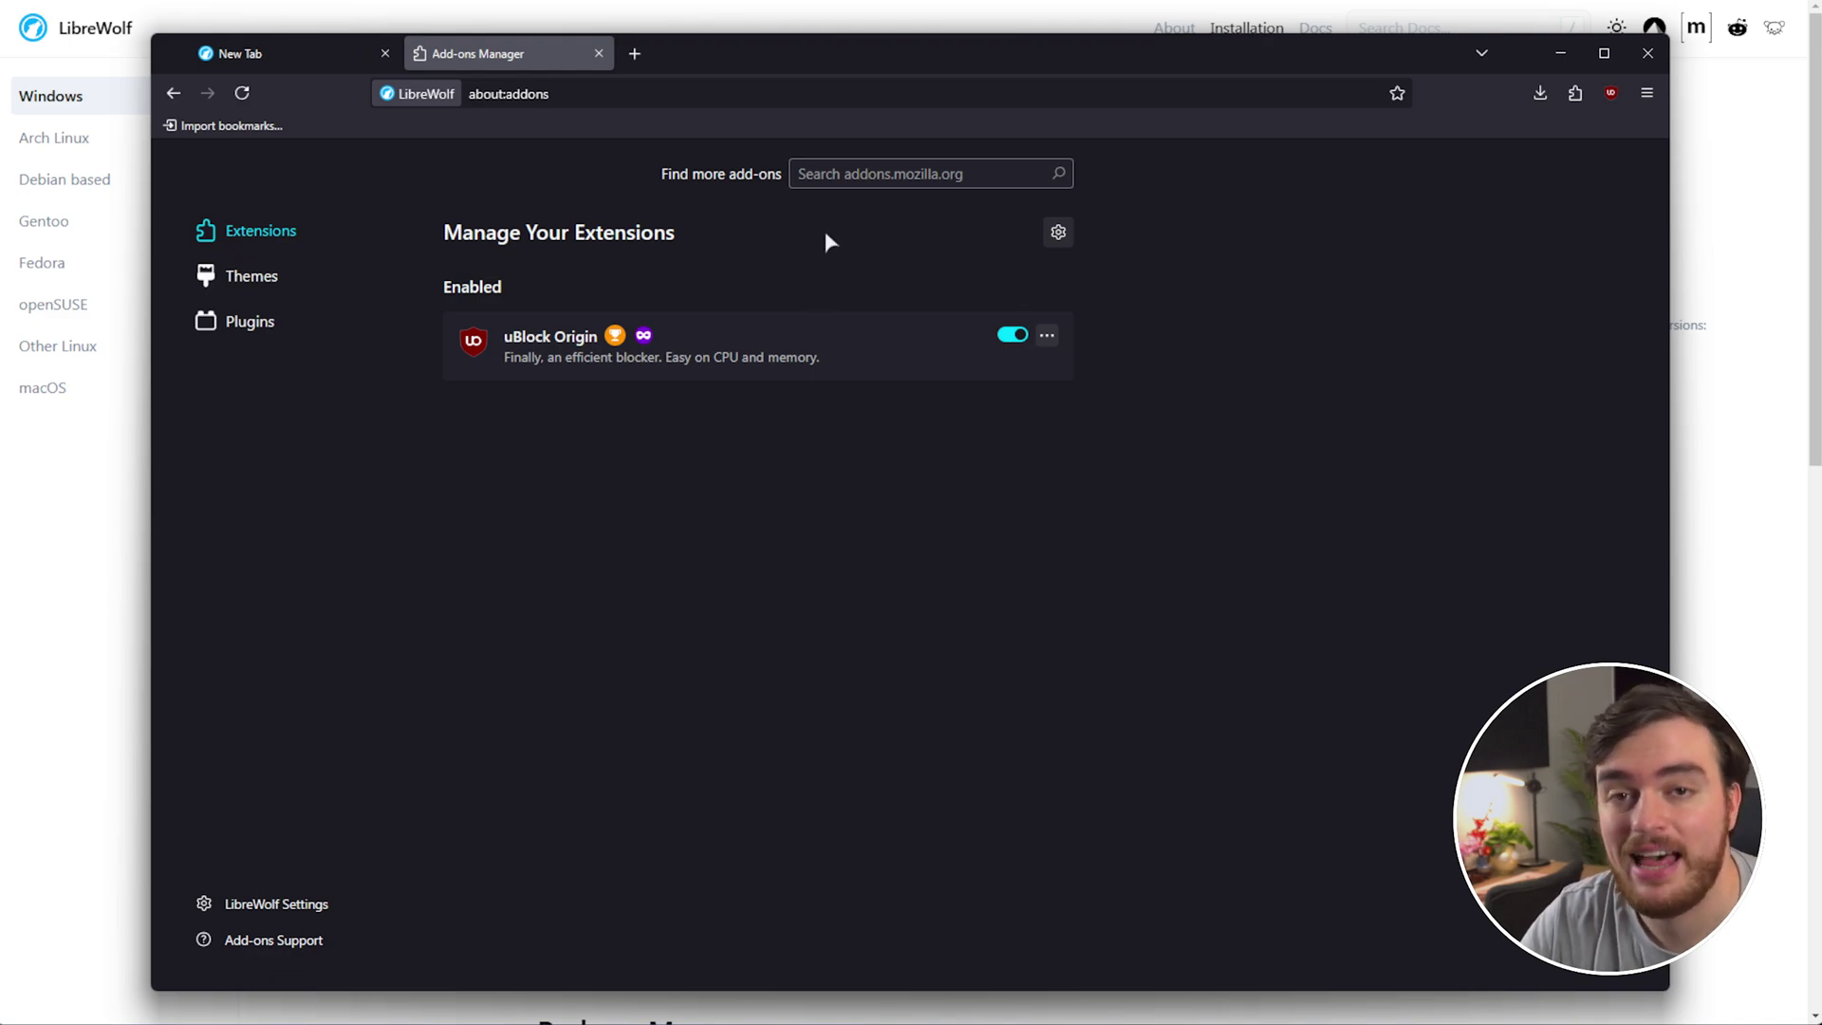
middle_click(531, 59)
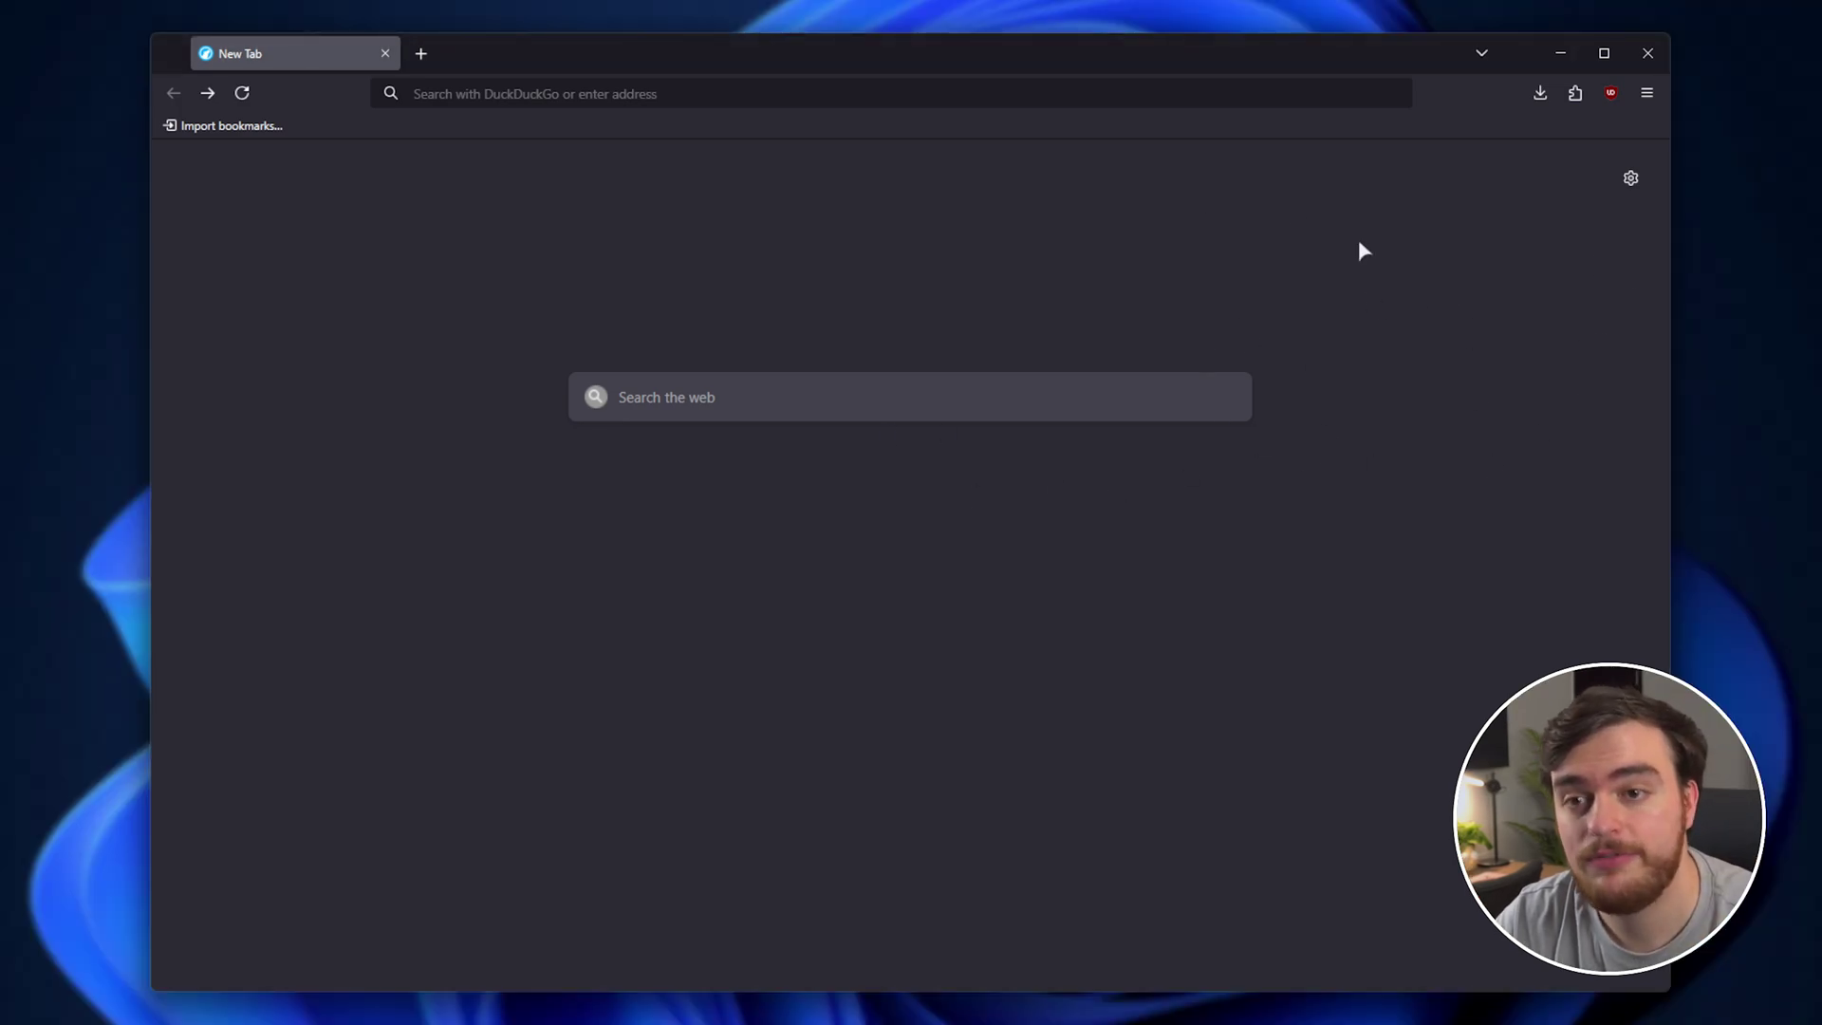
Enable Firefox Sync in LibreWolf settings, restart, and open the Sync account settings.
click(1652, 93)
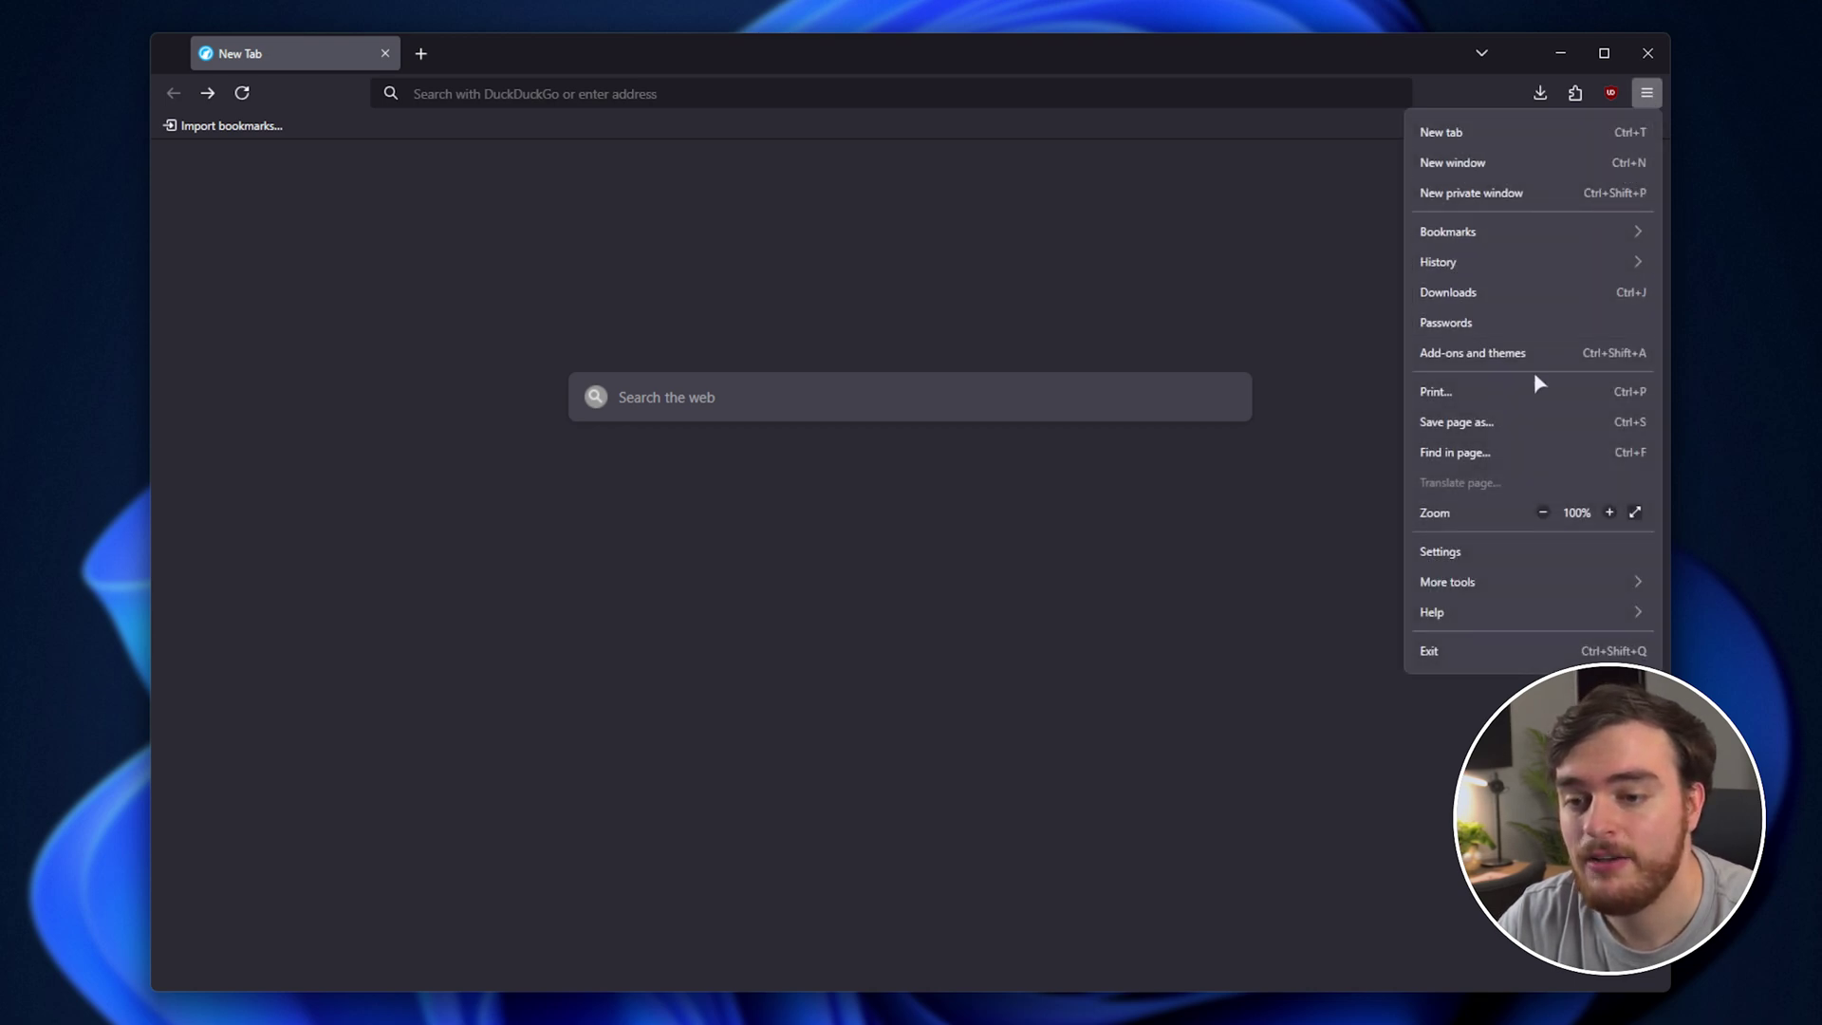
click(1514, 554)
text(sync)
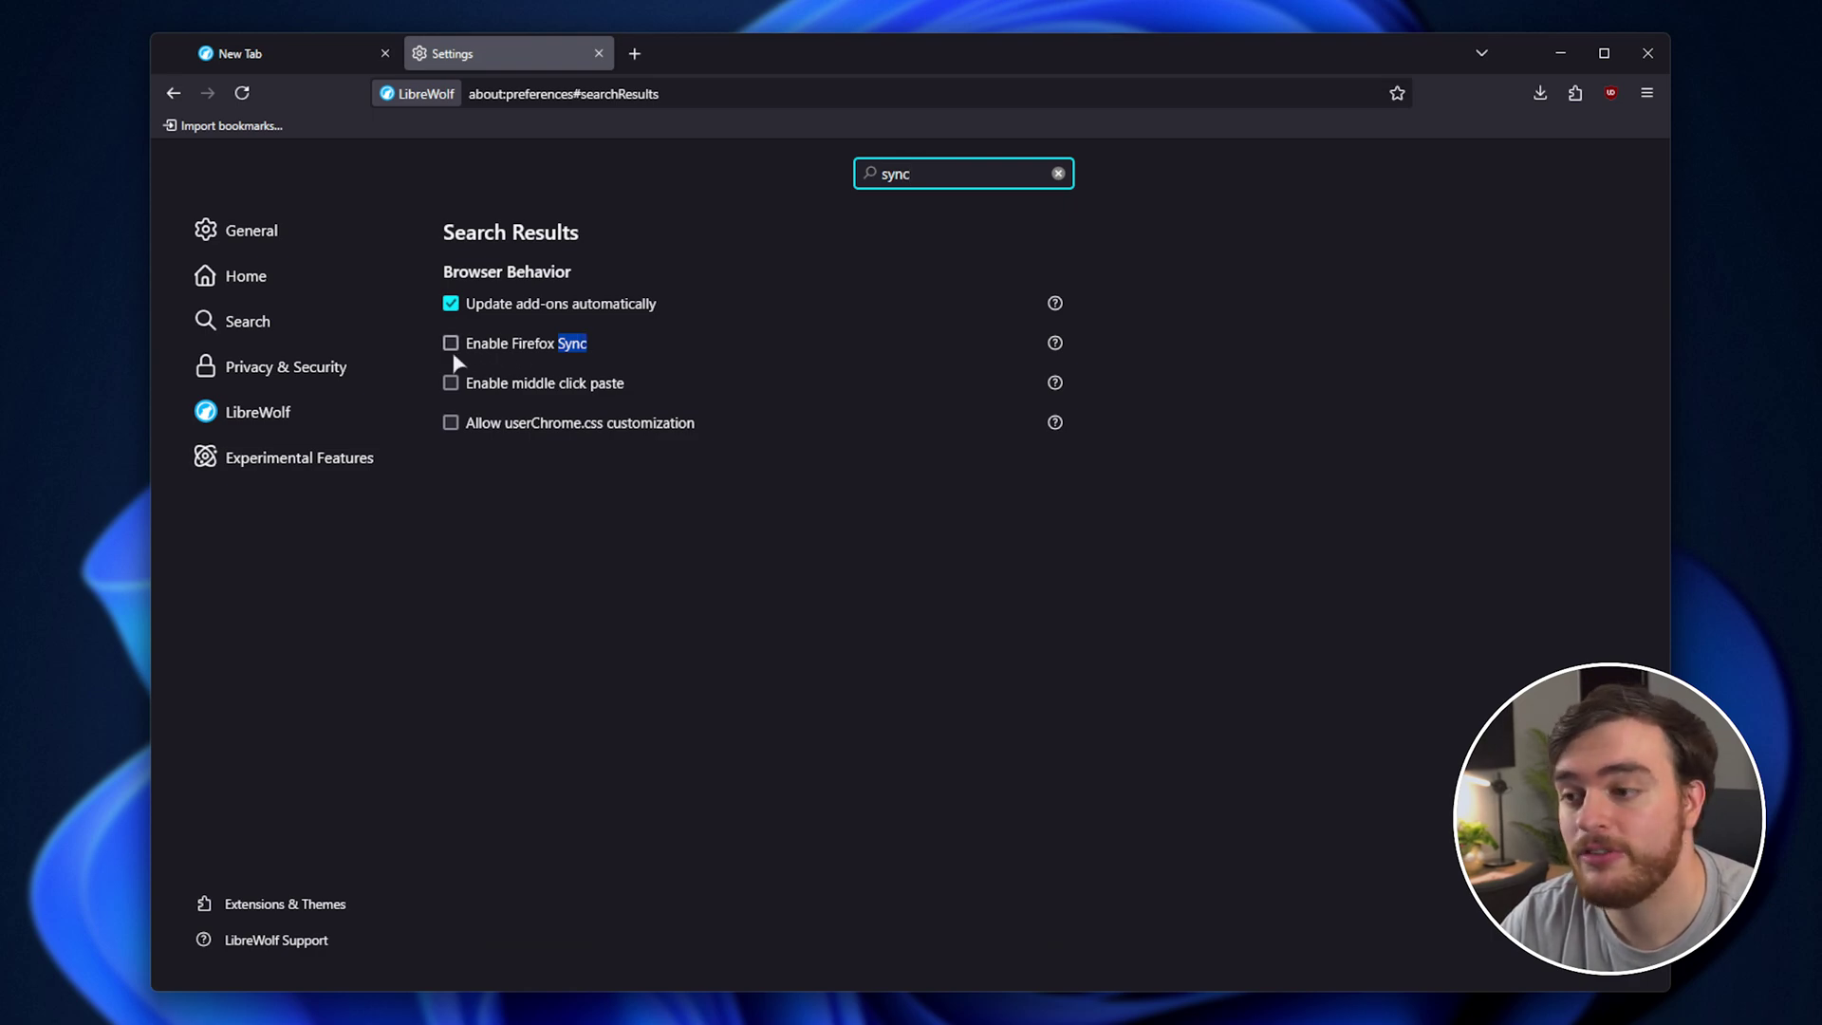
click(450, 347)
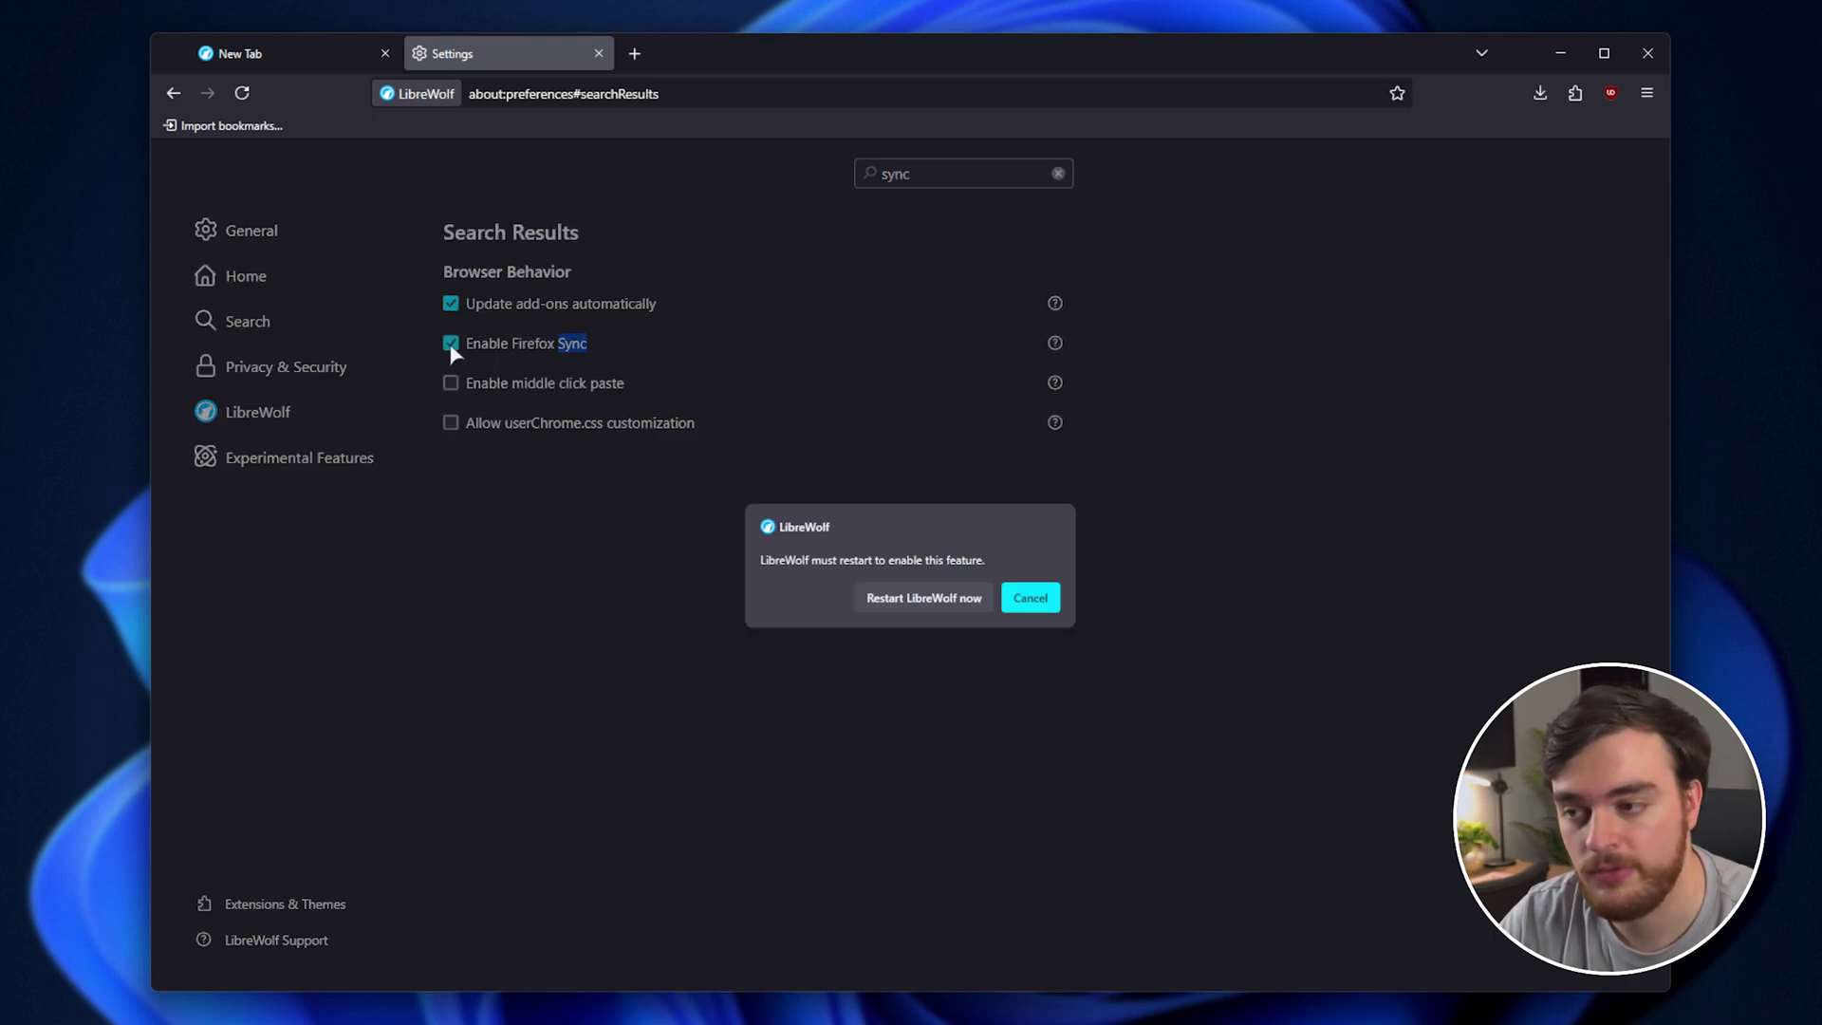
click(911, 598)
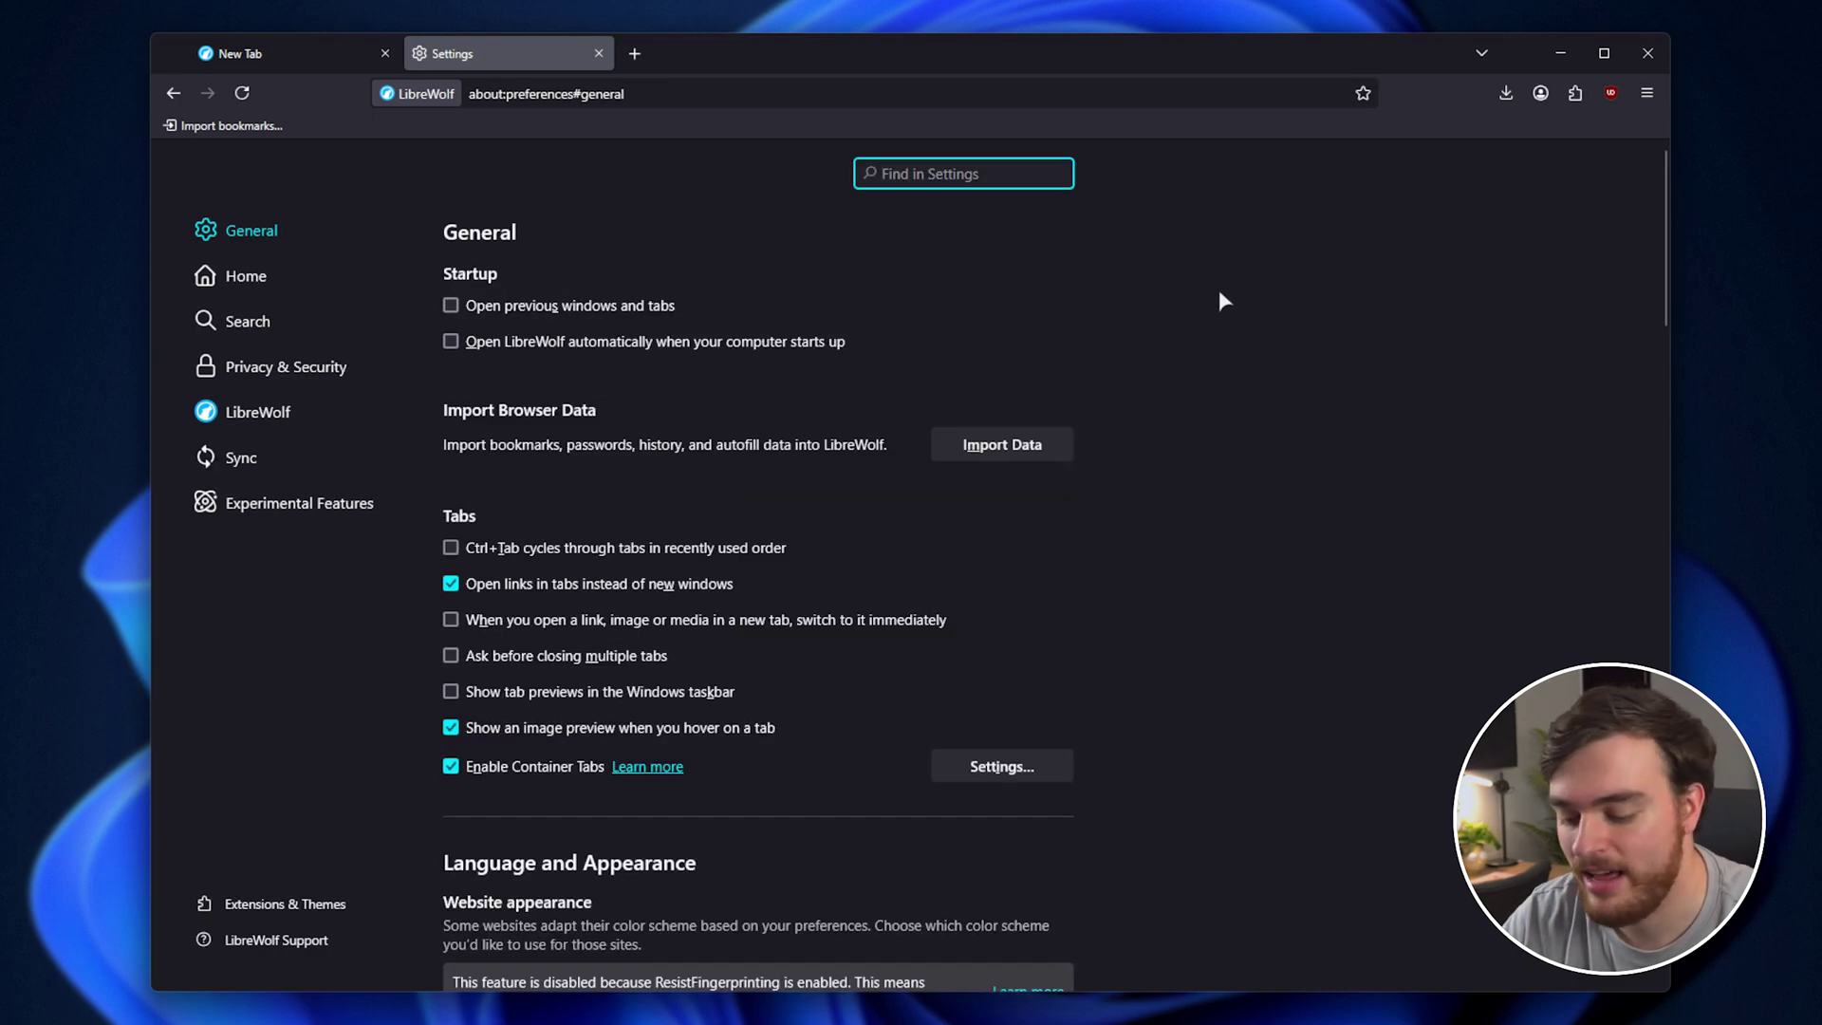
text(sync)
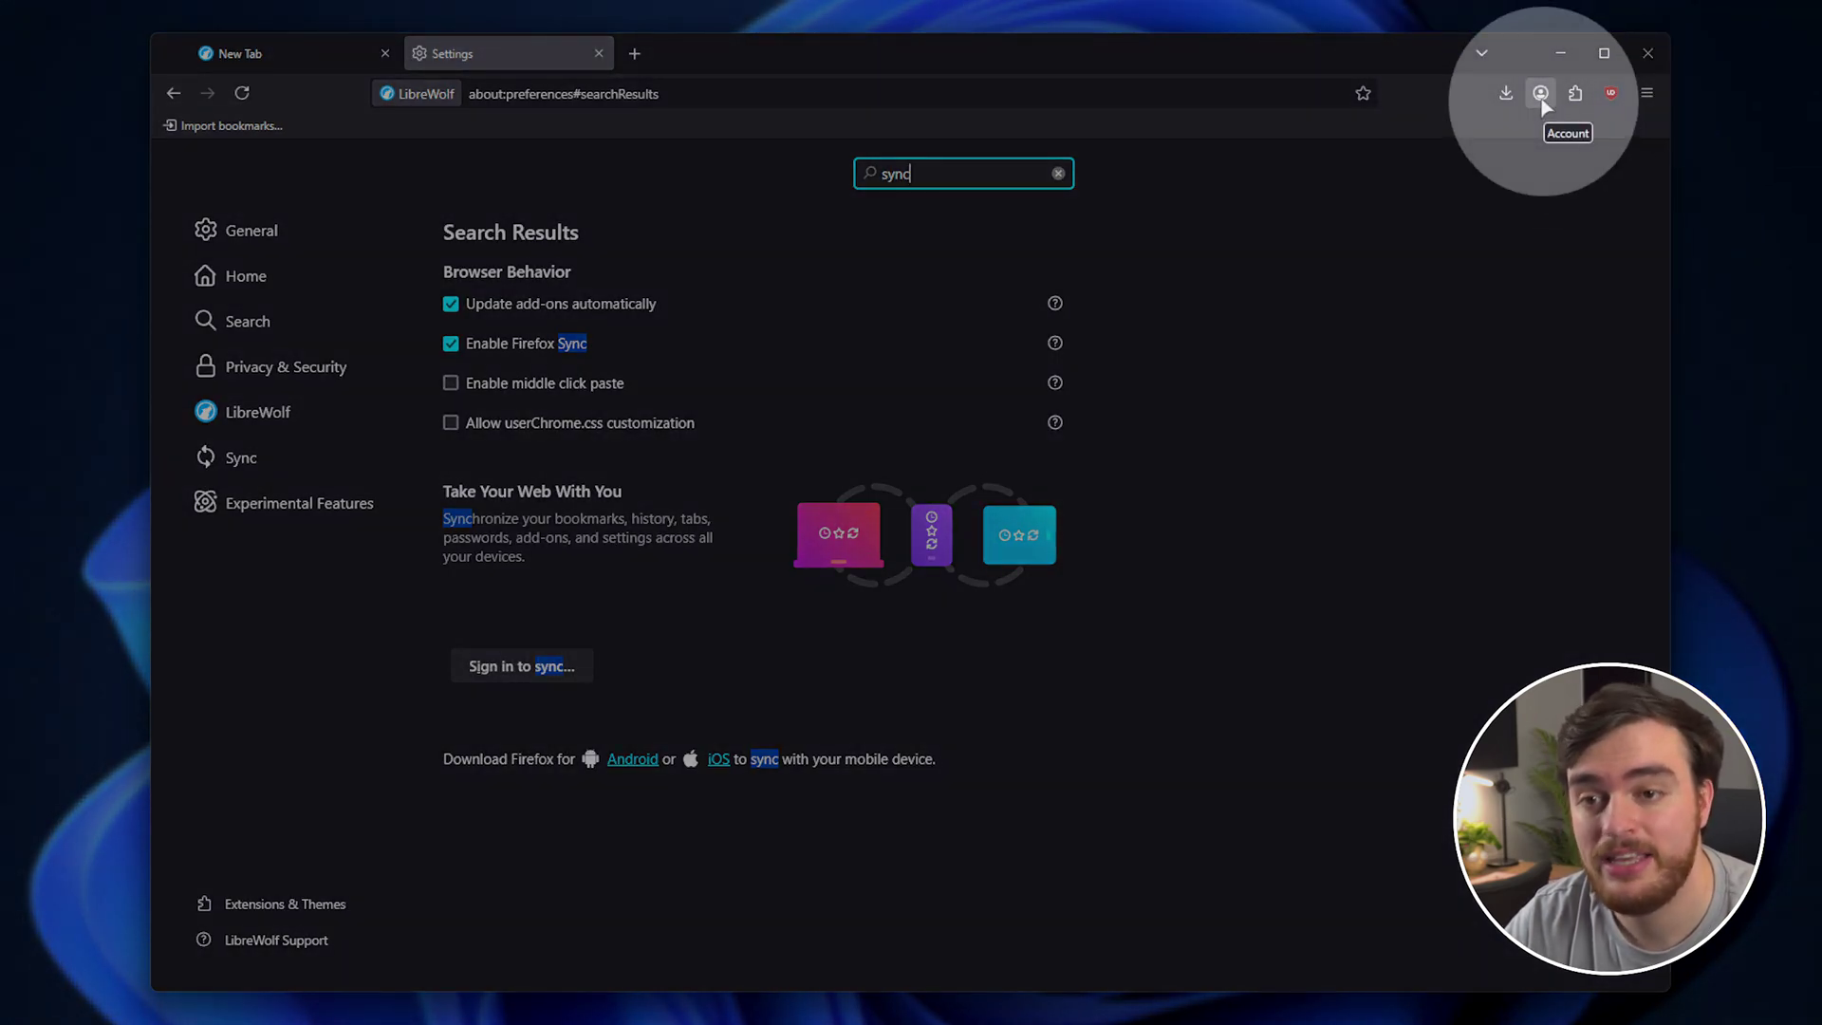
click(1541, 98)
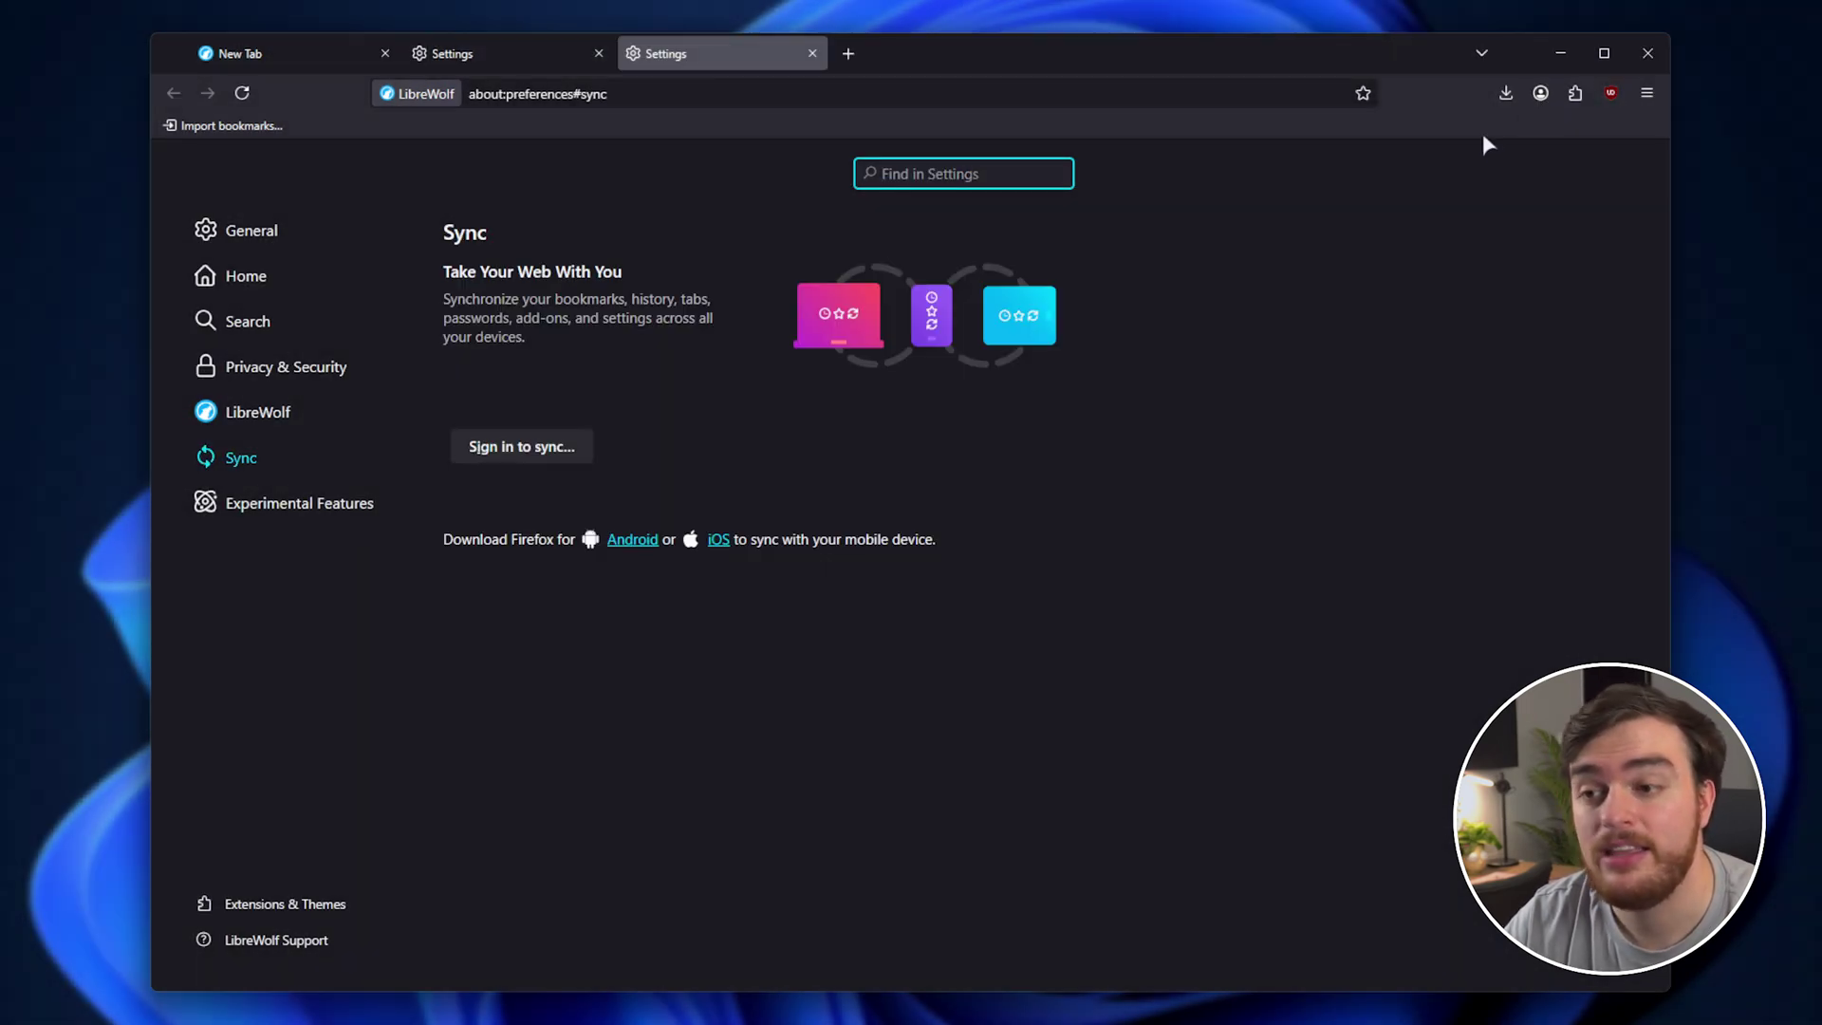
Sign in to the Mozilla account, skip the recovery key, and open Manage sync choices.
click(521, 447)
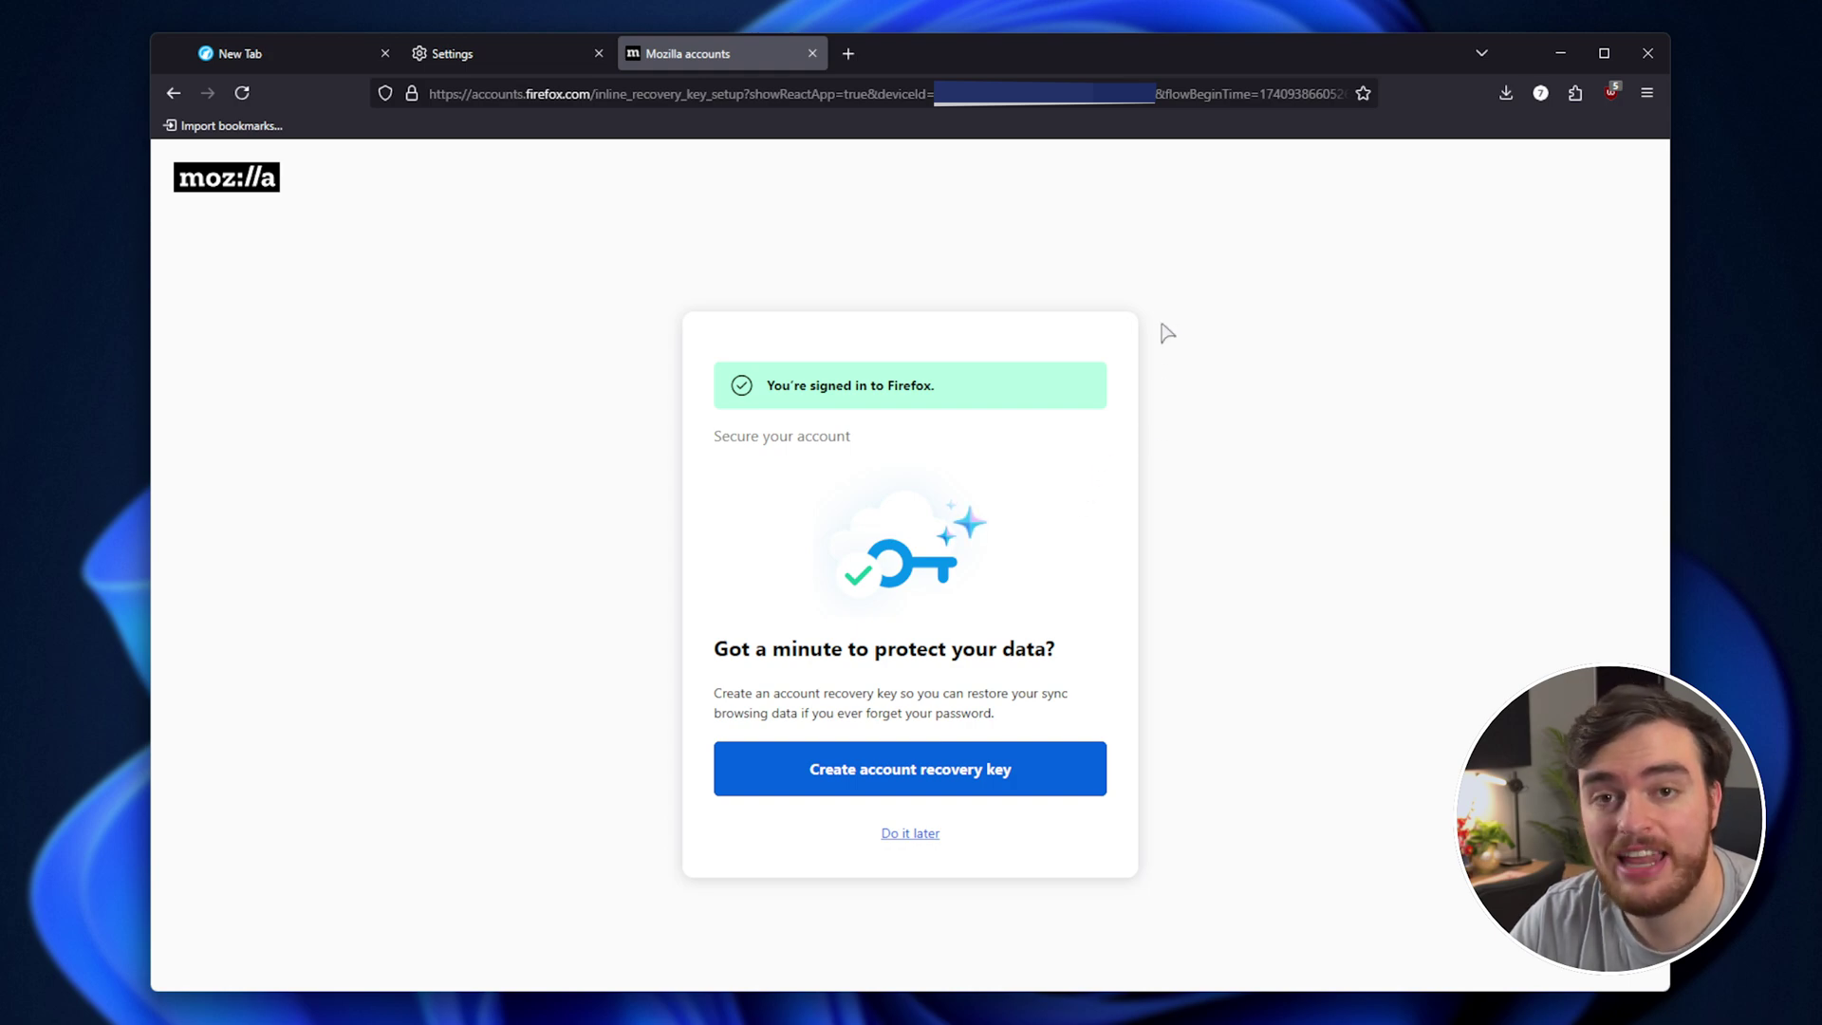
click(926, 839)
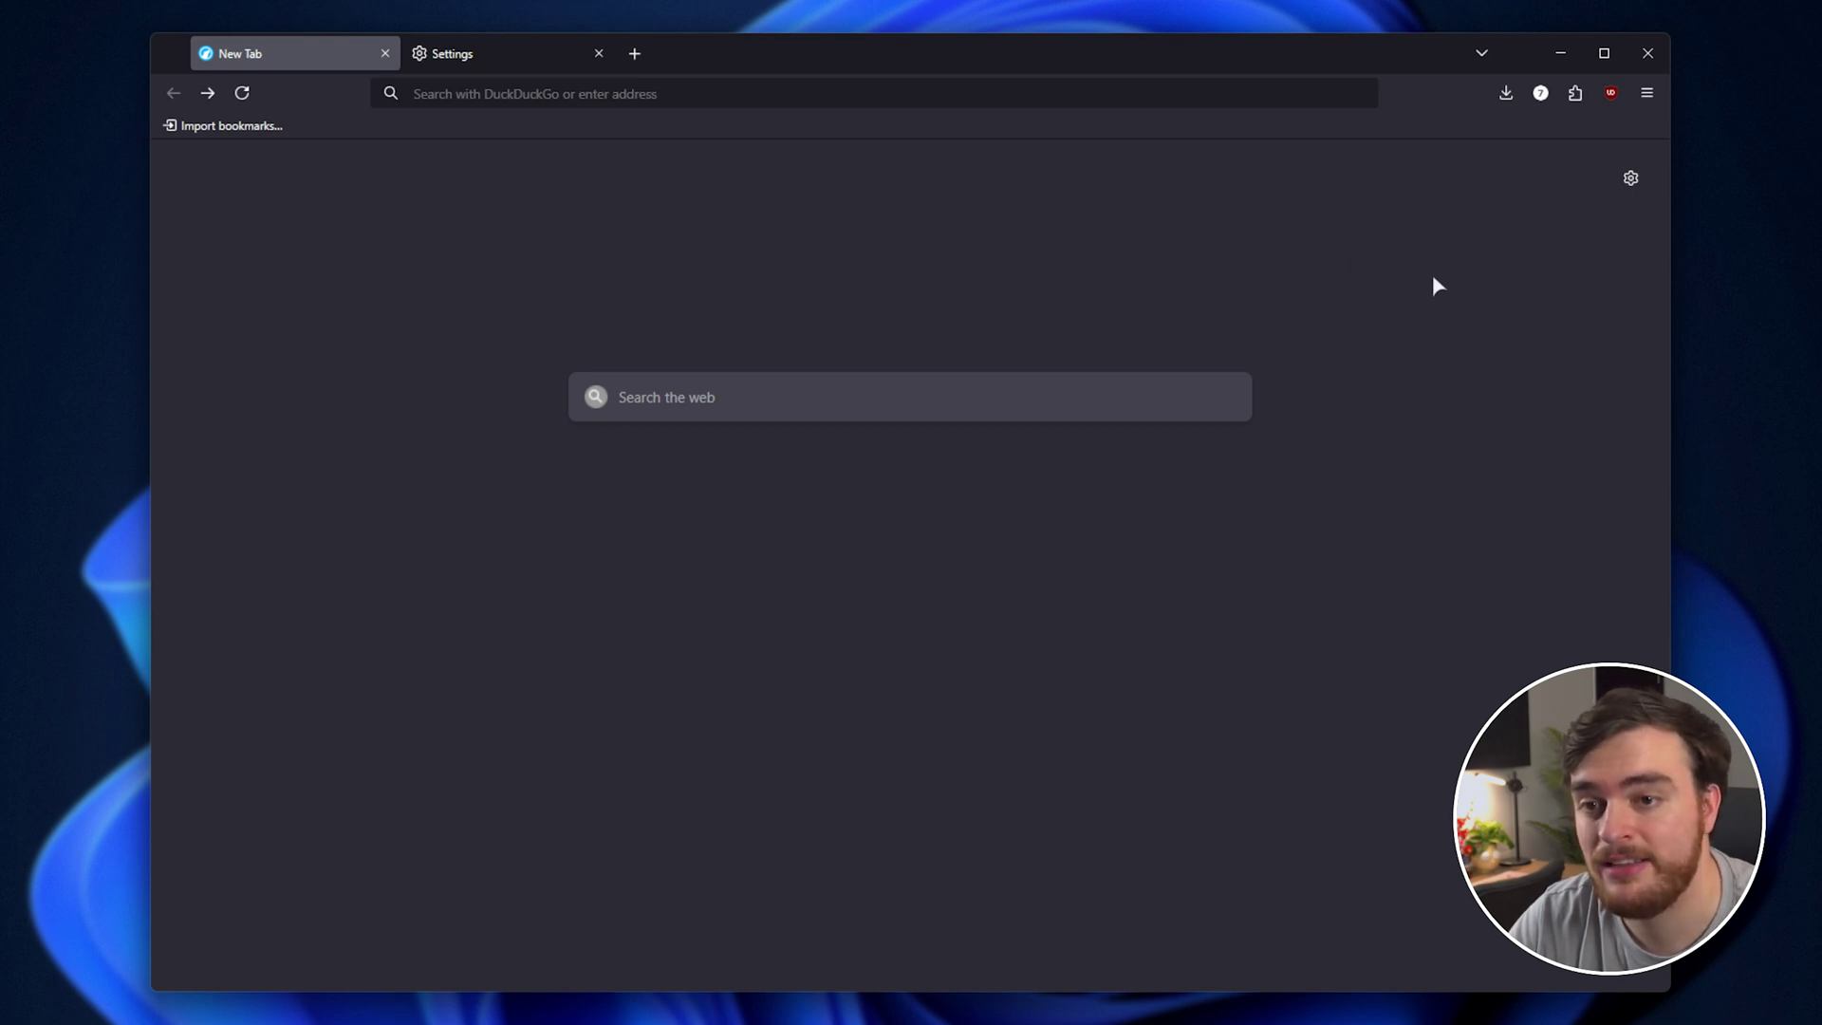
click(1540, 93)
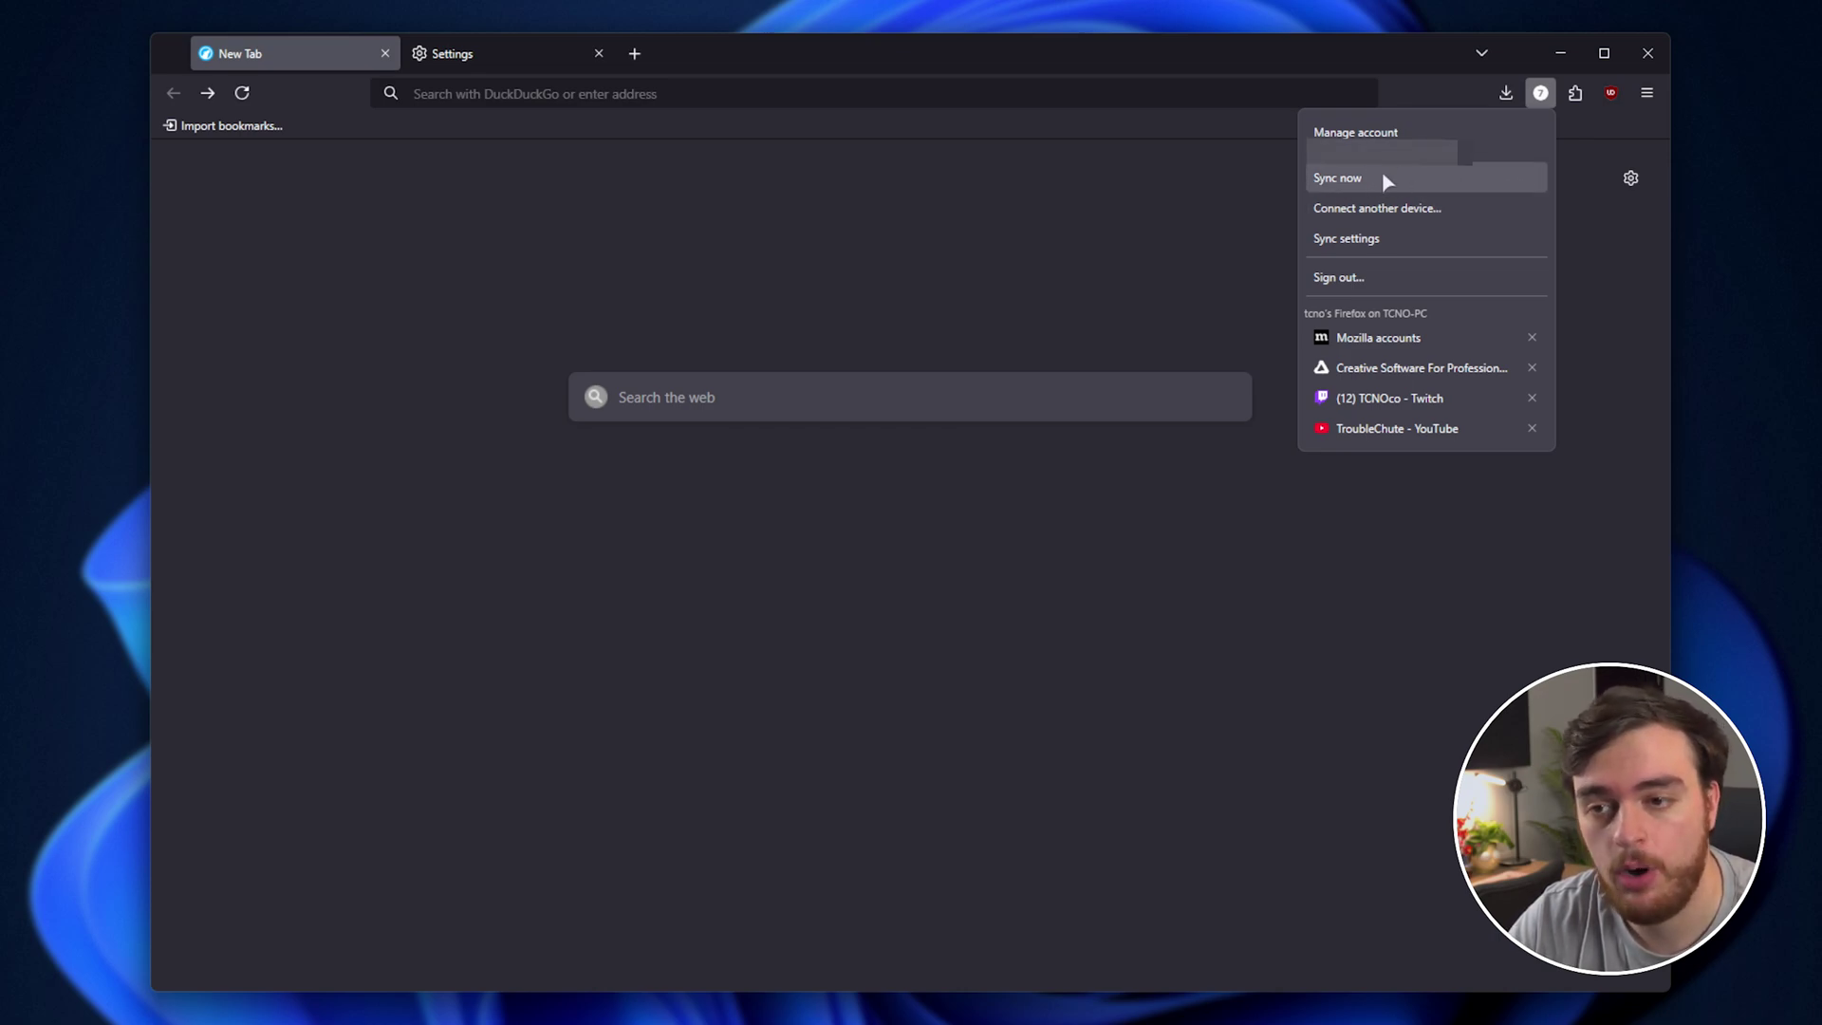
click(1355, 238)
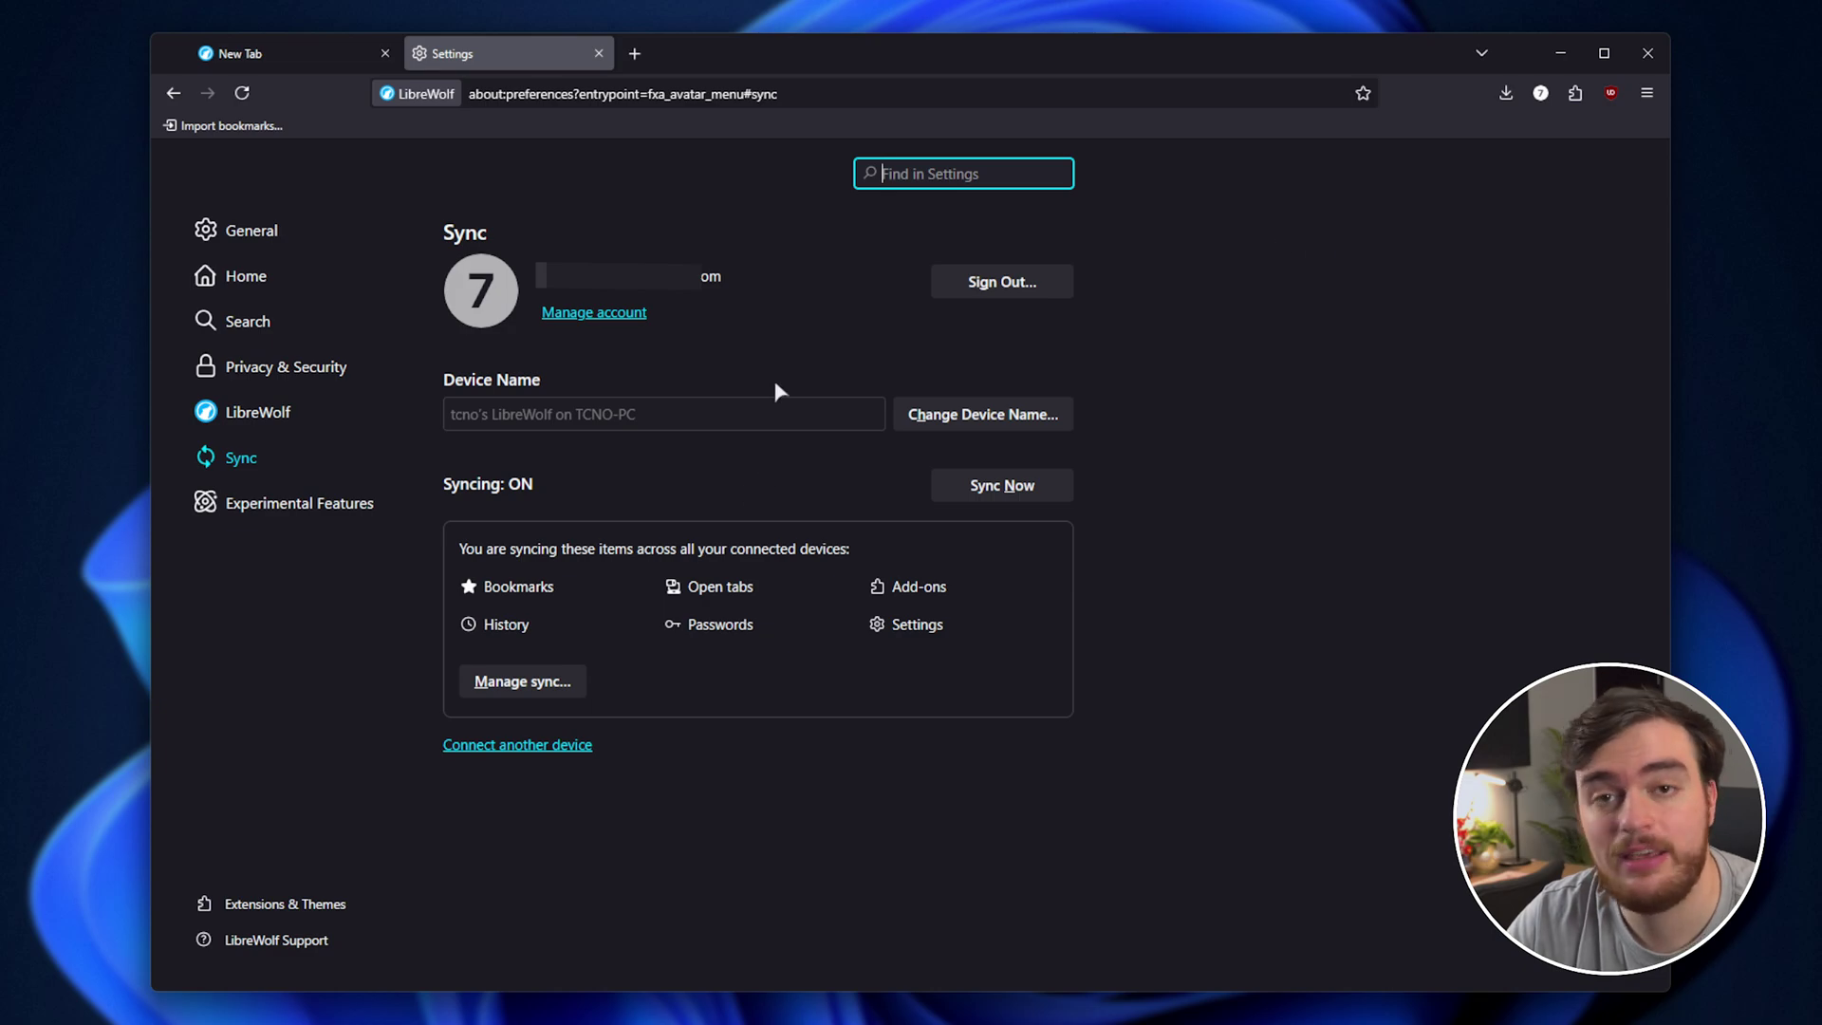
click(527, 681)
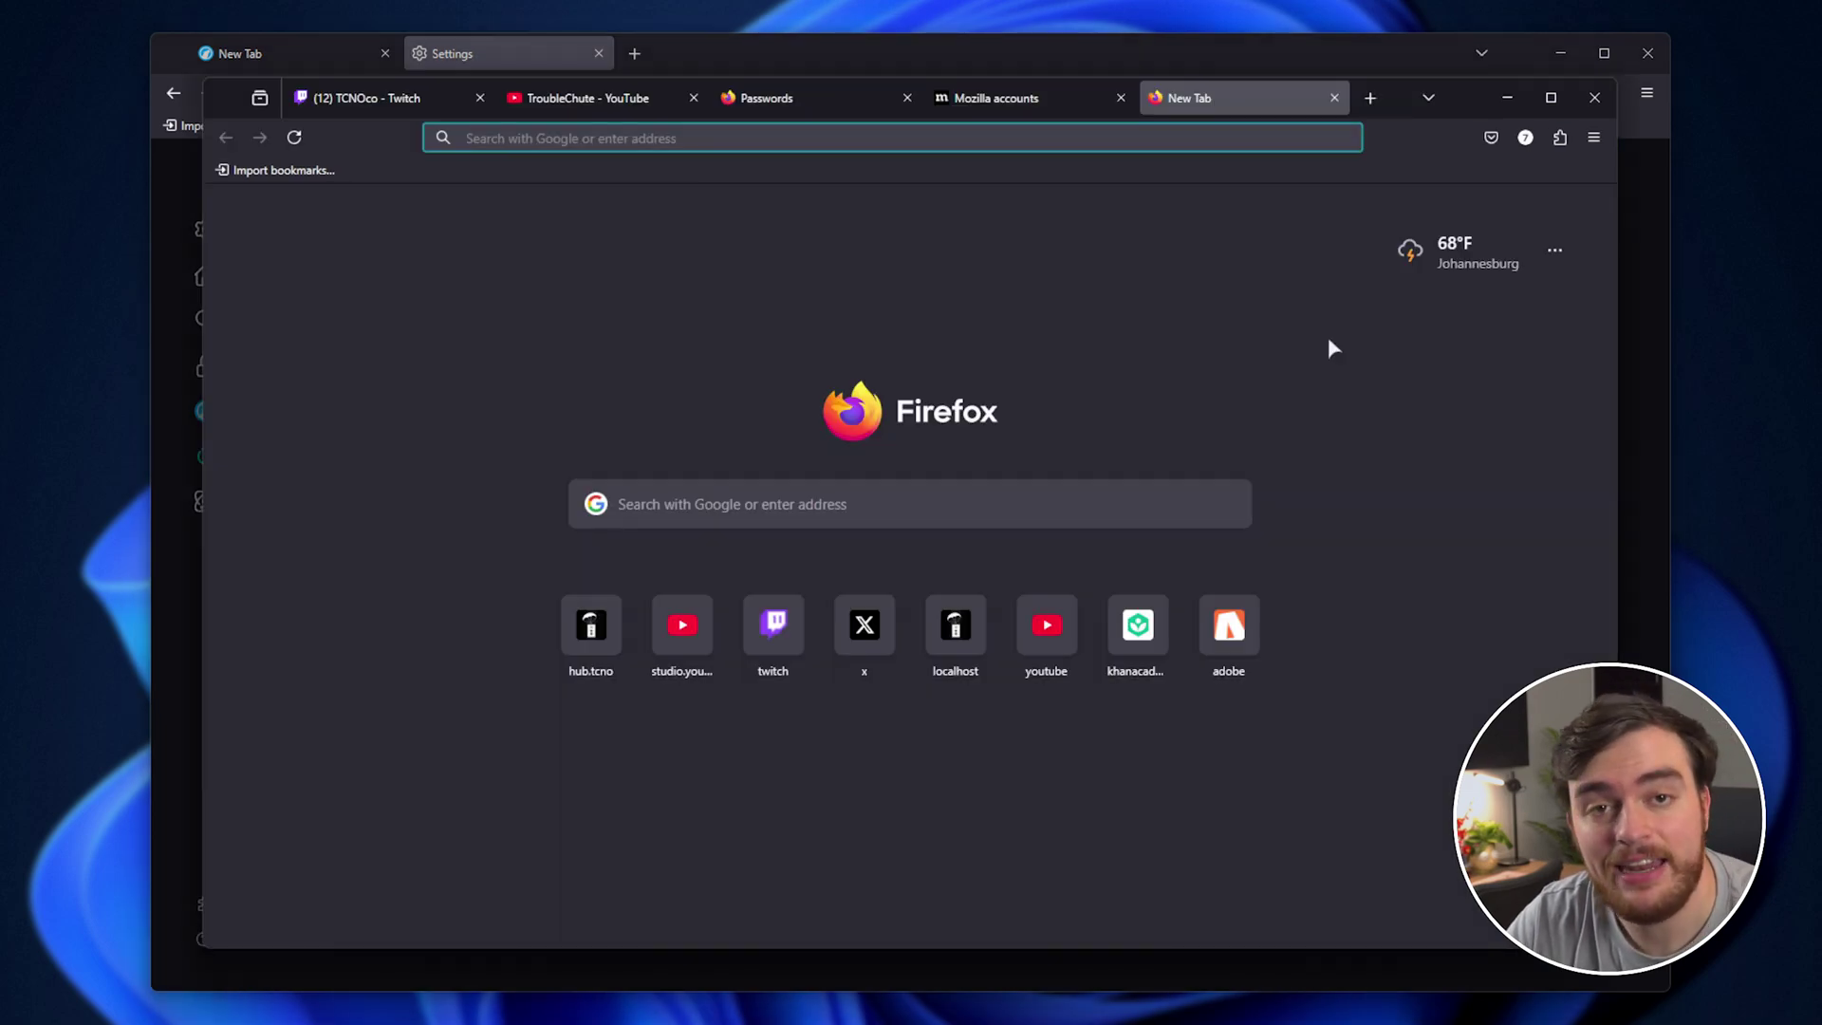
Save Firefox sync of bookmarks, history, open tabs, passwords, settings and add-ons, then sync now.
click(1525, 138)
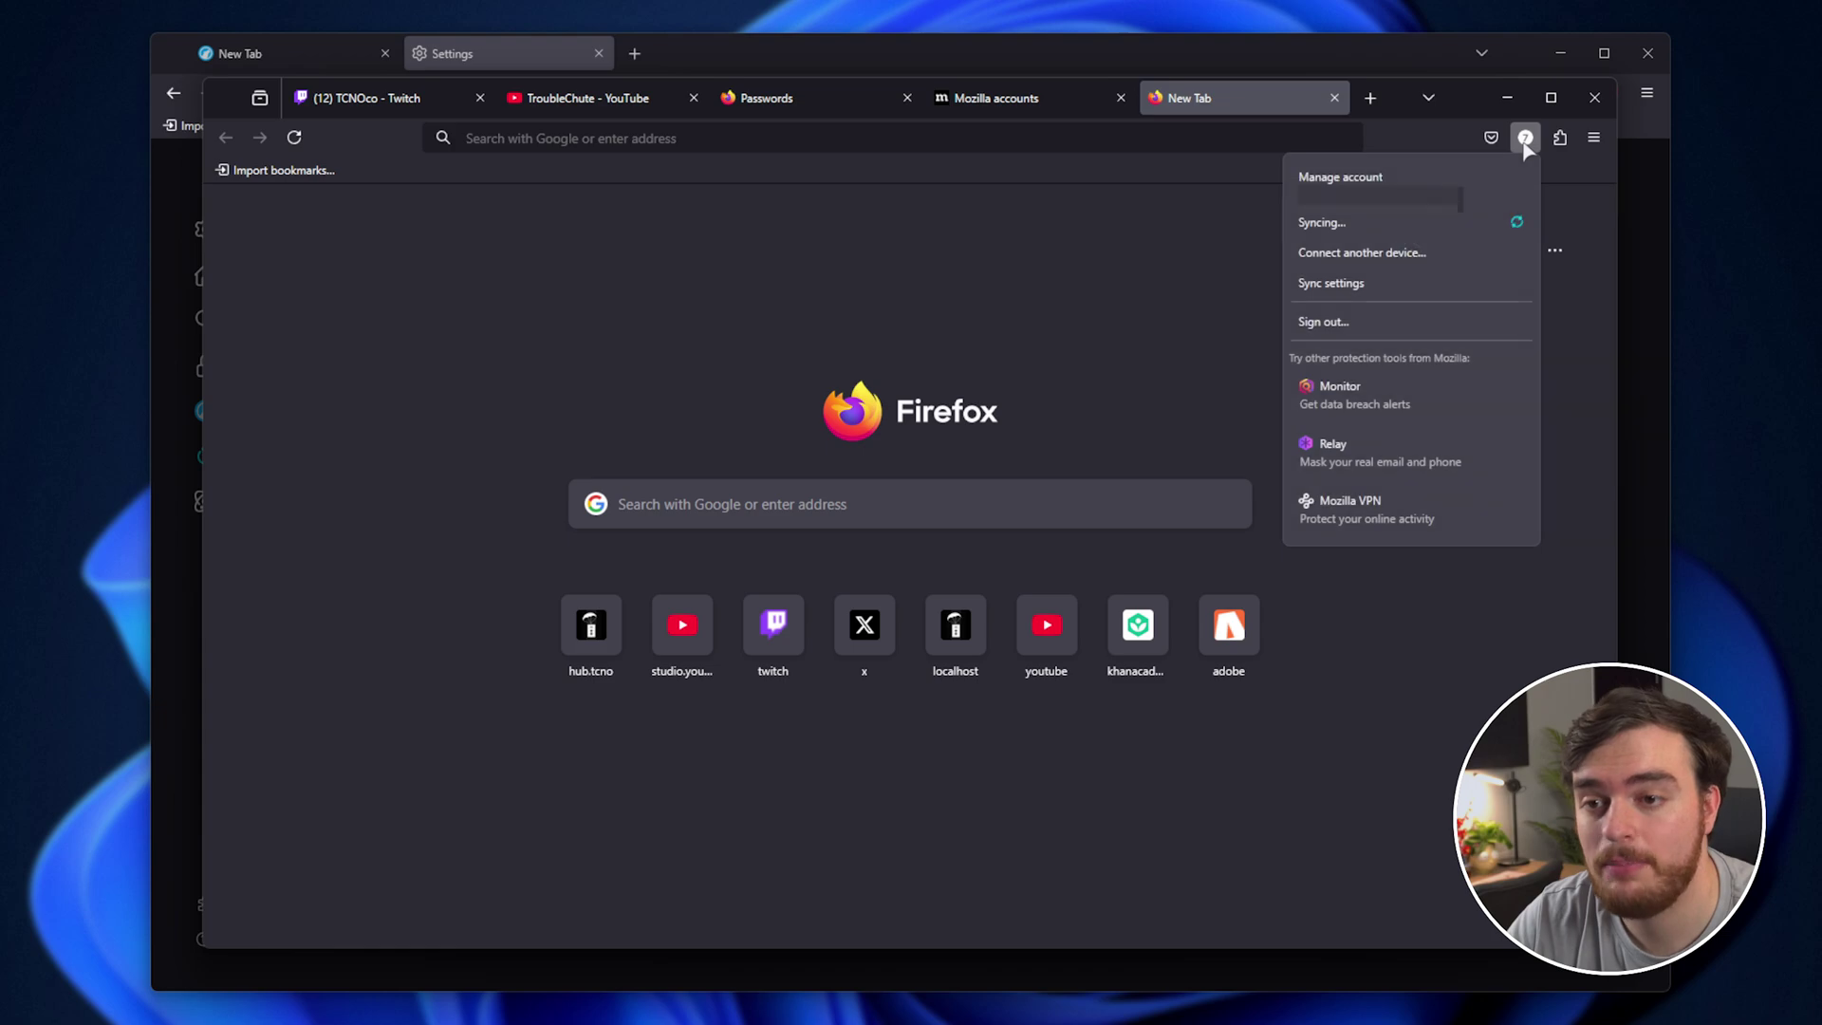
click(1382, 281)
click(575, 699)
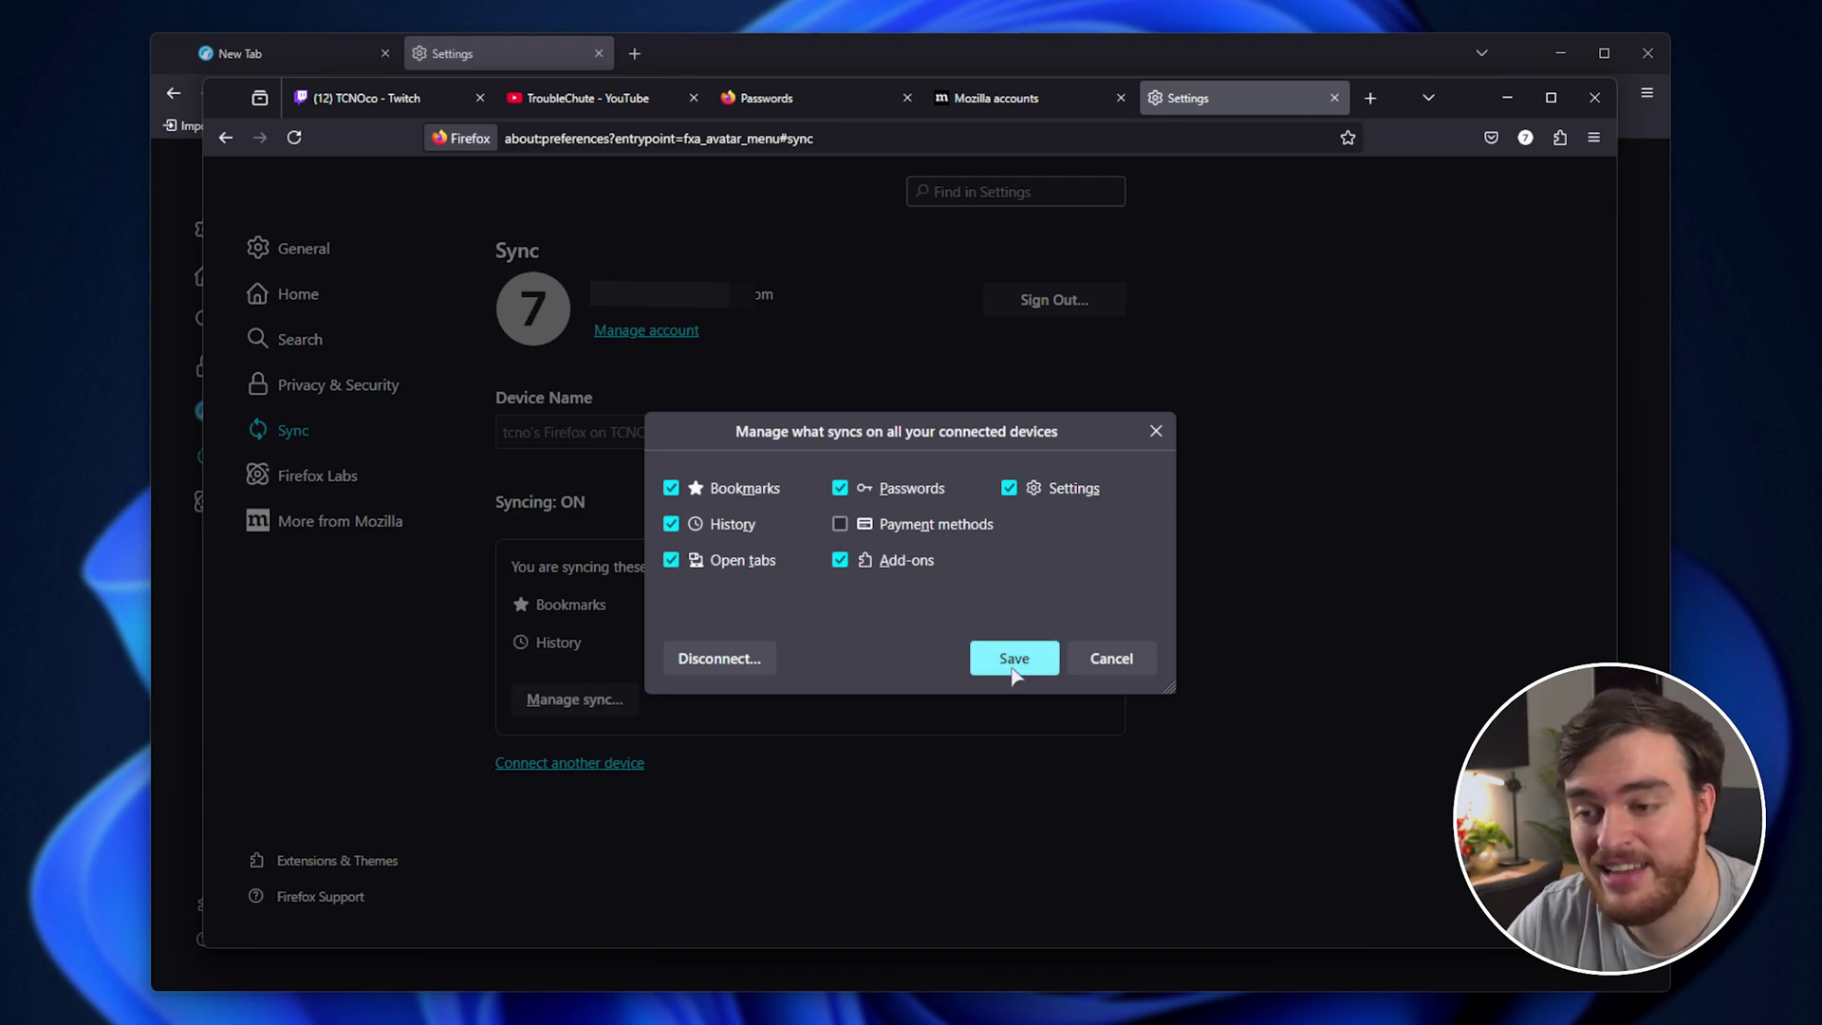
click(1014, 665)
click(1079, 510)
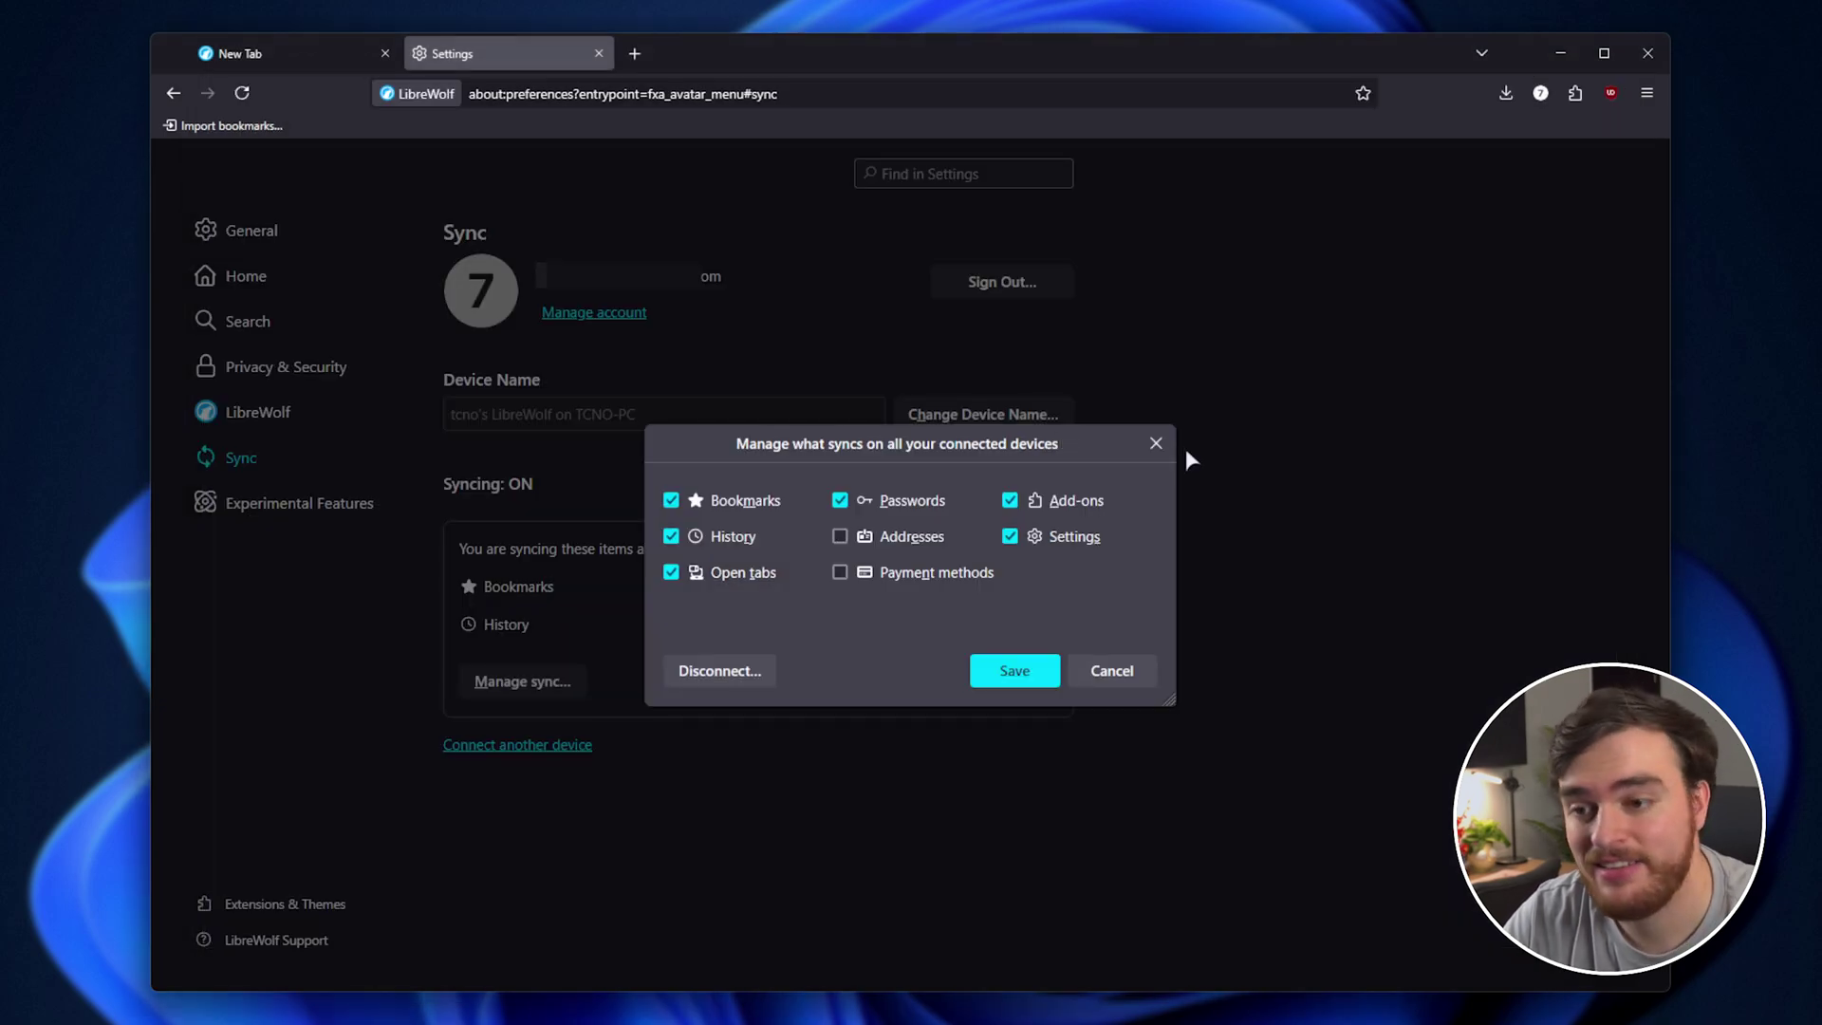
Review LibreWolf's sync choices, force a sync, and list the synced extensions including Adaptive Tab Bar Color.
key(Escape)
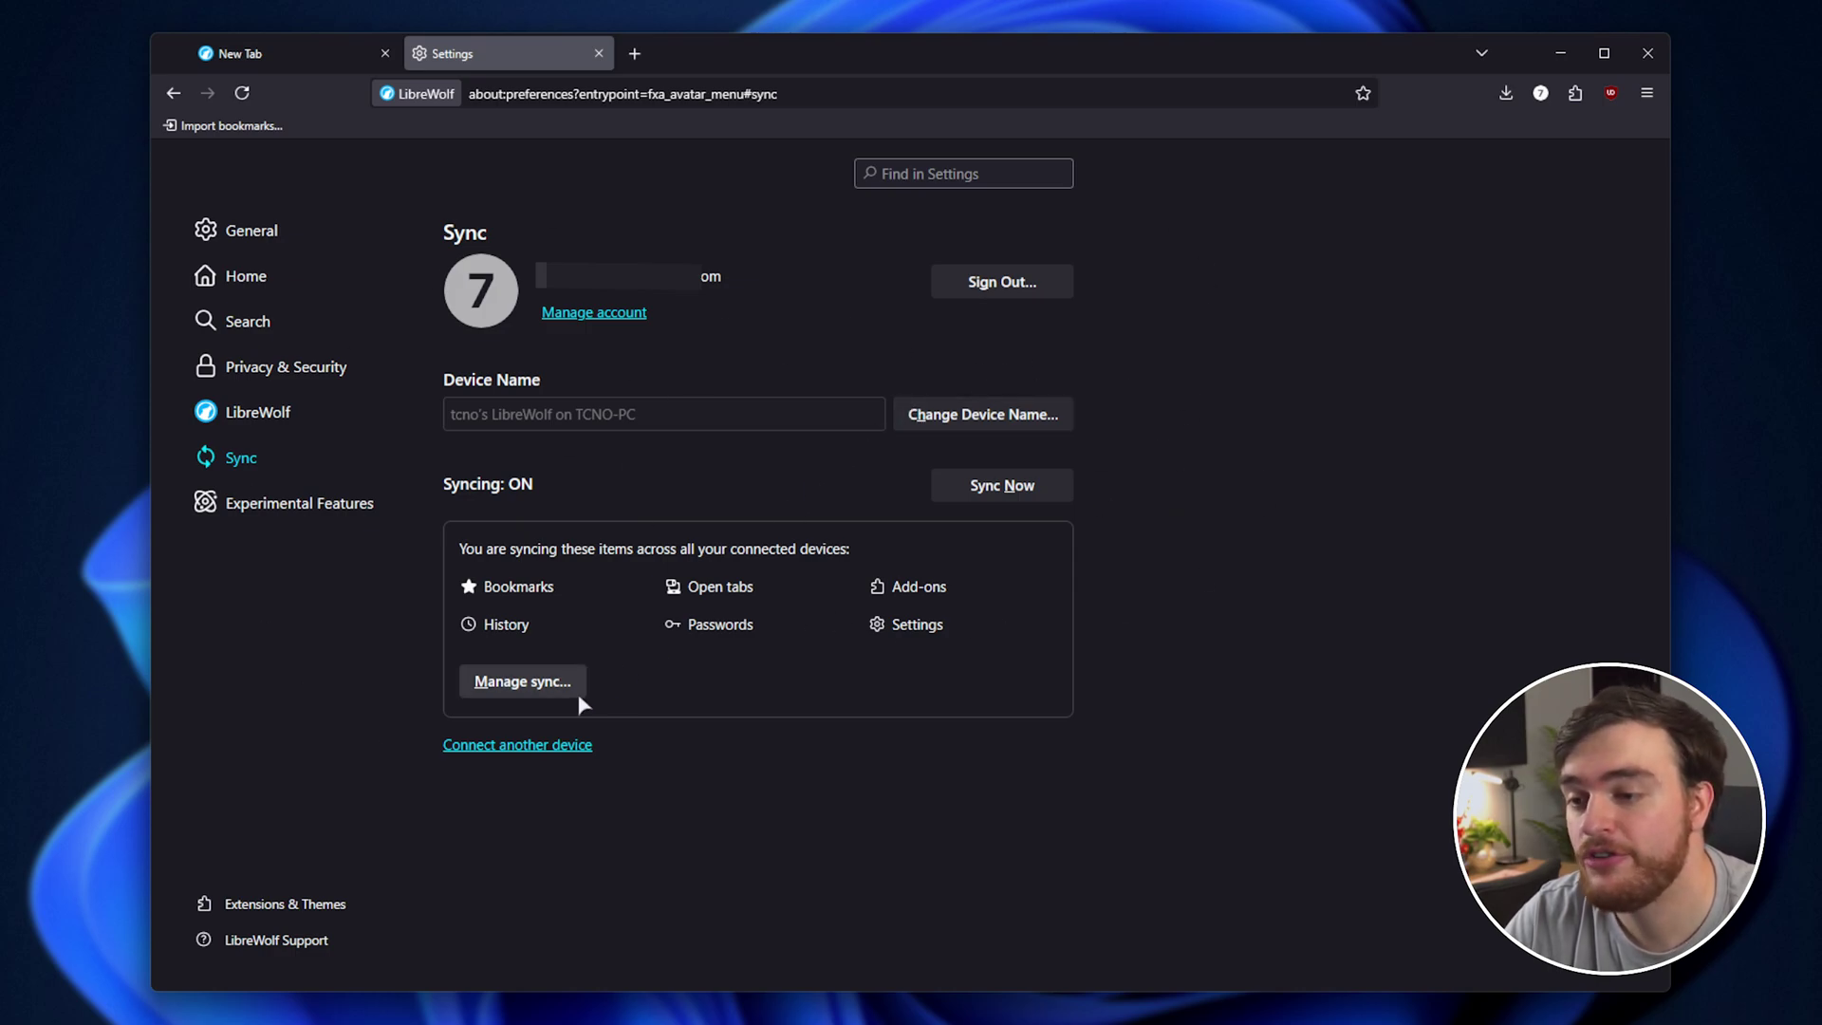
click(531, 682)
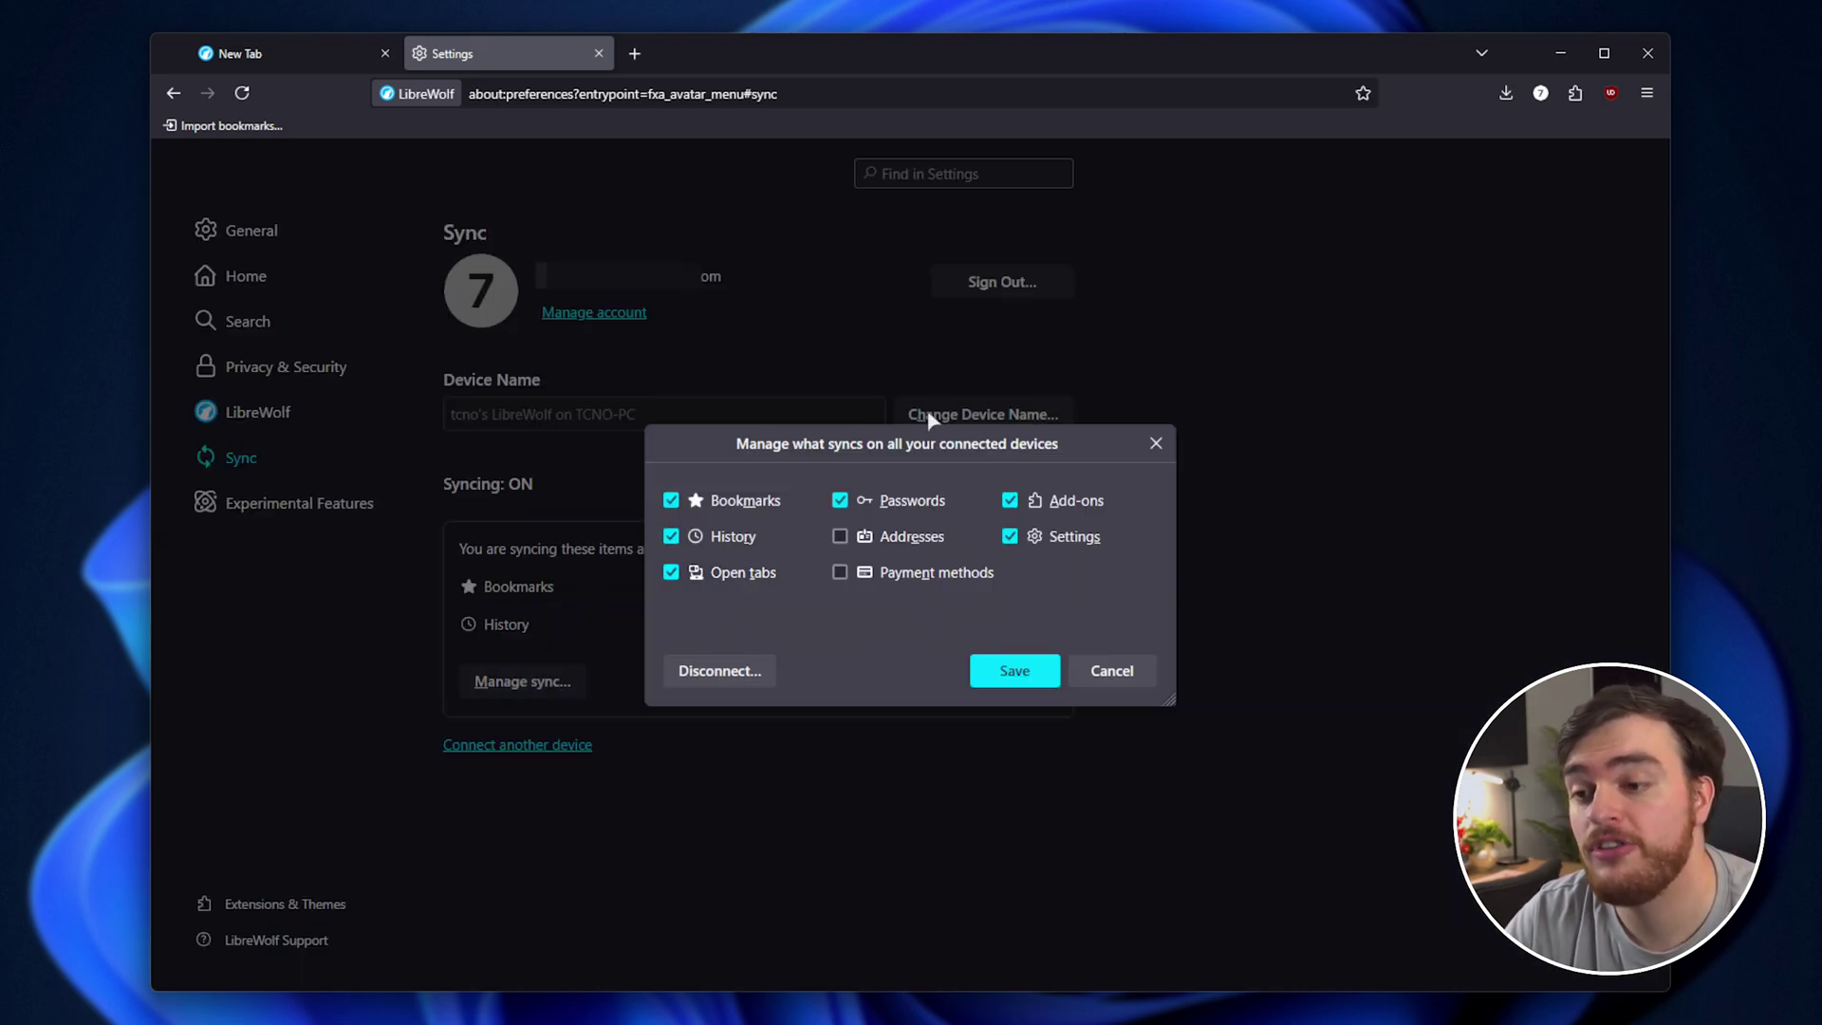
key(Escape)
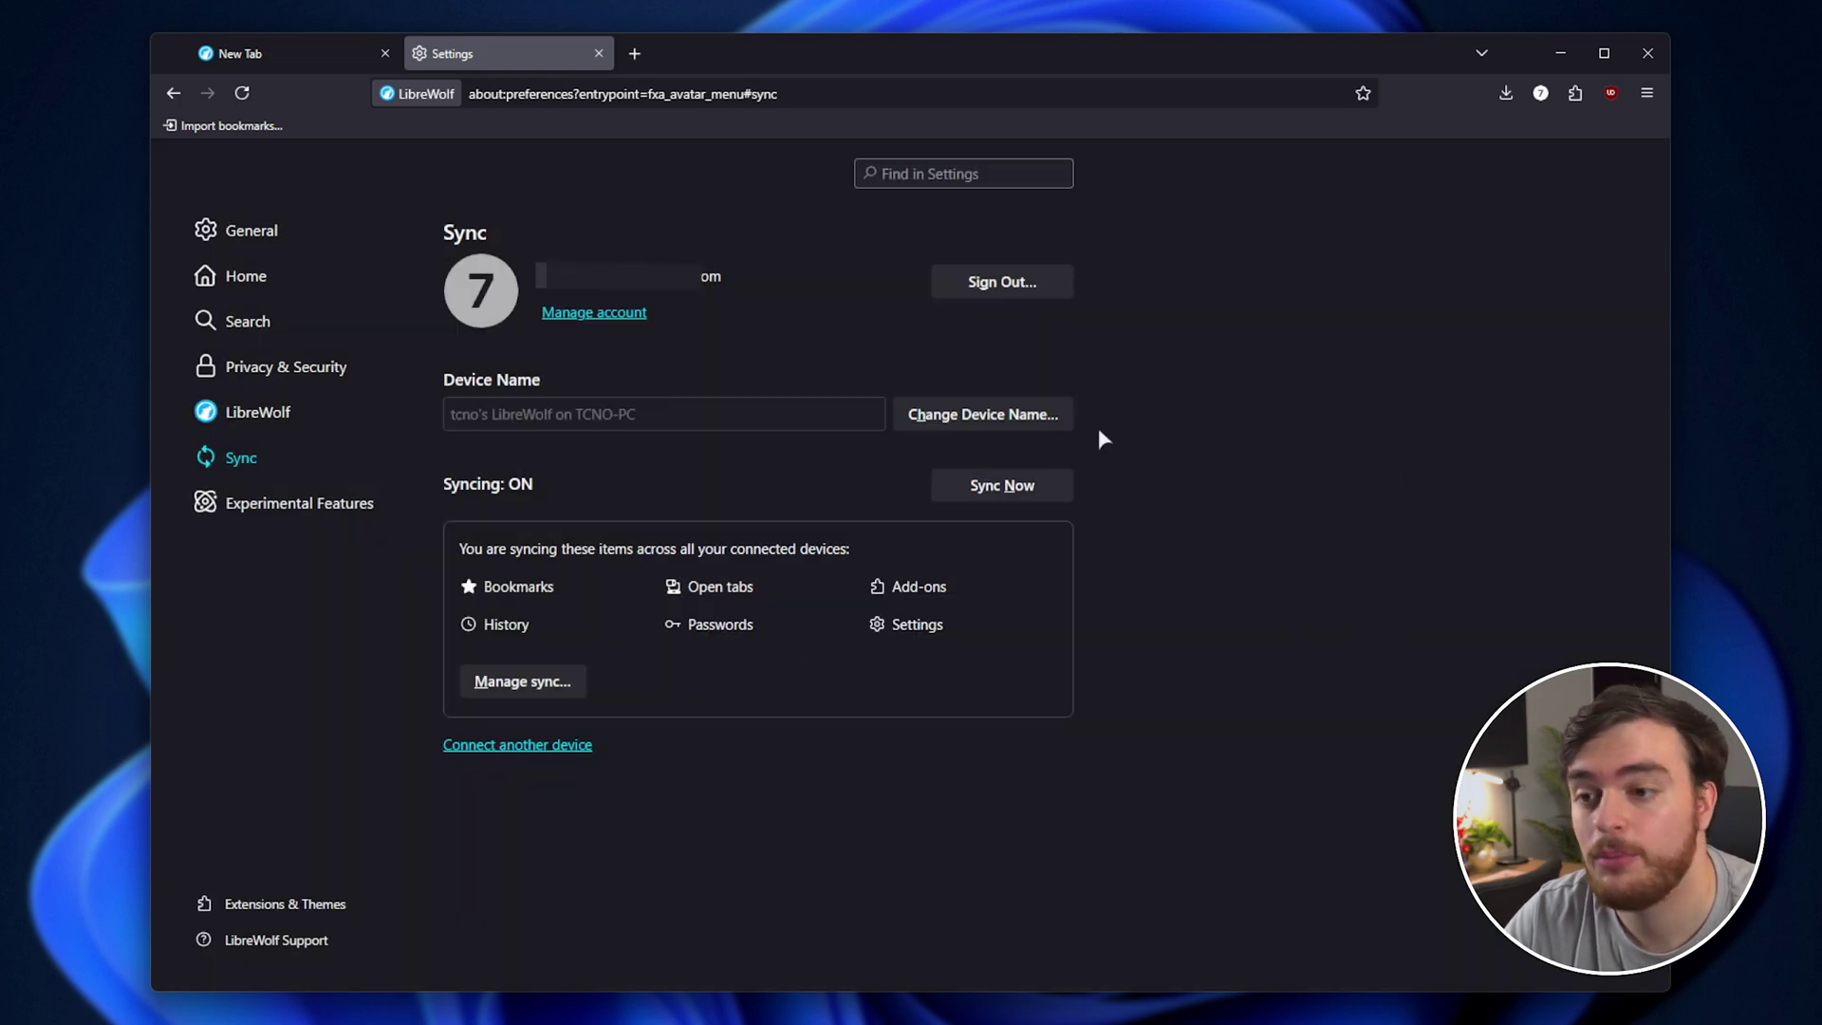
click(1036, 482)
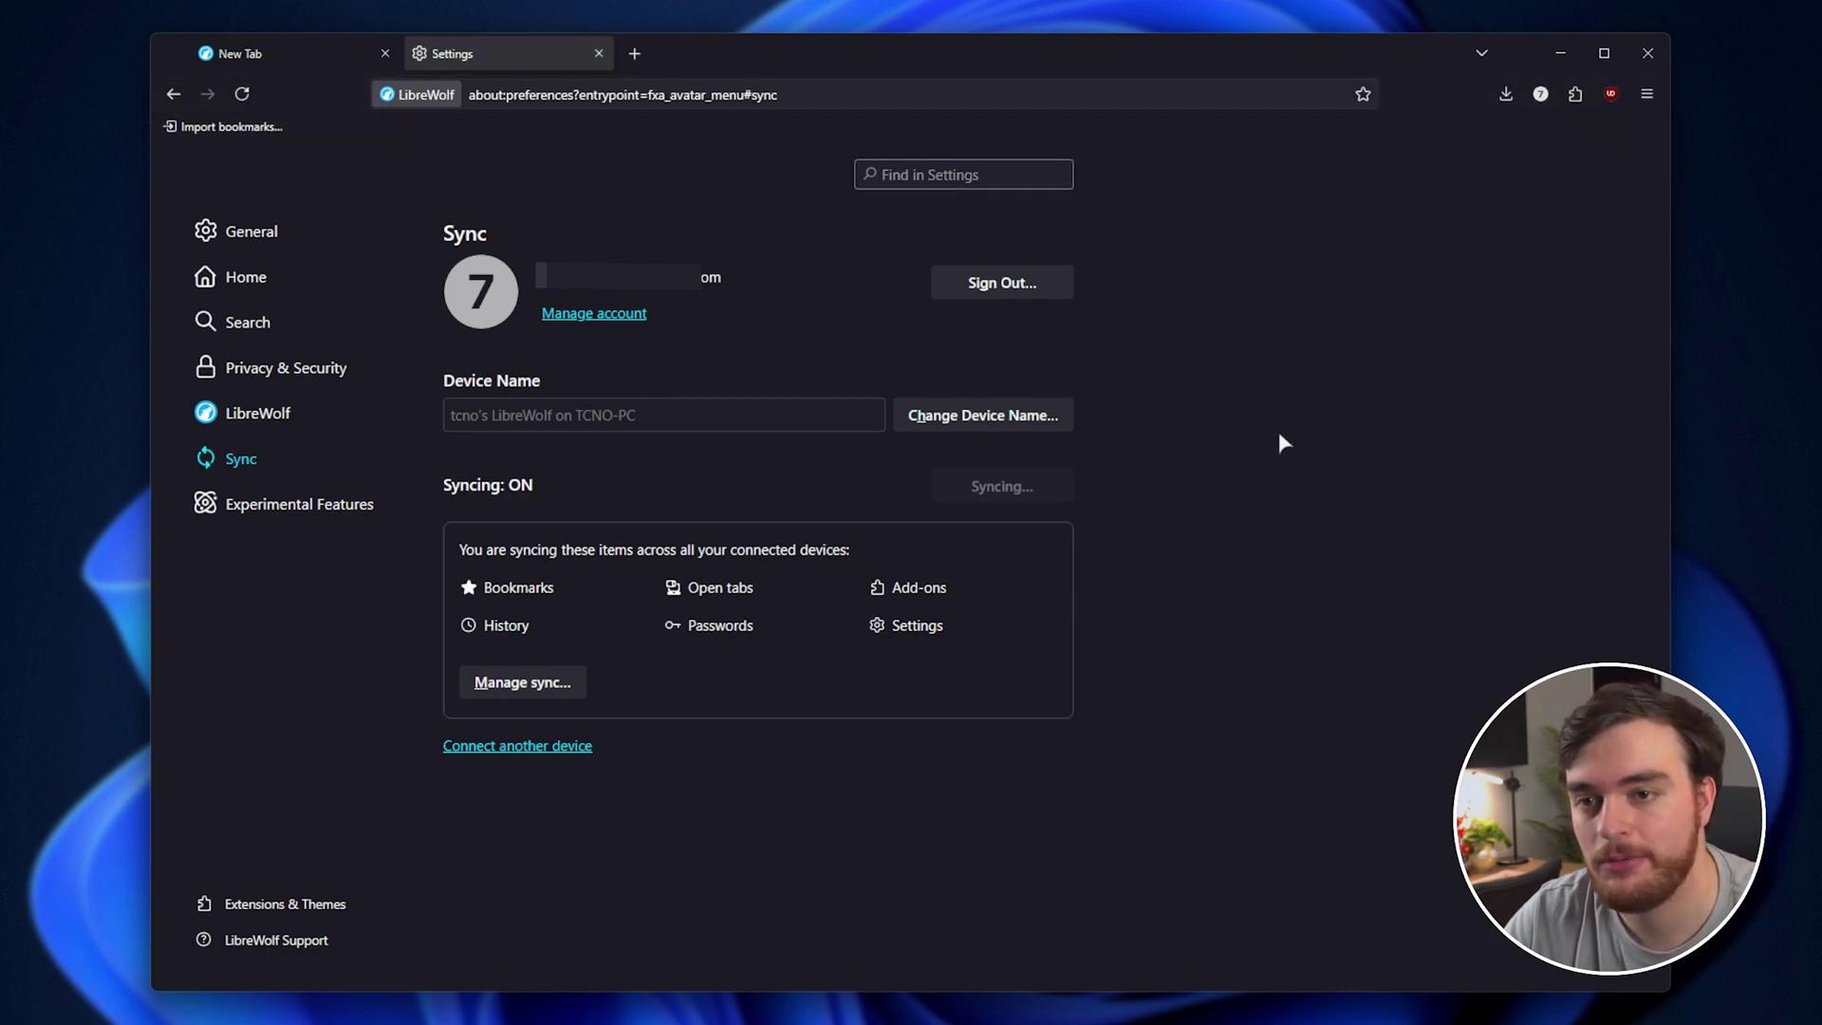
click(1575, 94)
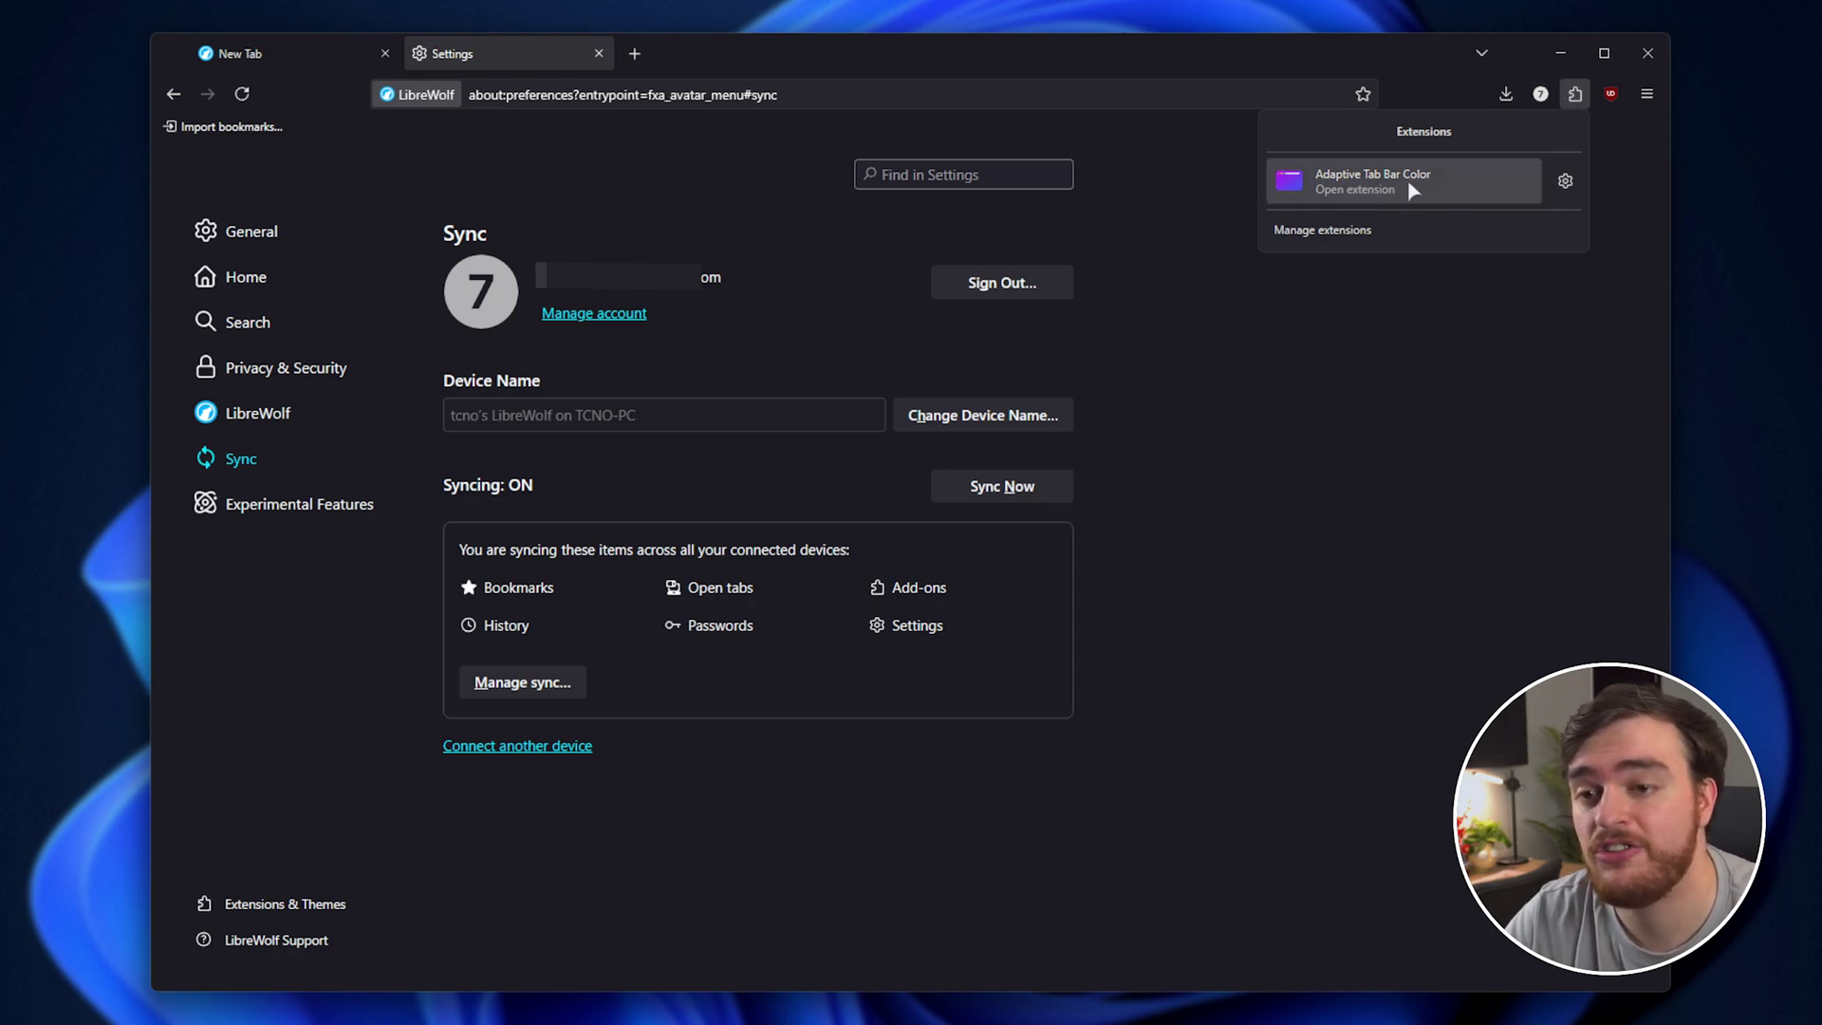
Check synced extensions and December 2024 history, then open saved passwords for test.com and twitter.com.
click(1380, 230)
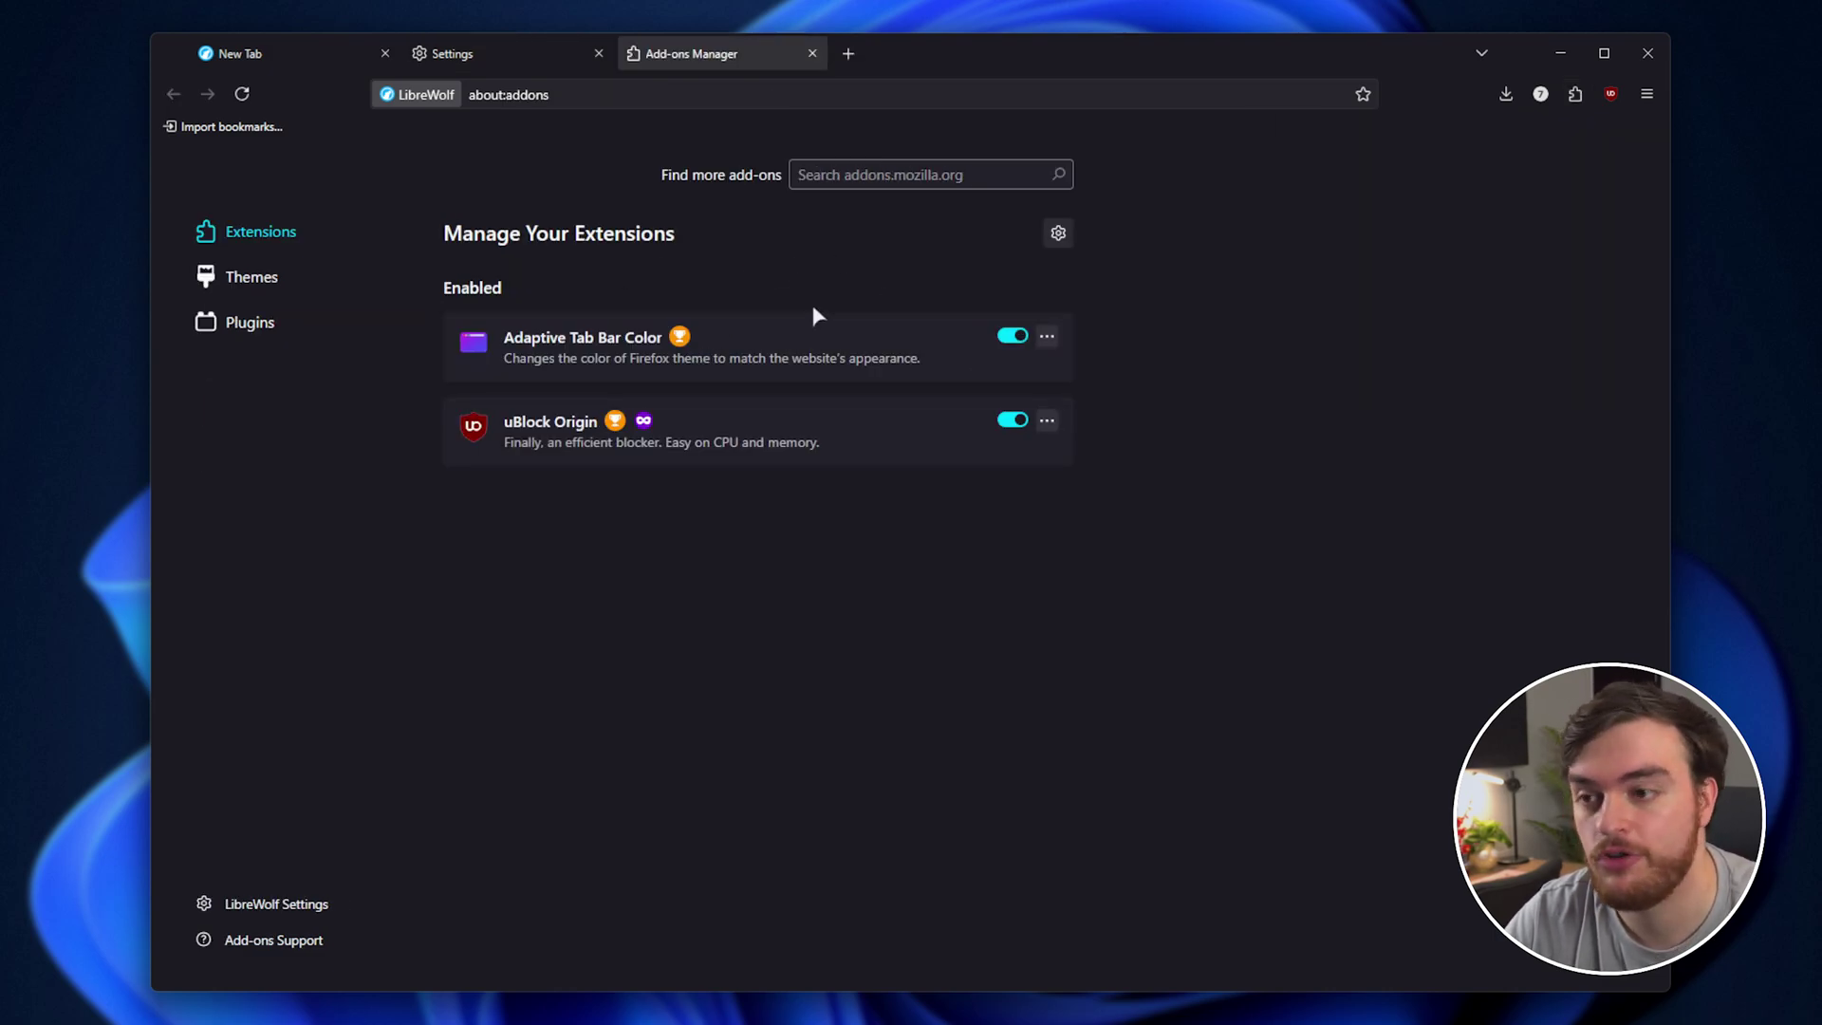
key(ctrl+h)
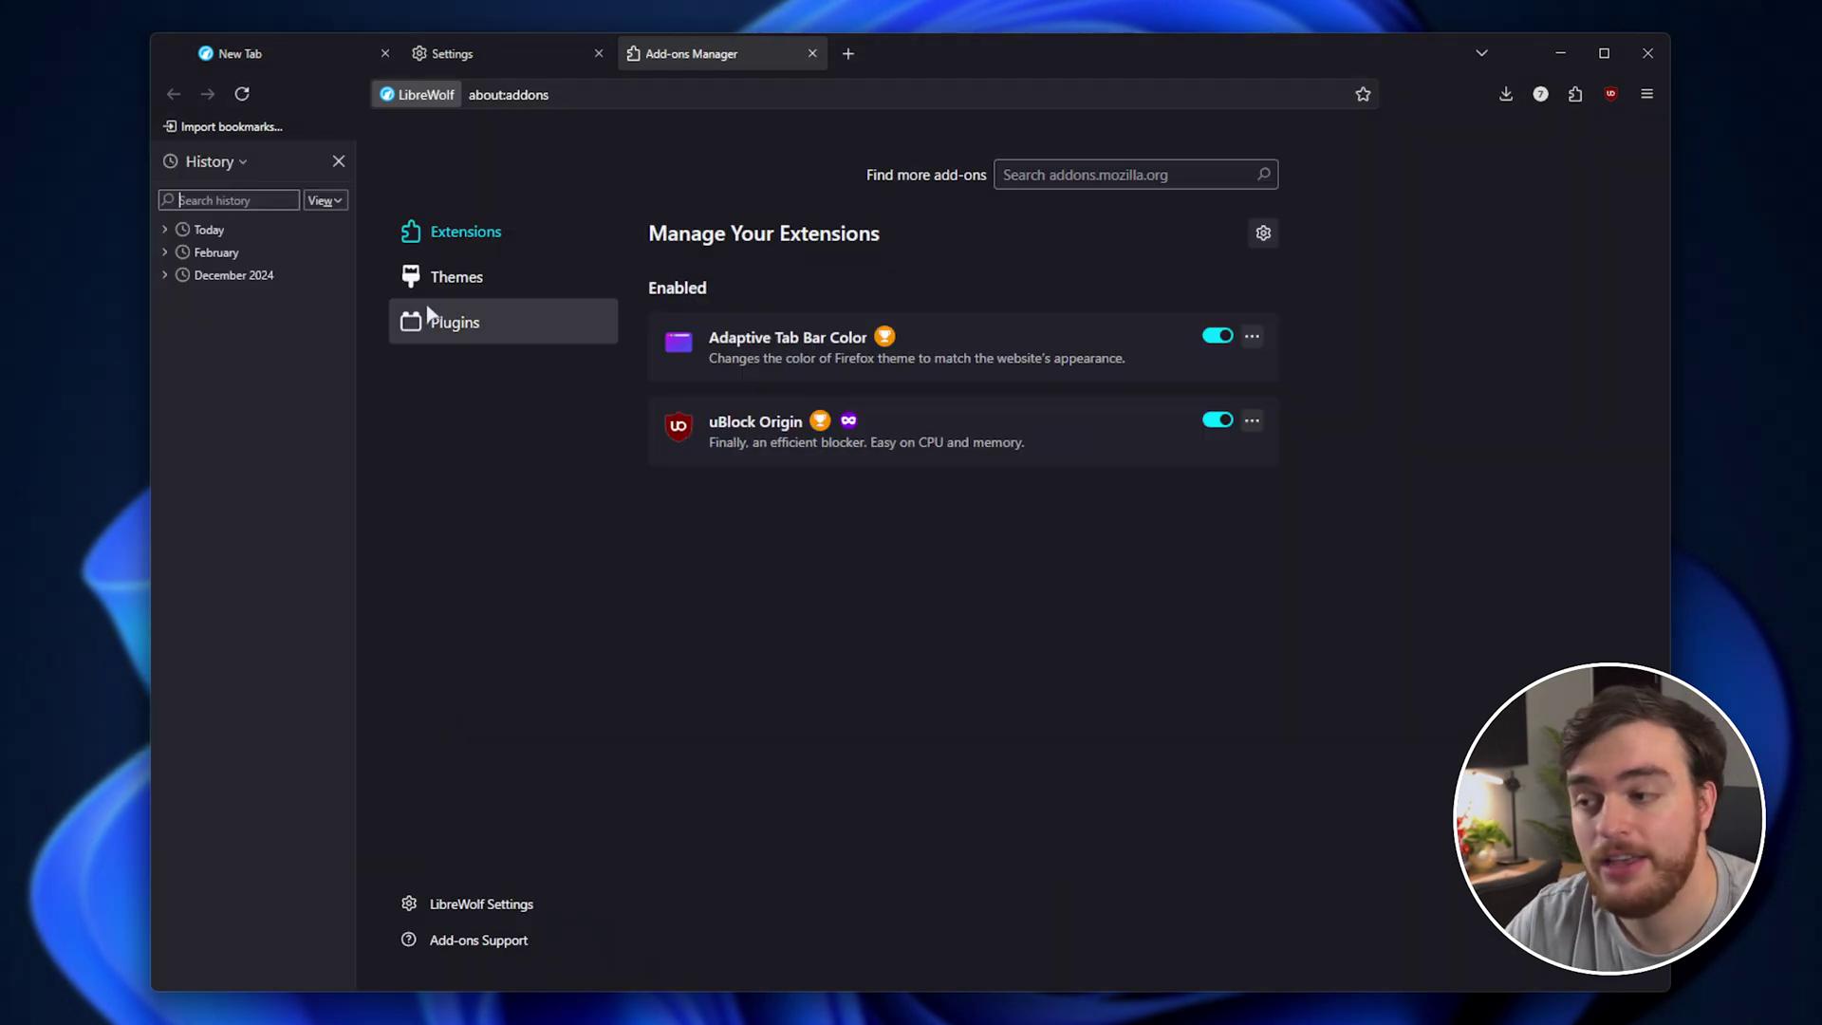
click(167, 277)
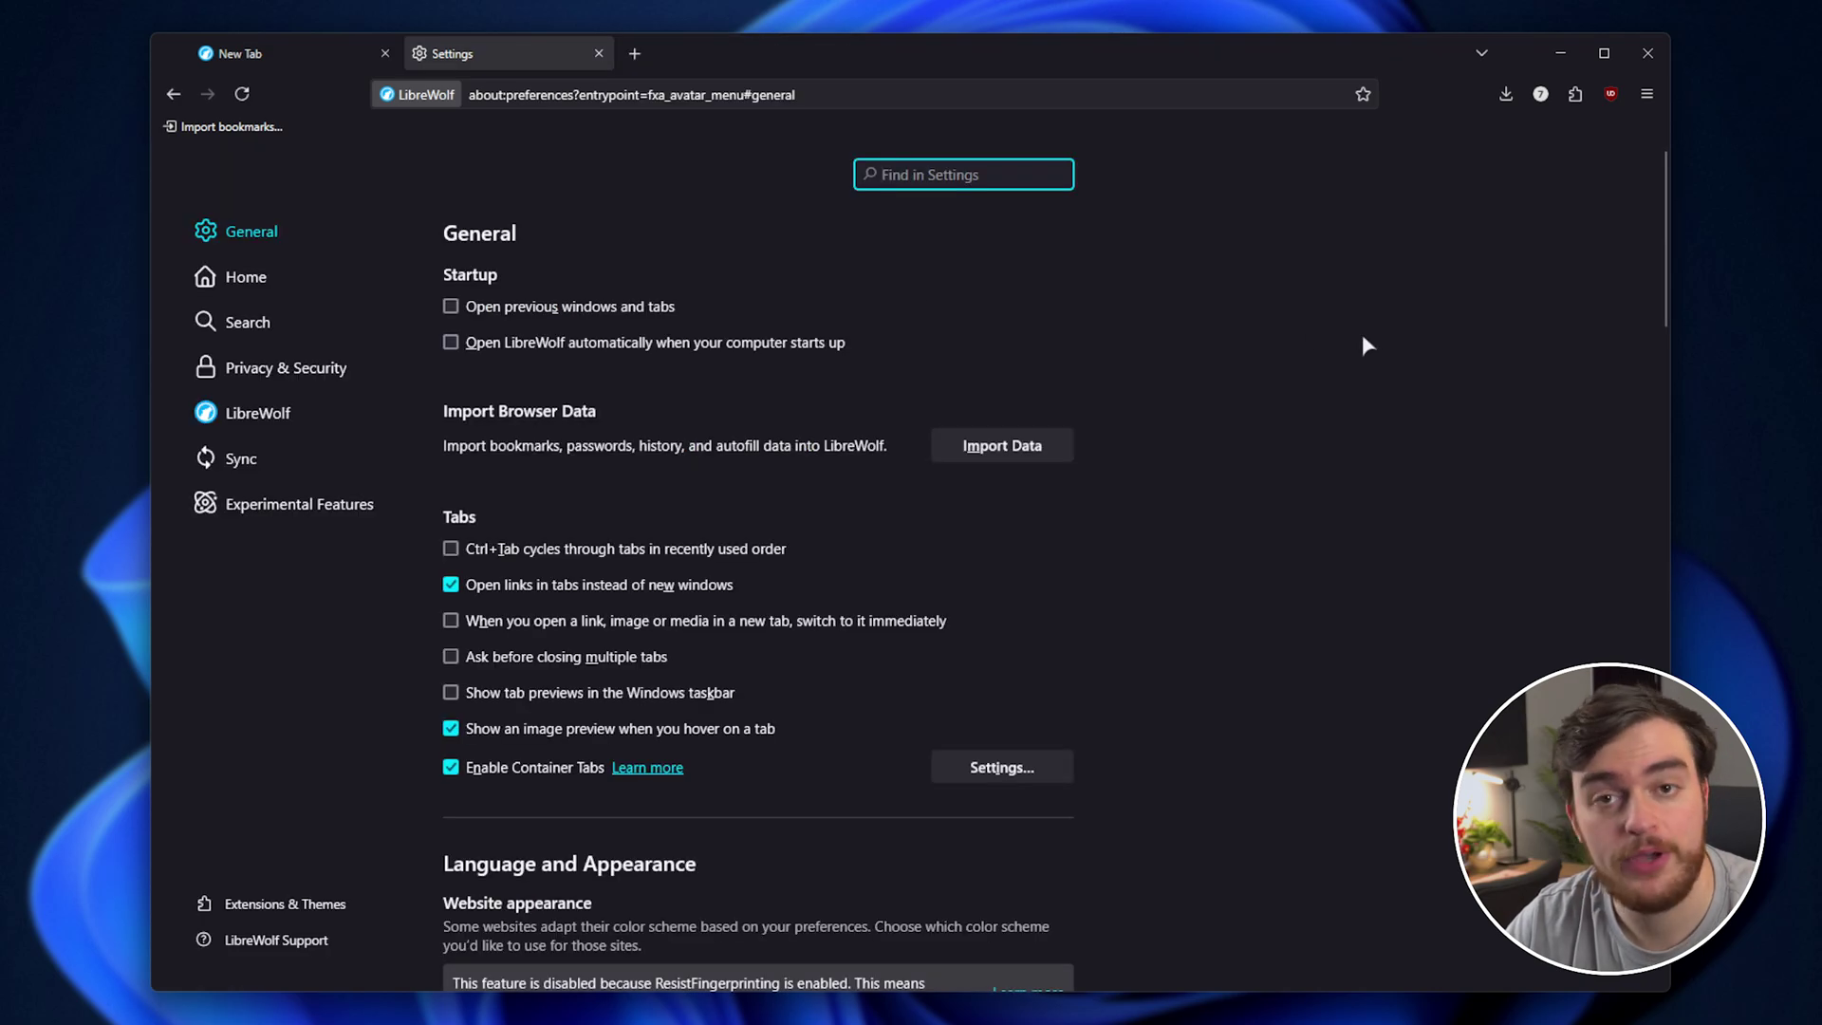
text(password)
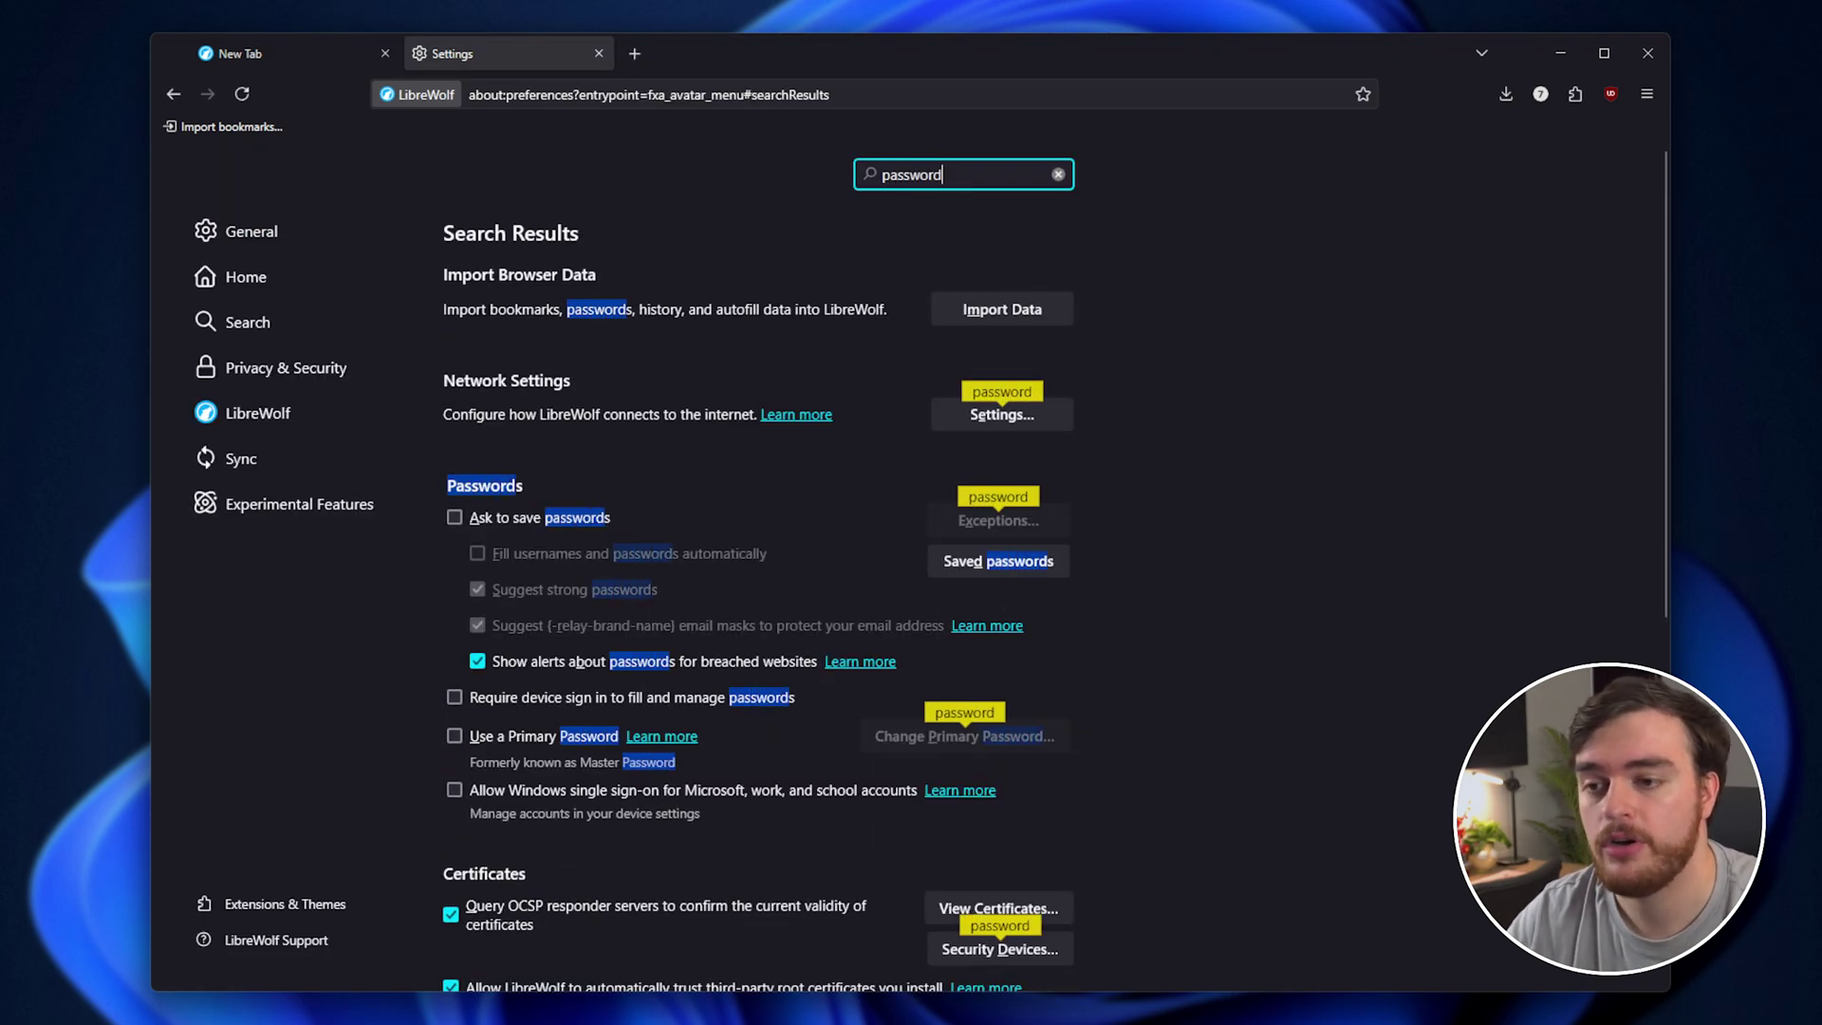
click(994, 563)
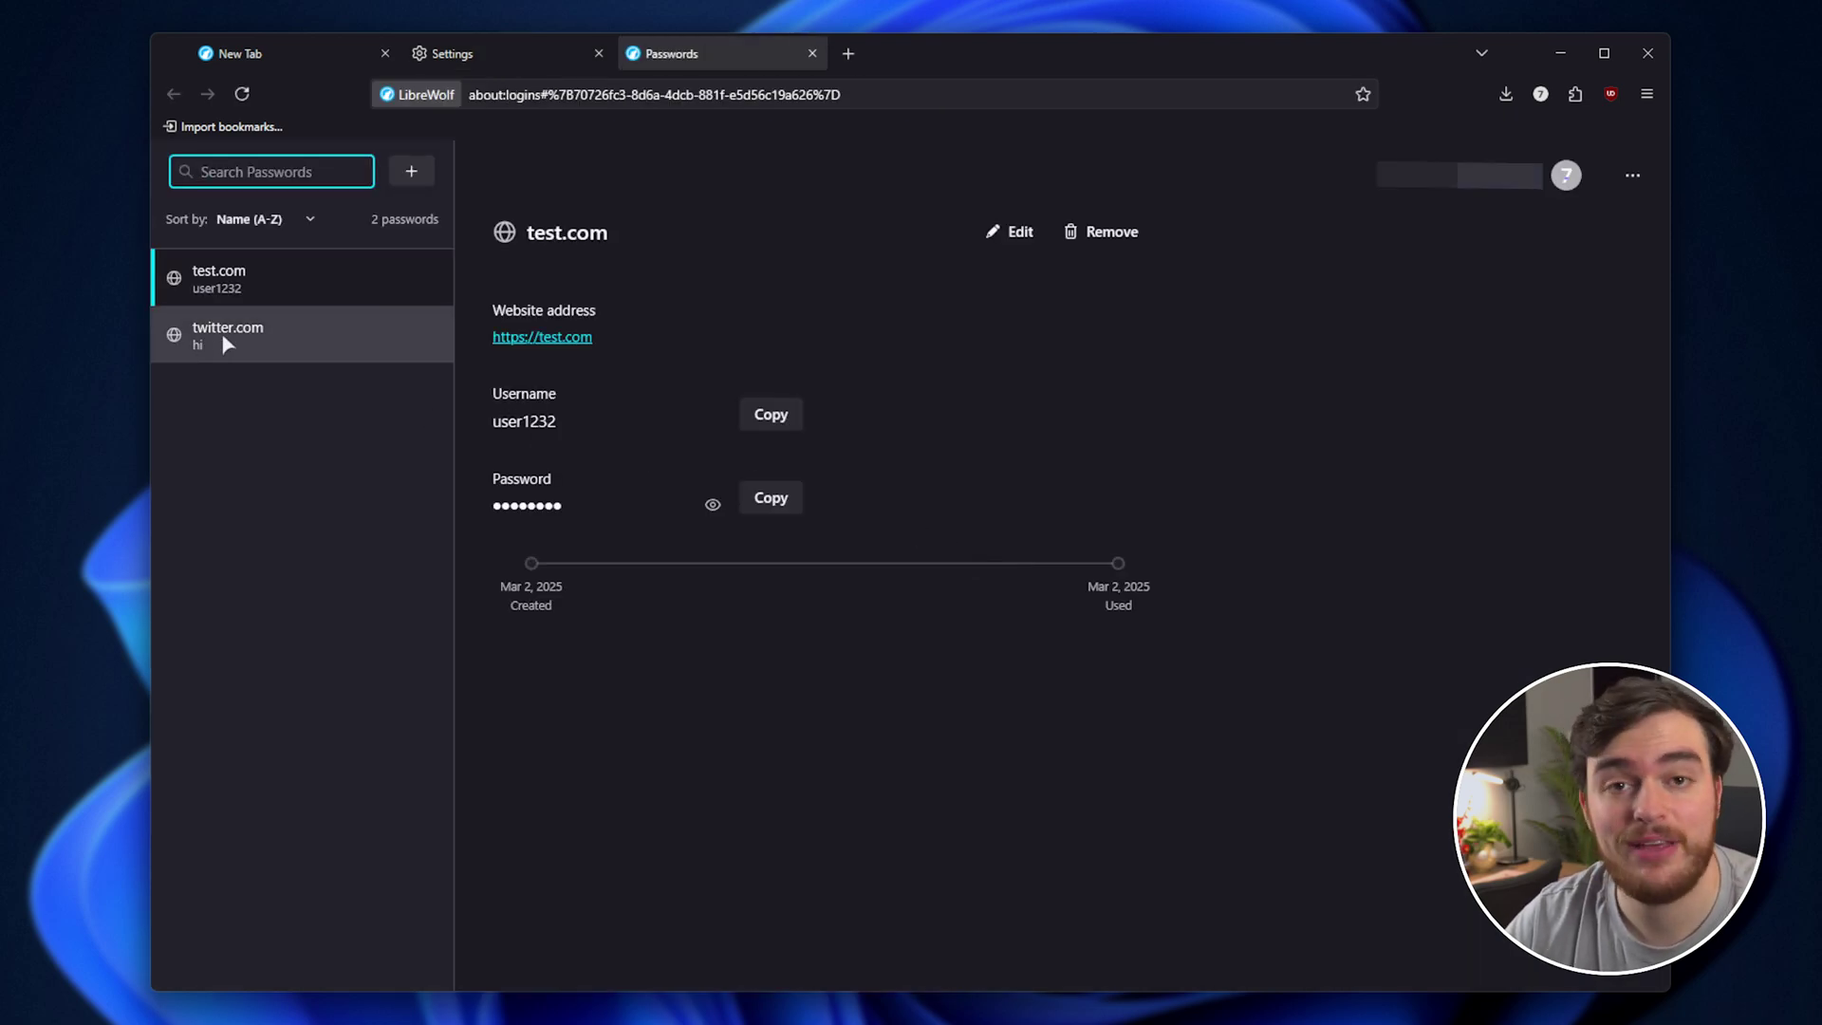
View the twitter.com and test.com login details, then open YouTube and Twitch in new tabs.
click(288, 334)
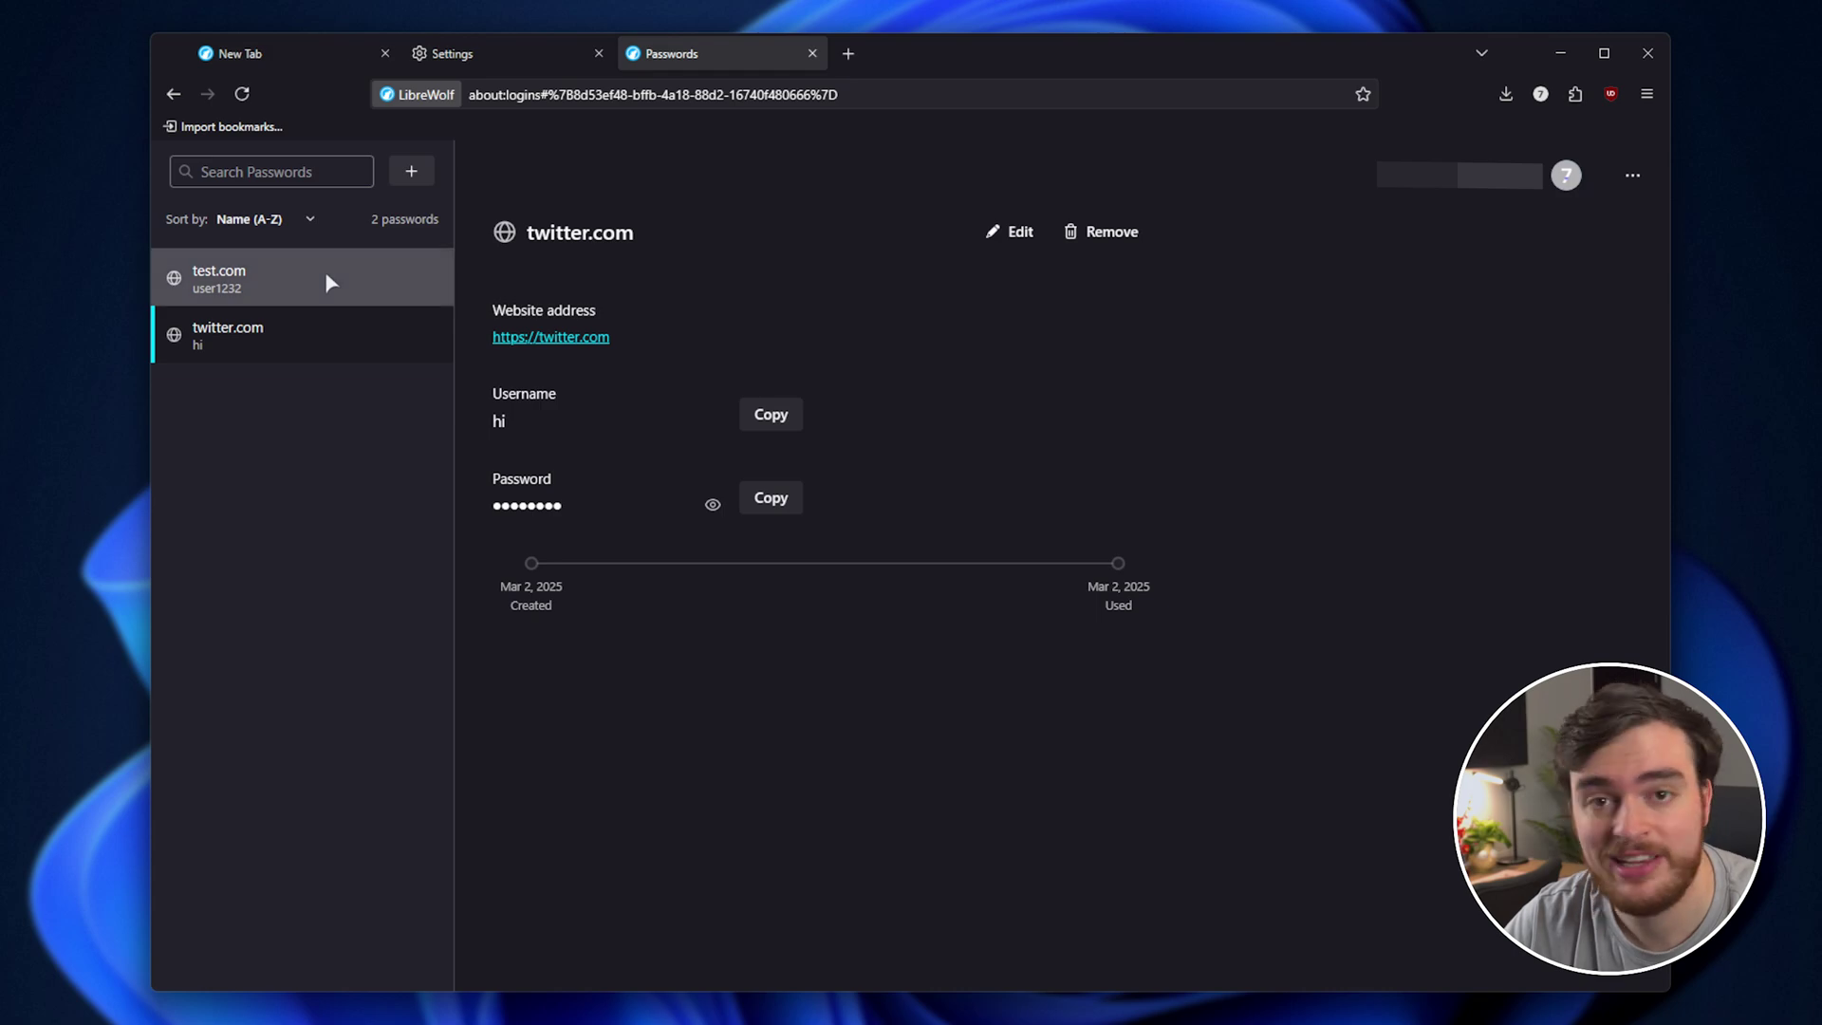
click(325, 271)
click(848, 53)
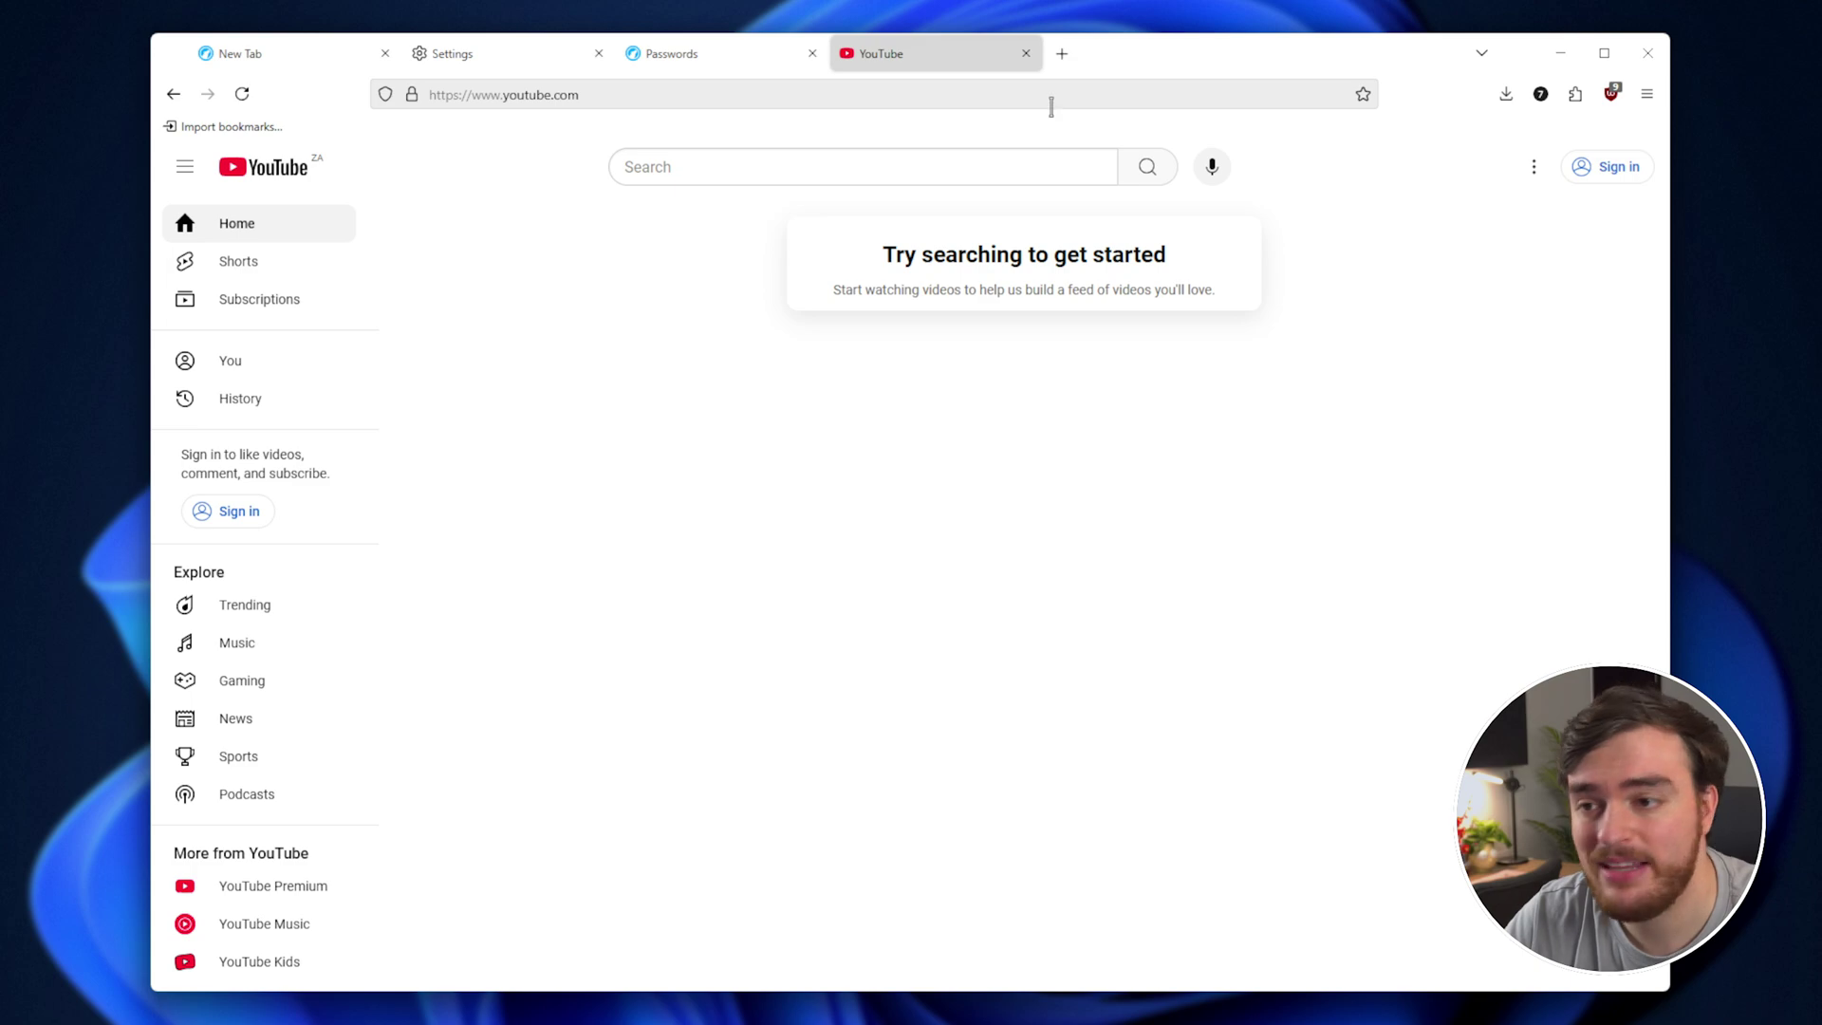
click(1061, 53)
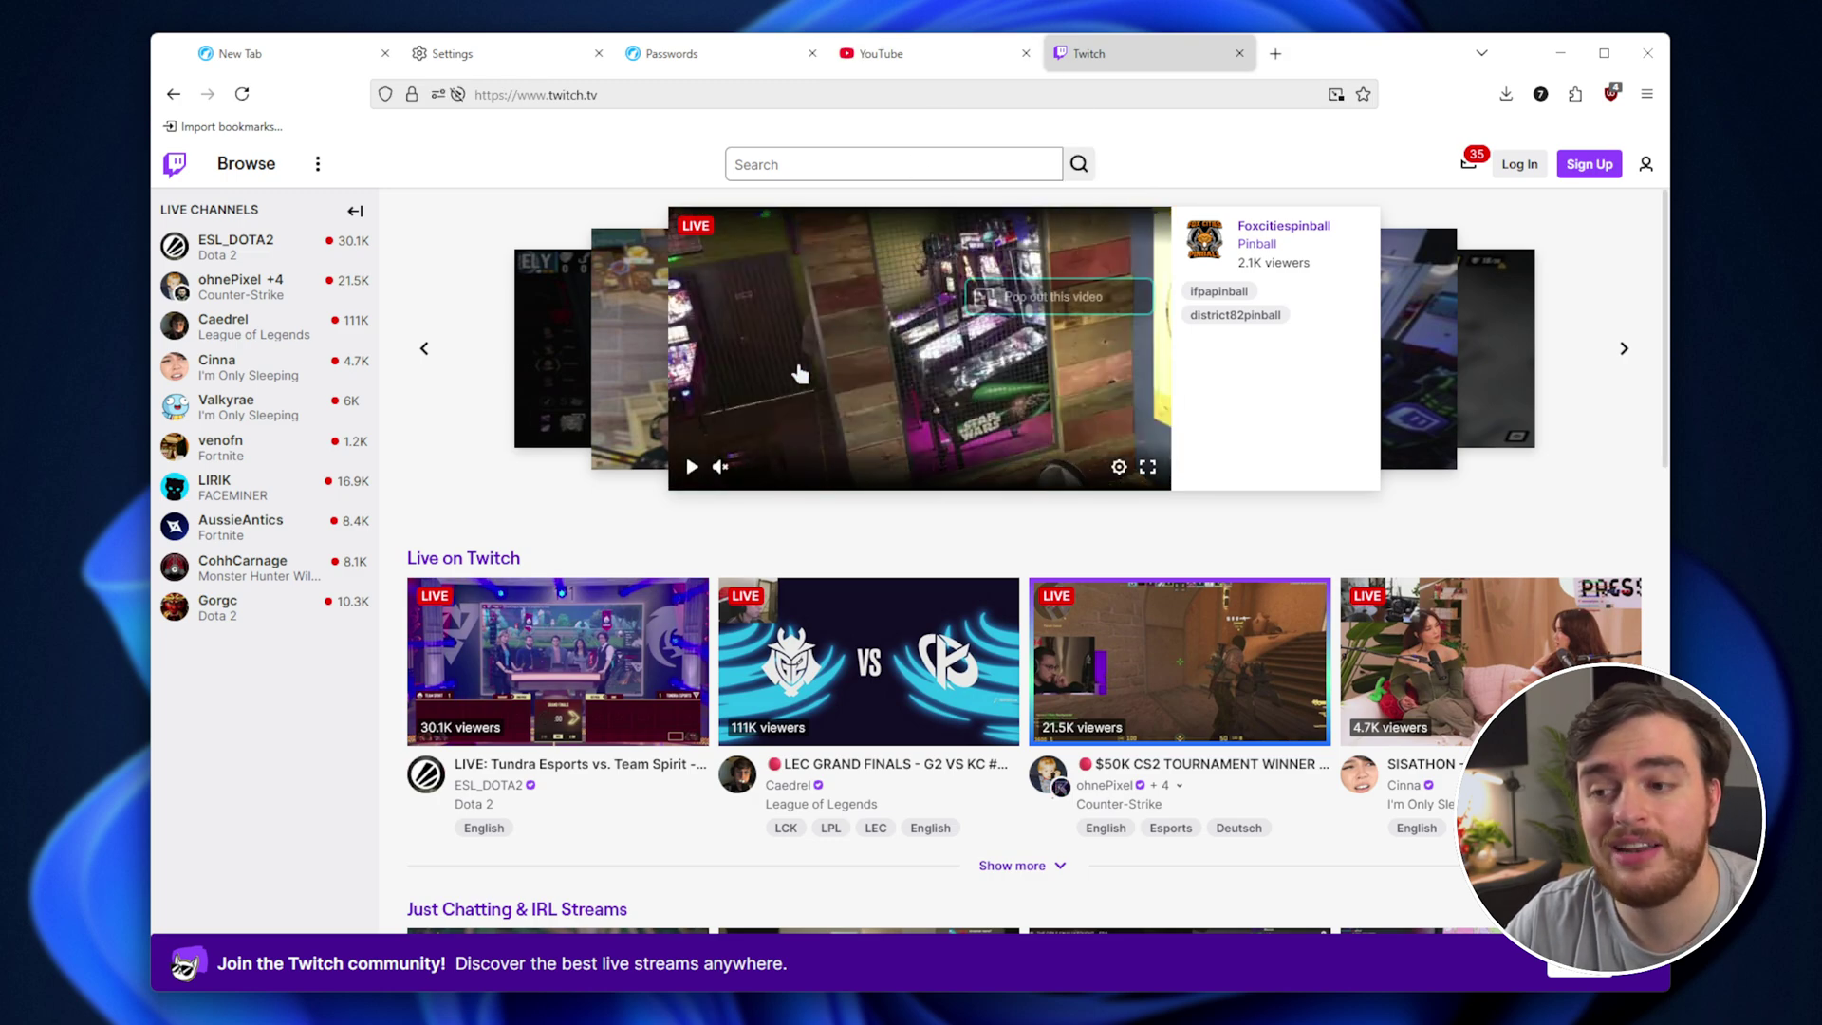
Switch back through the saved logins, settings search results and the blank new tab.
mouse_move(896, 59)
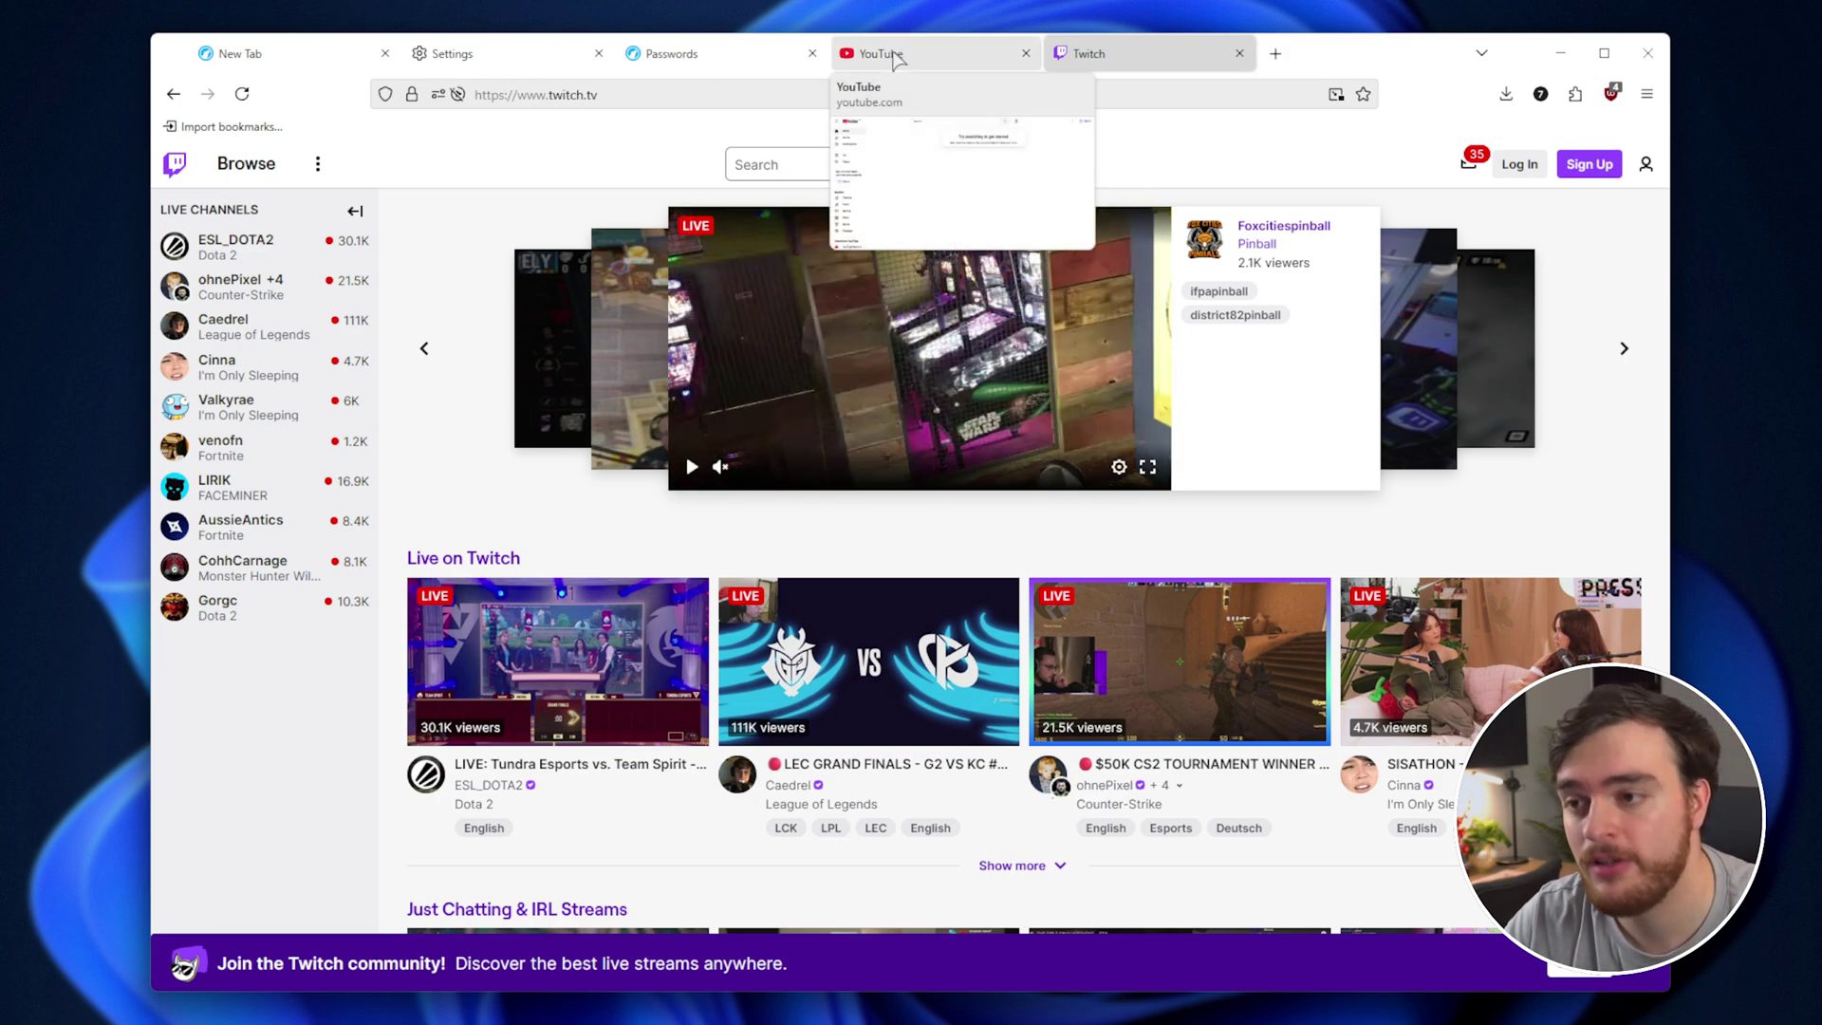
click(702, 55)
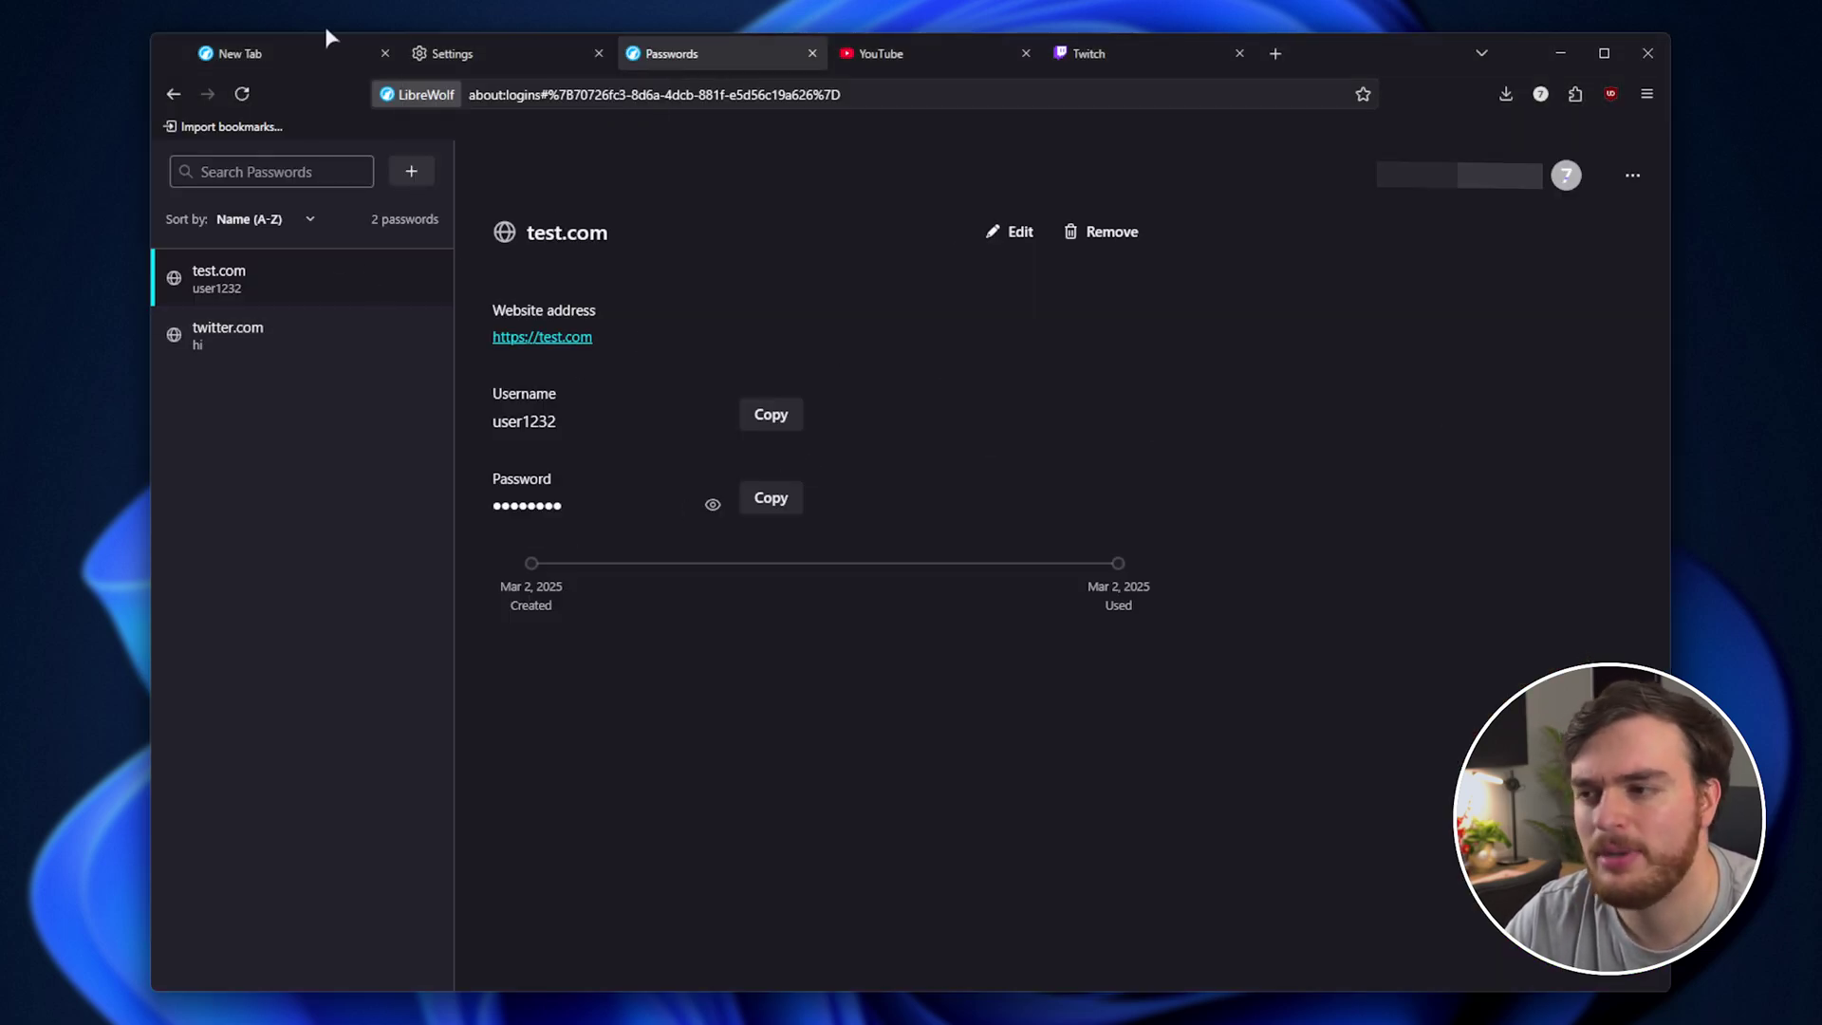
click(456, 54)
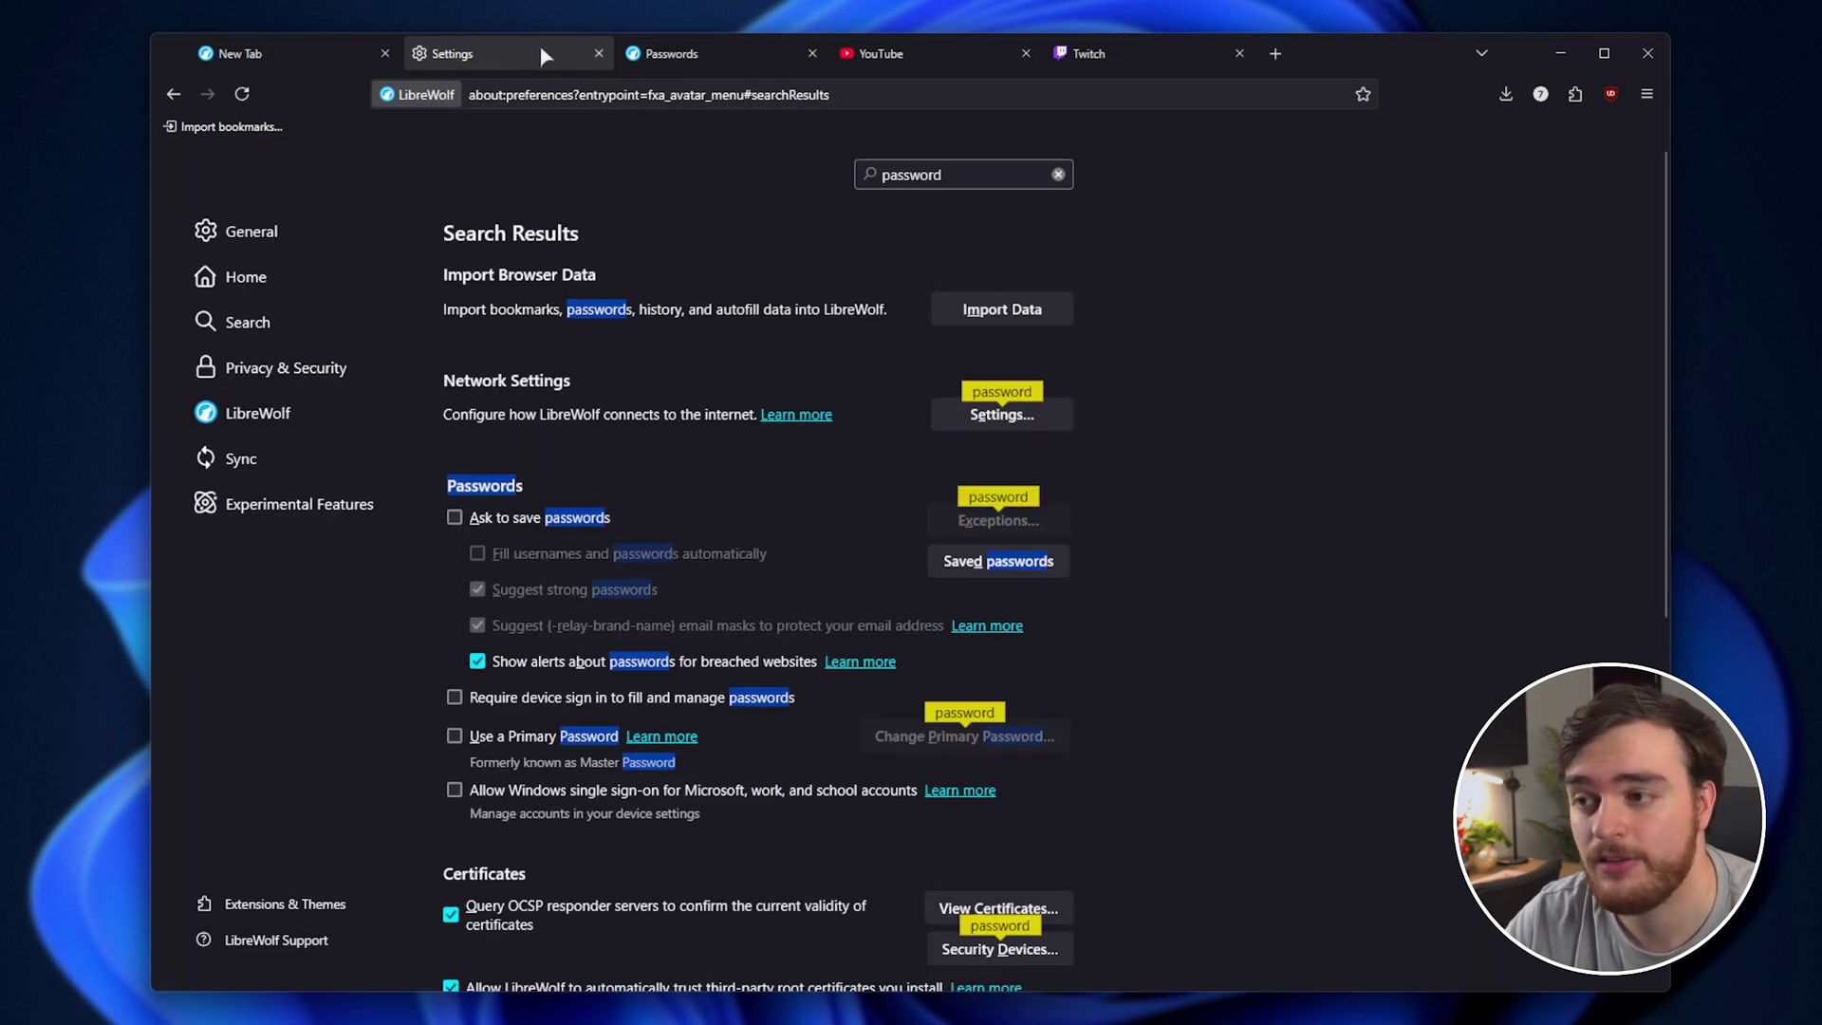
key(ctrl+shift+Tab)
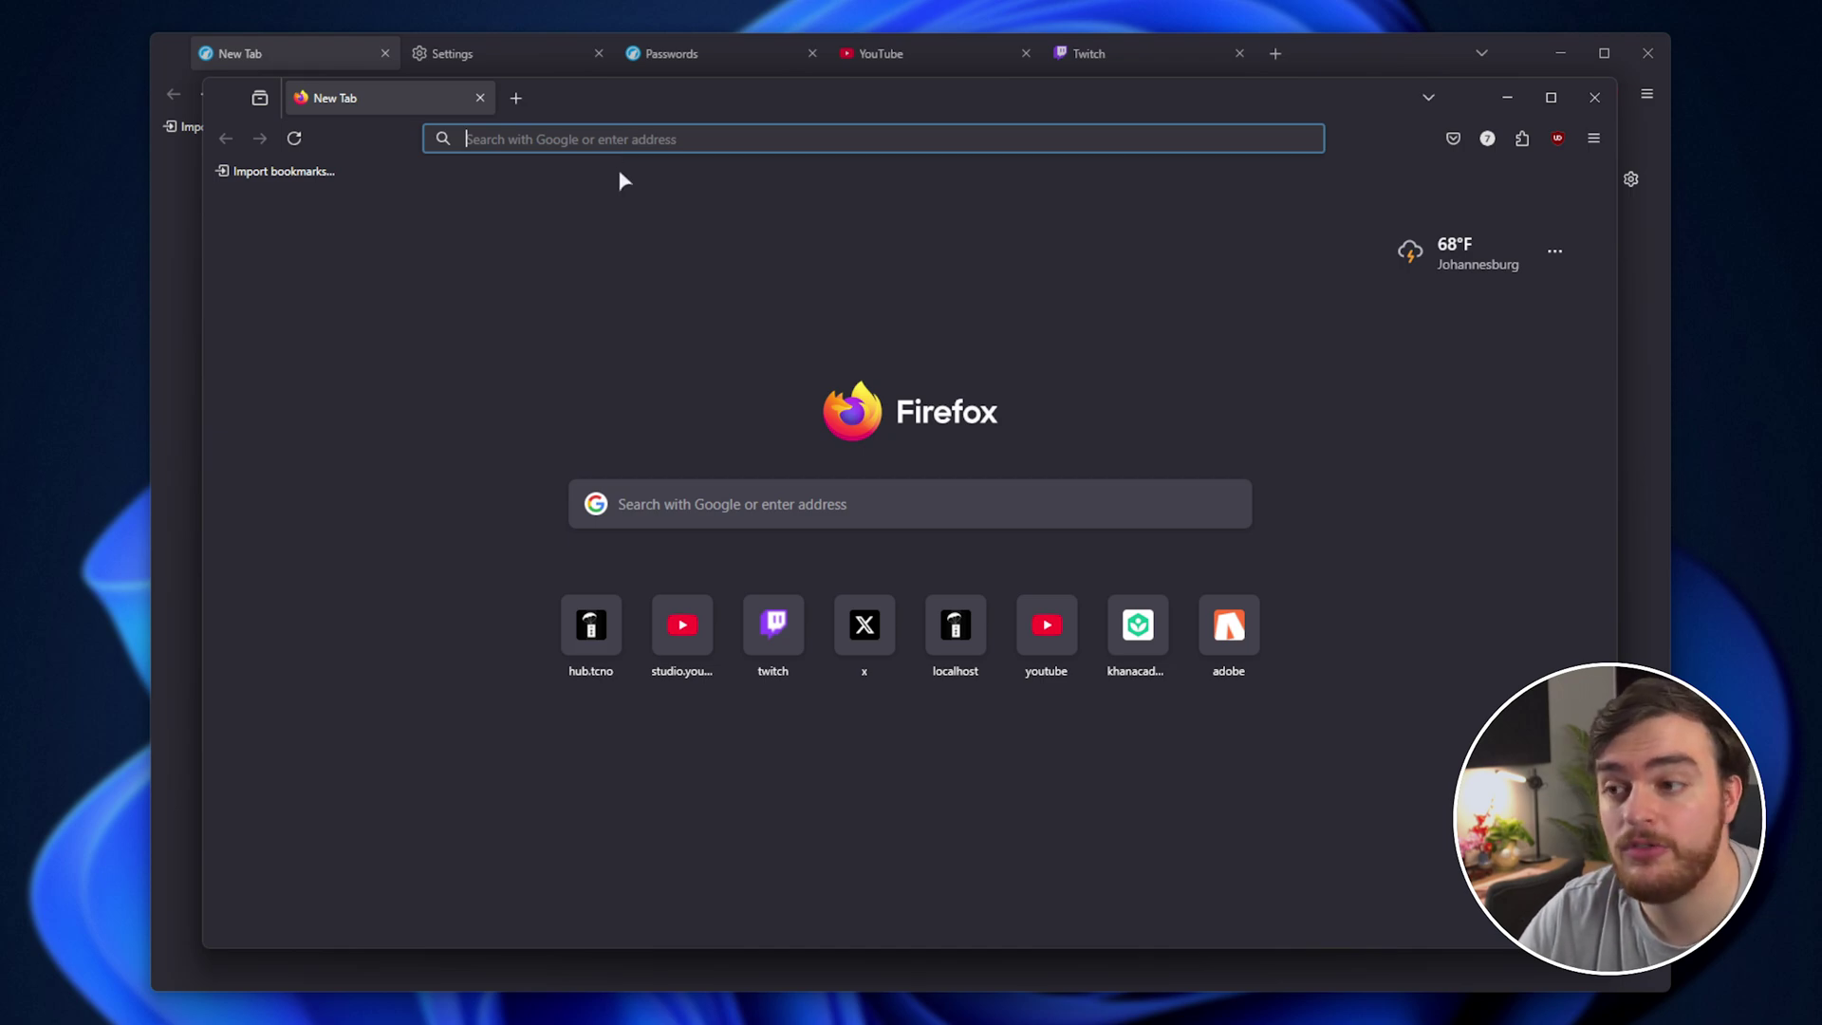
Load about:profiles in Firefox and locate the in-use default-release profile.
text(about:profiles)
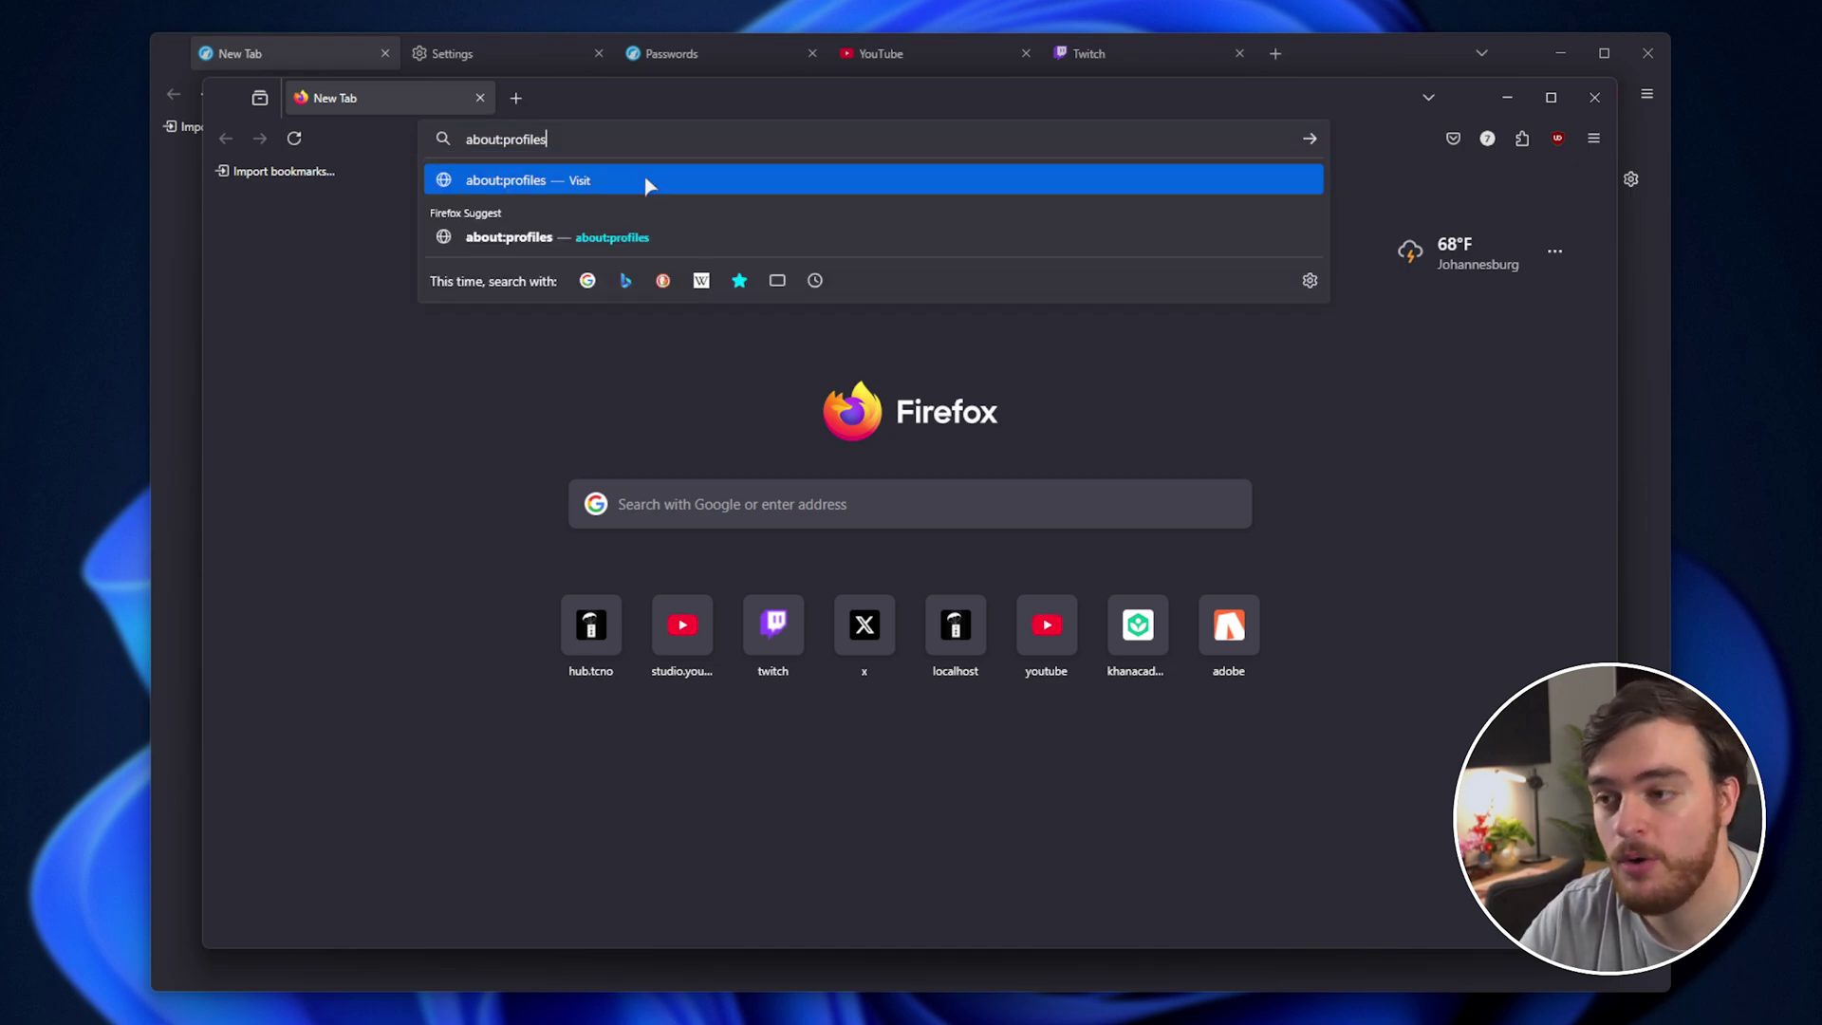
click(646, 182)
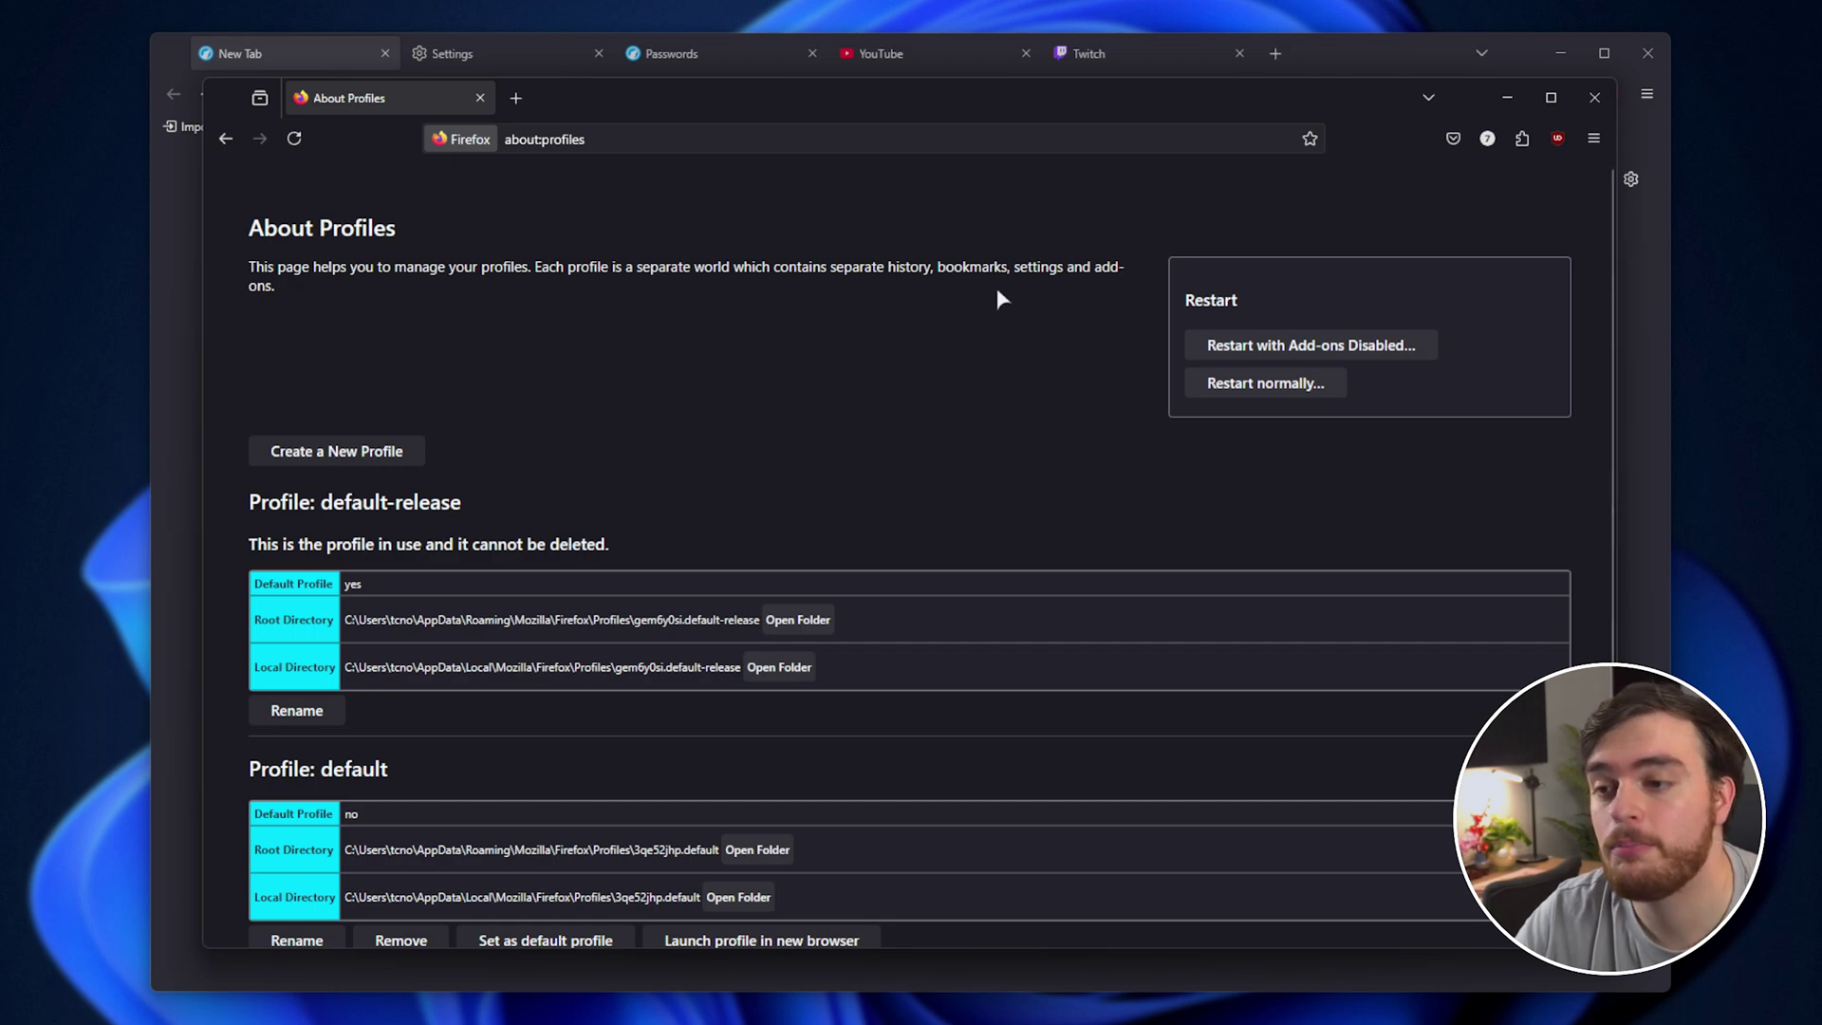
scroll(916, 366, down, 1)
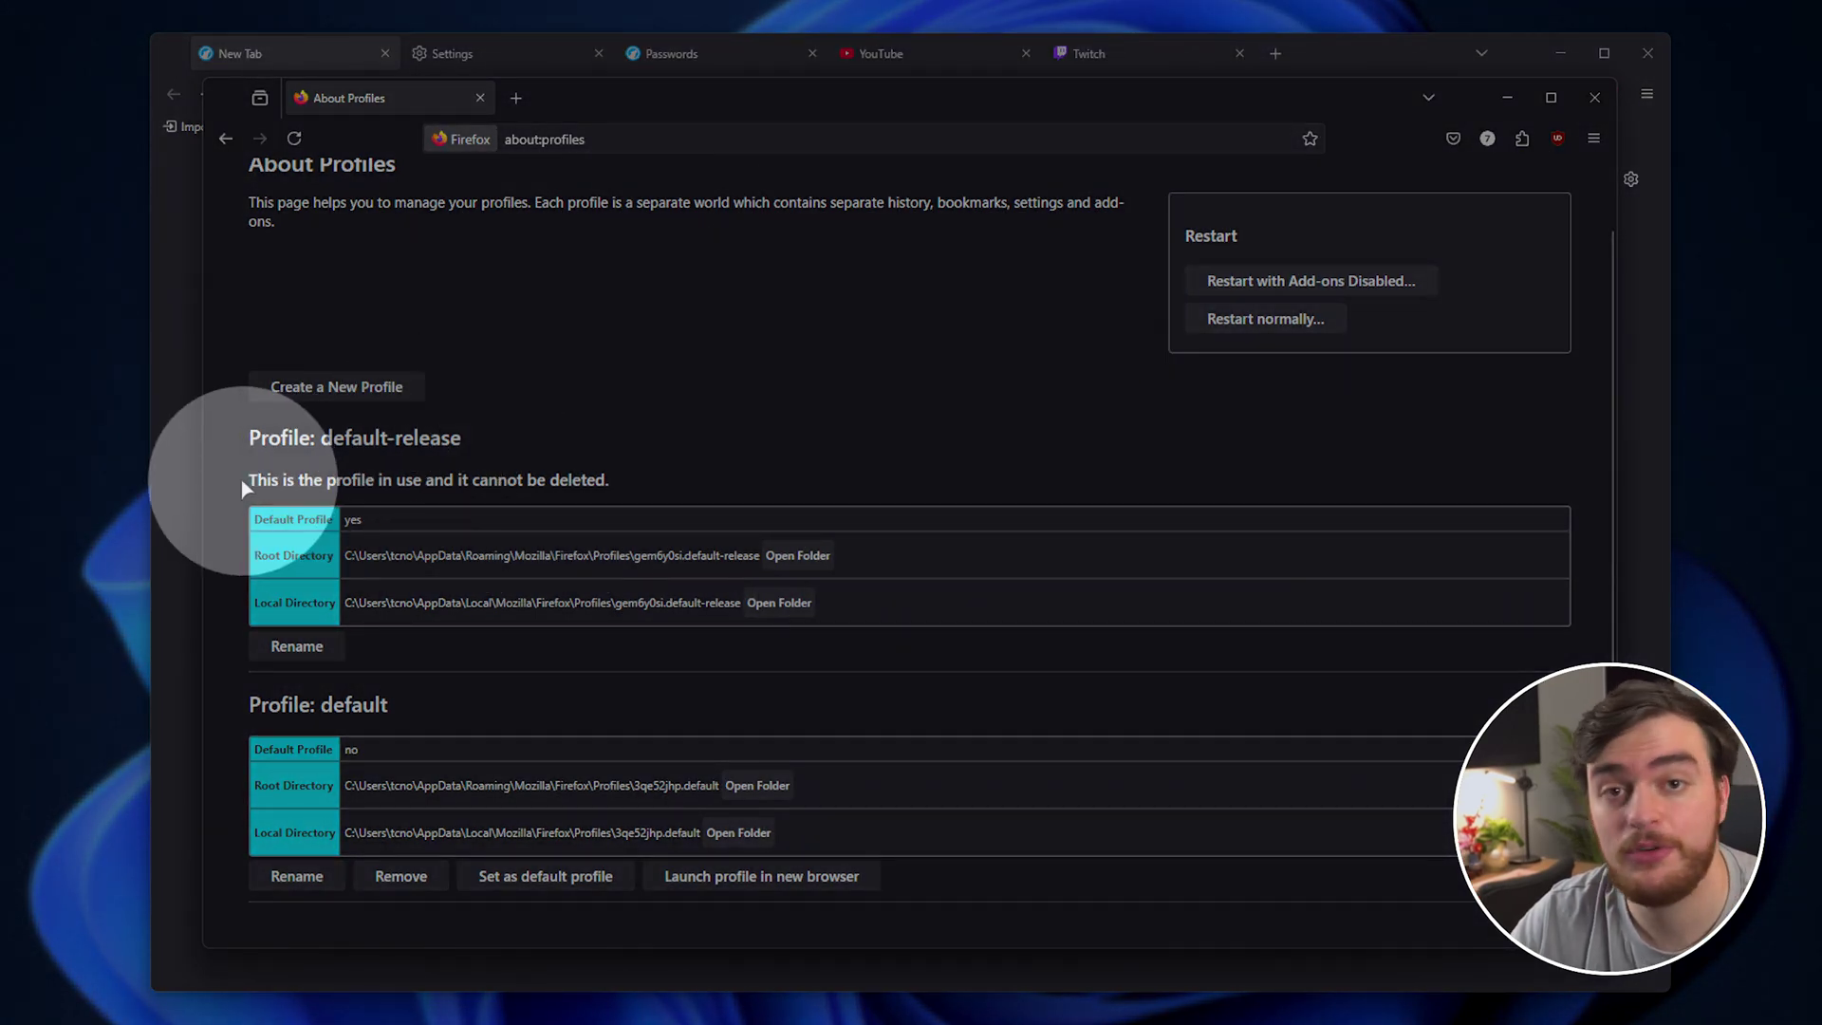
drag(244, 480, 371, 472)
drag(615, 481, 348, 488)
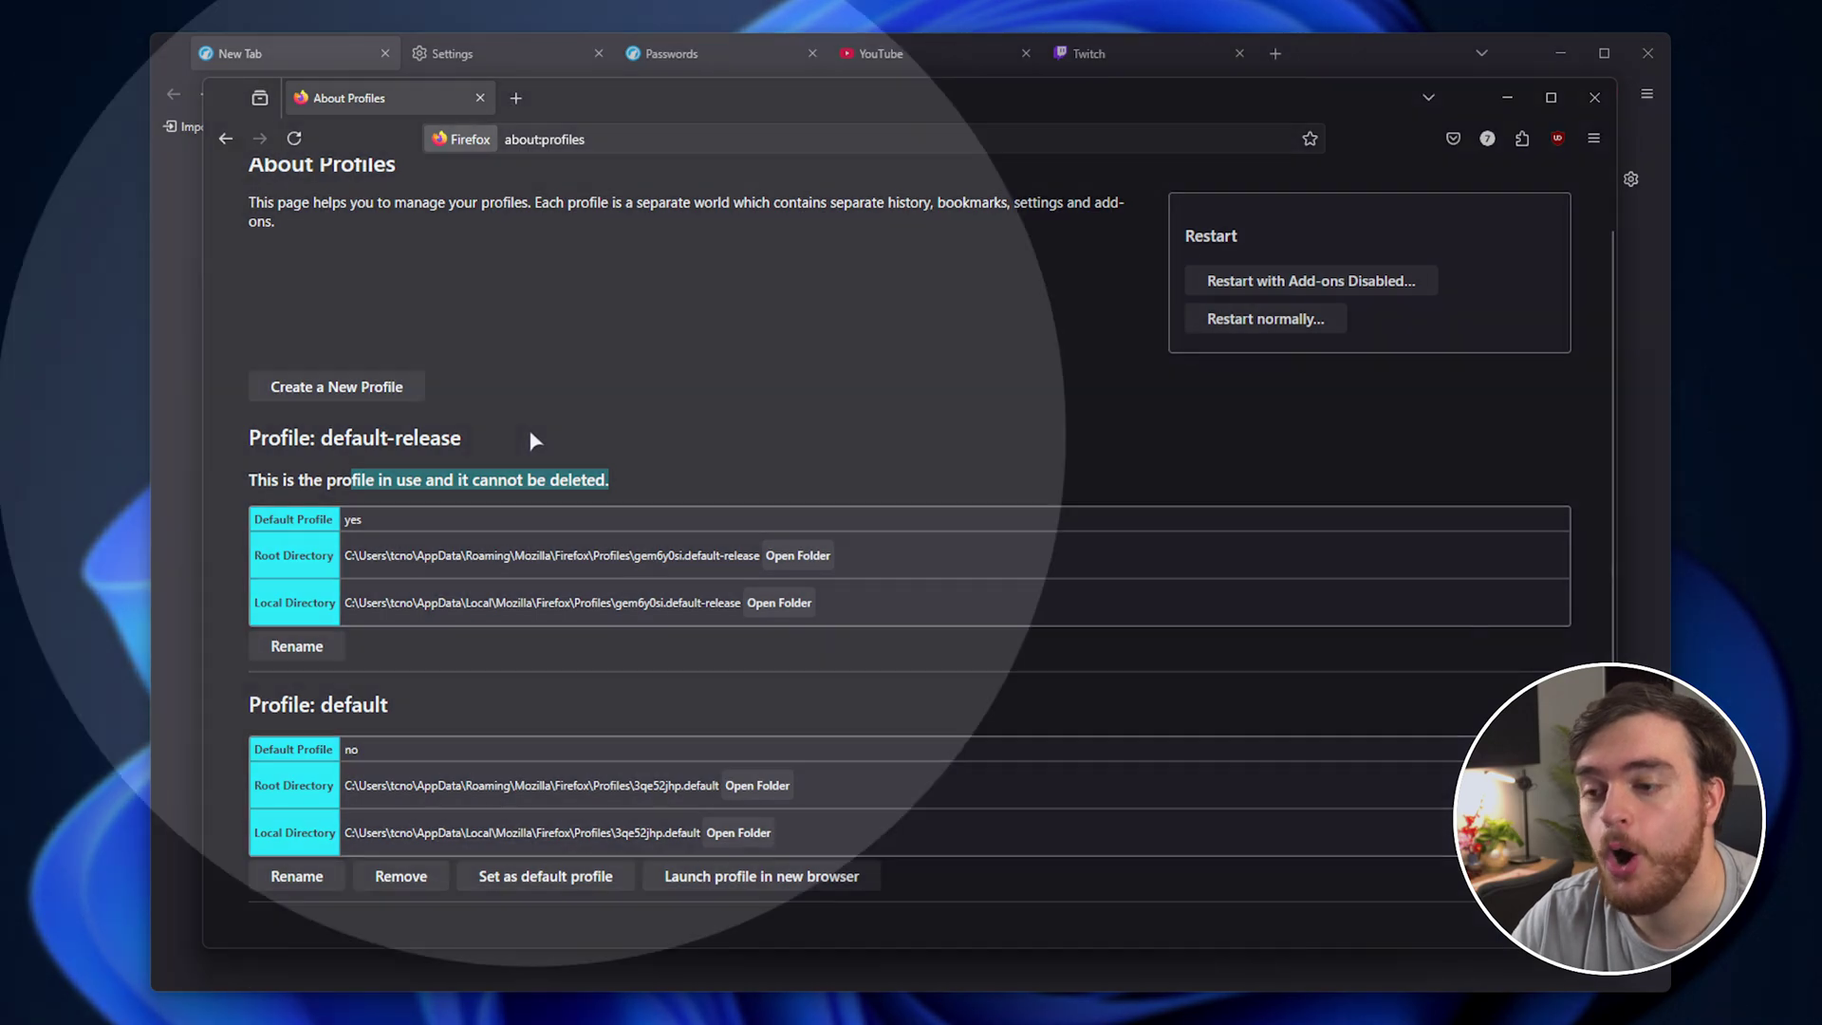
Open the in-use profile's root and local folders, then close Firefox.
click(797, 558)
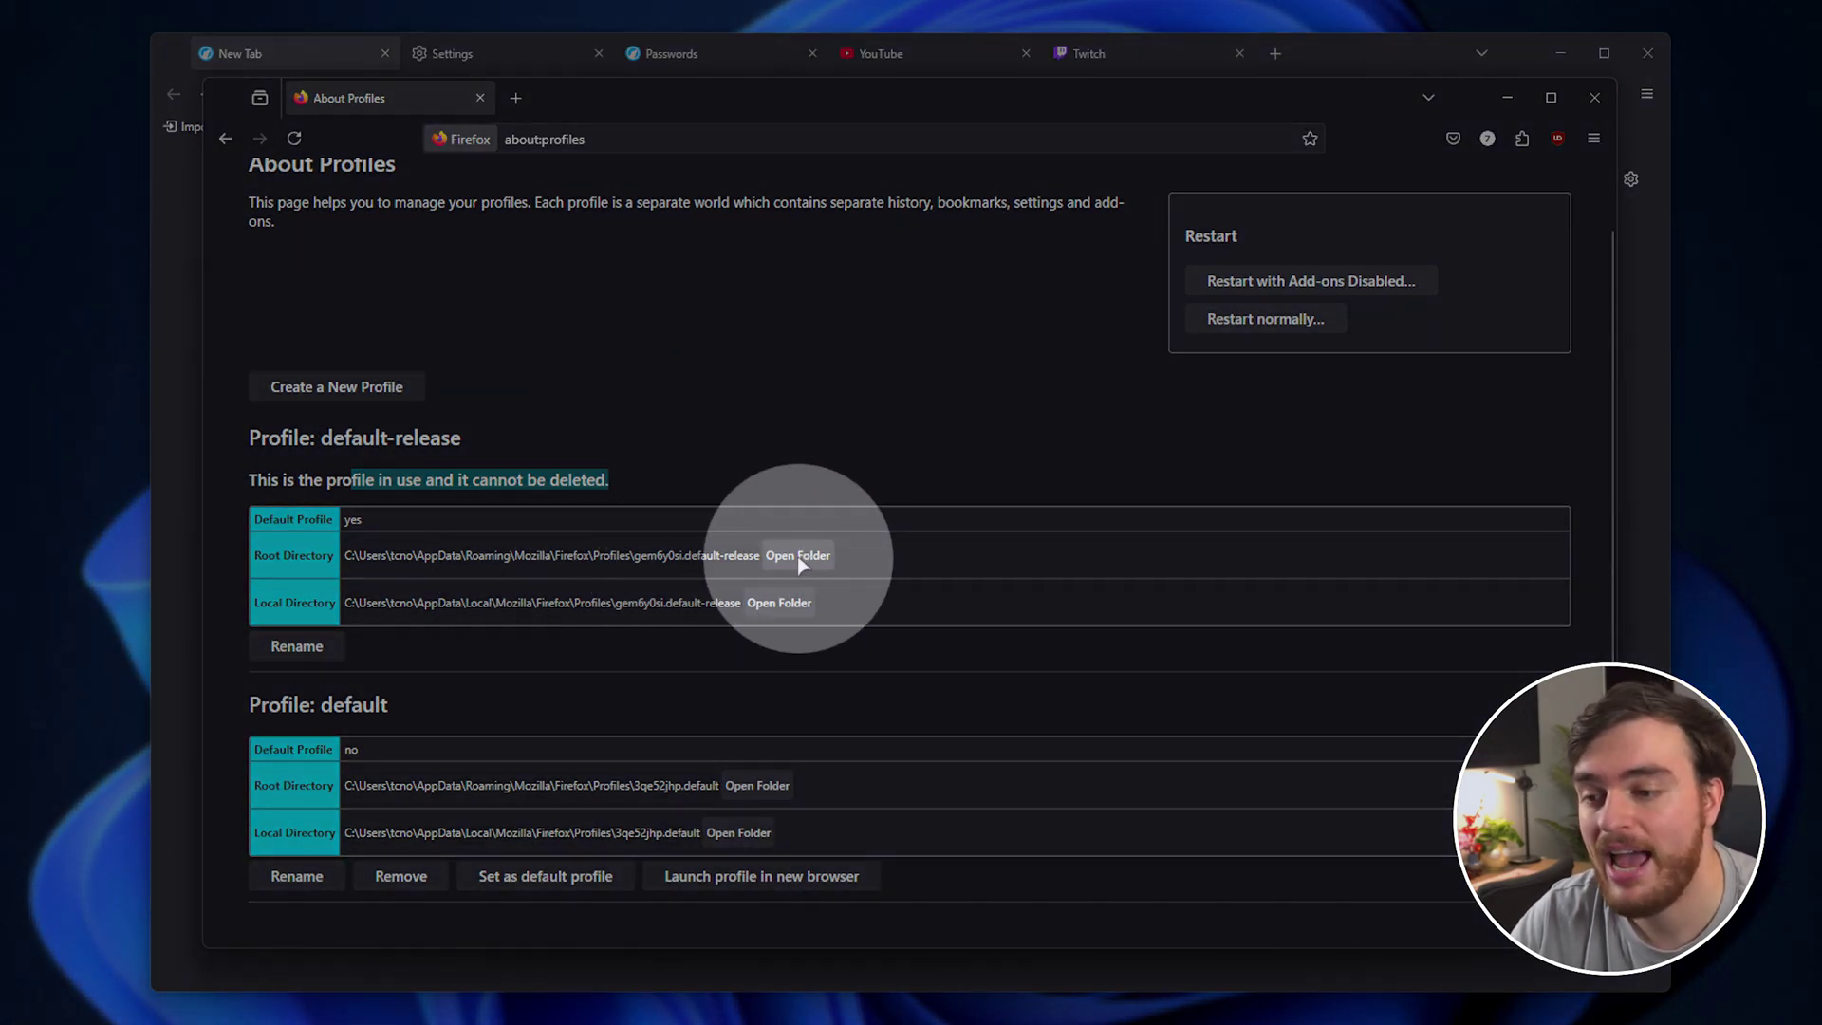
click(780, 604)
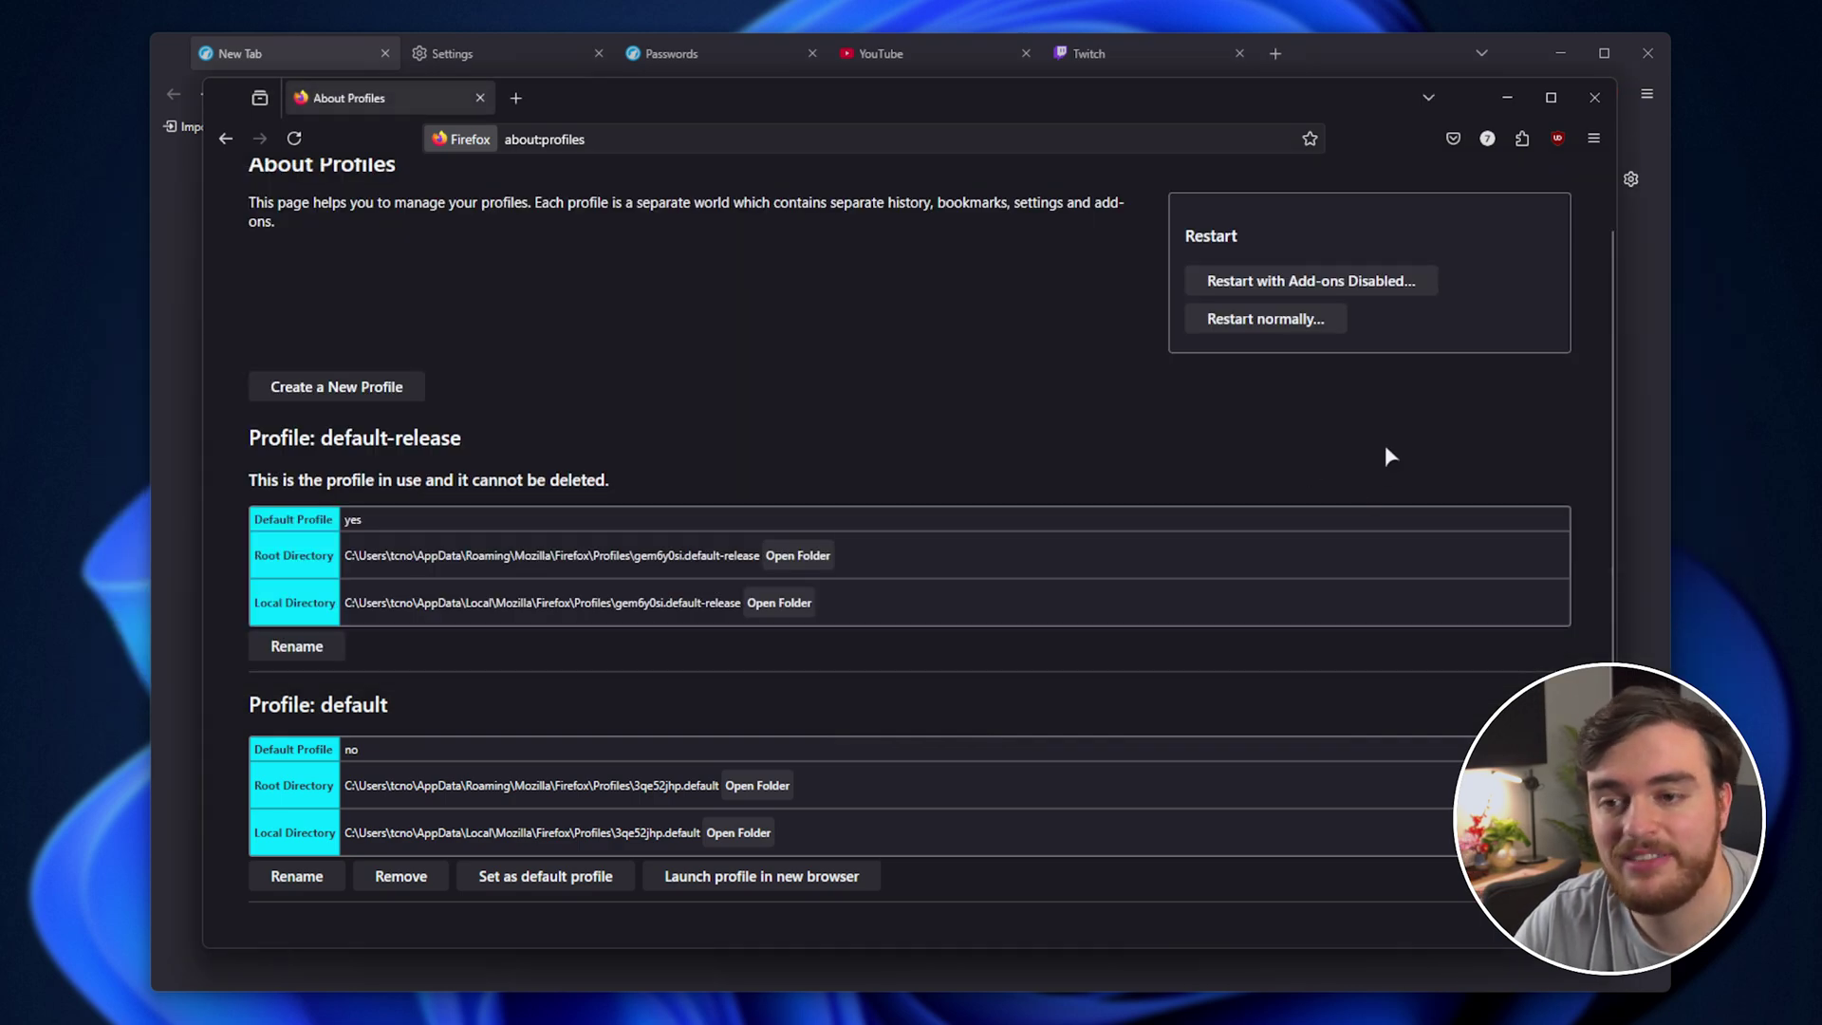
click(1583, 105)
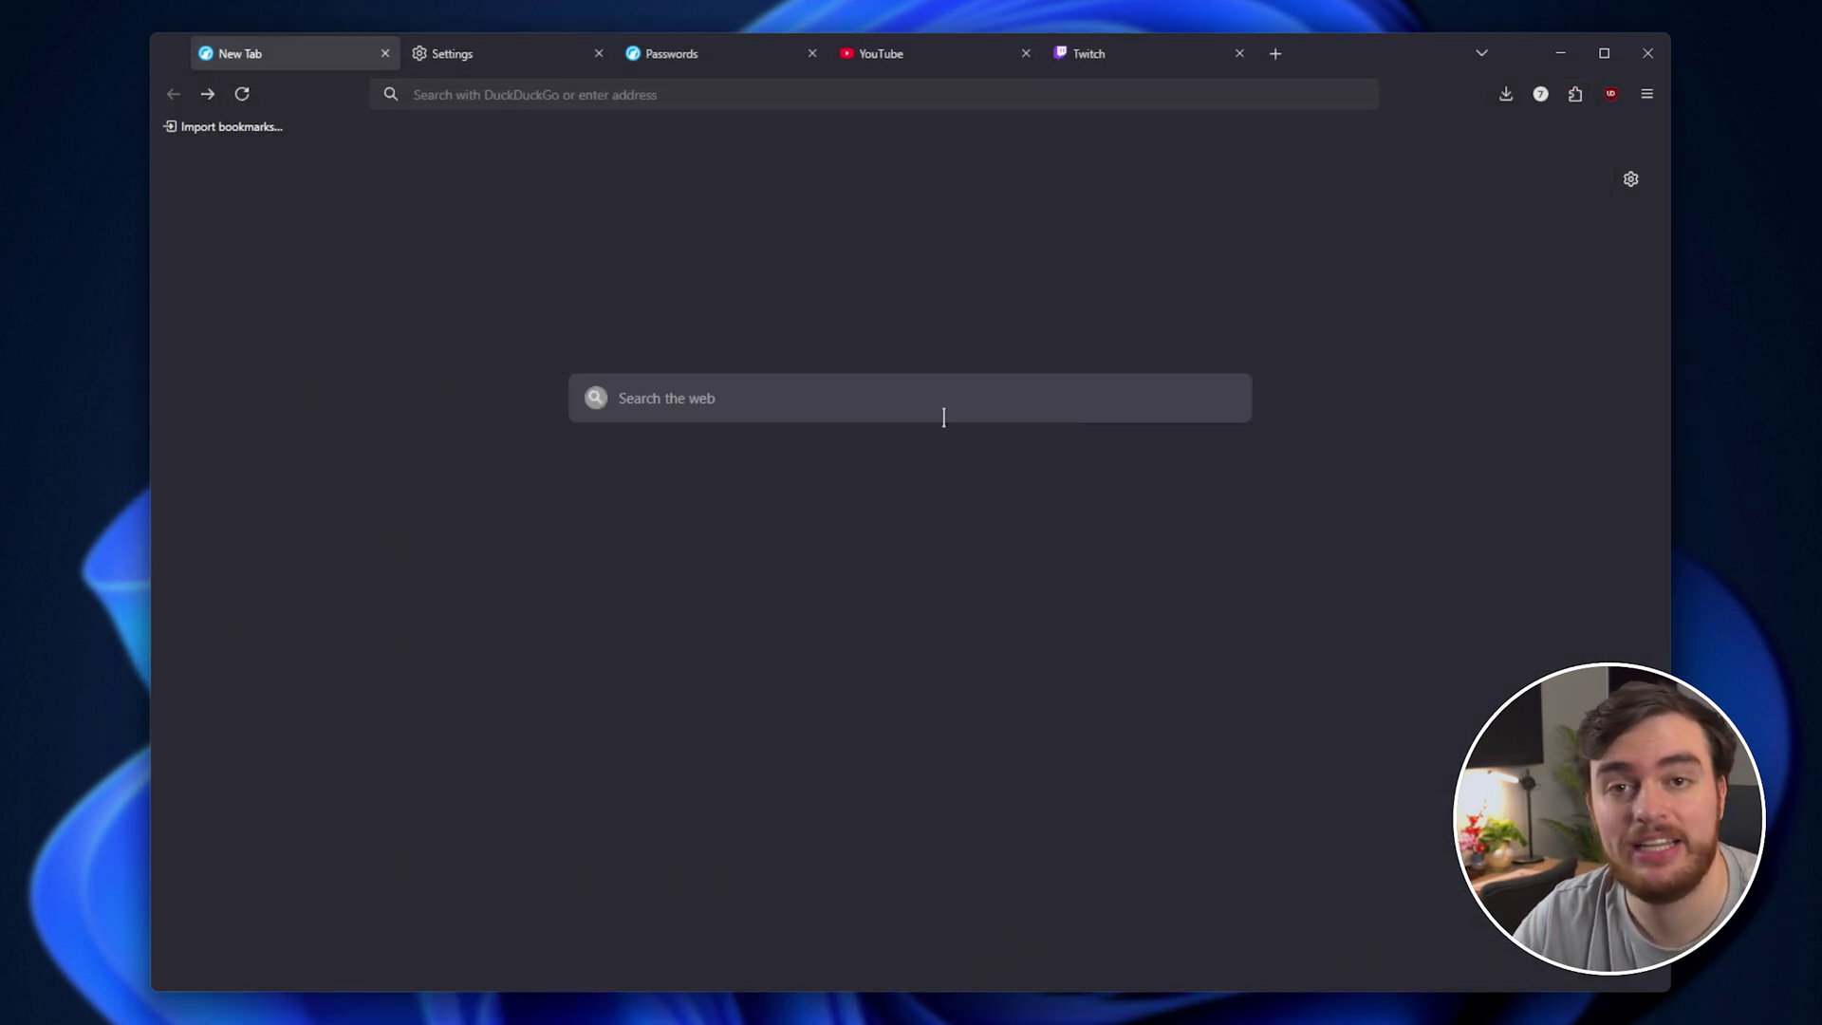
Load about:profiles and open the in-use default-default profile's root and local folders.
click(814, 97)
text(about:profiles)
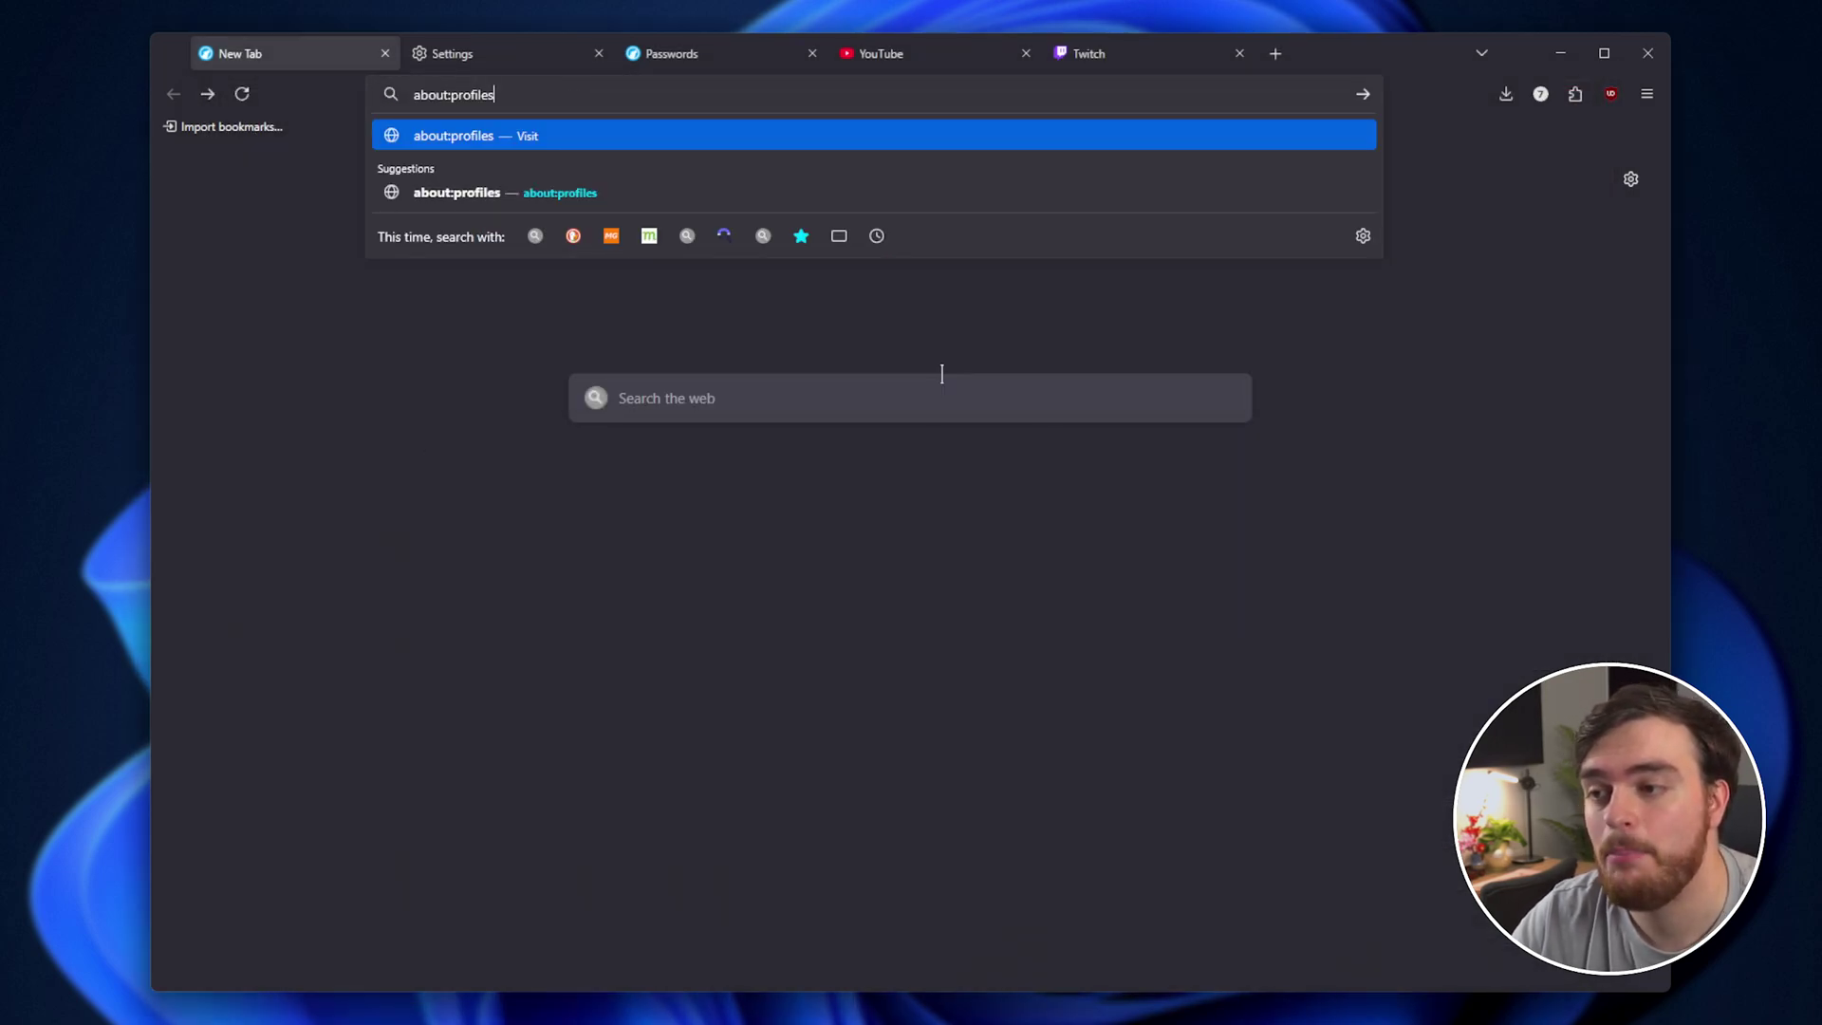
key(Return)
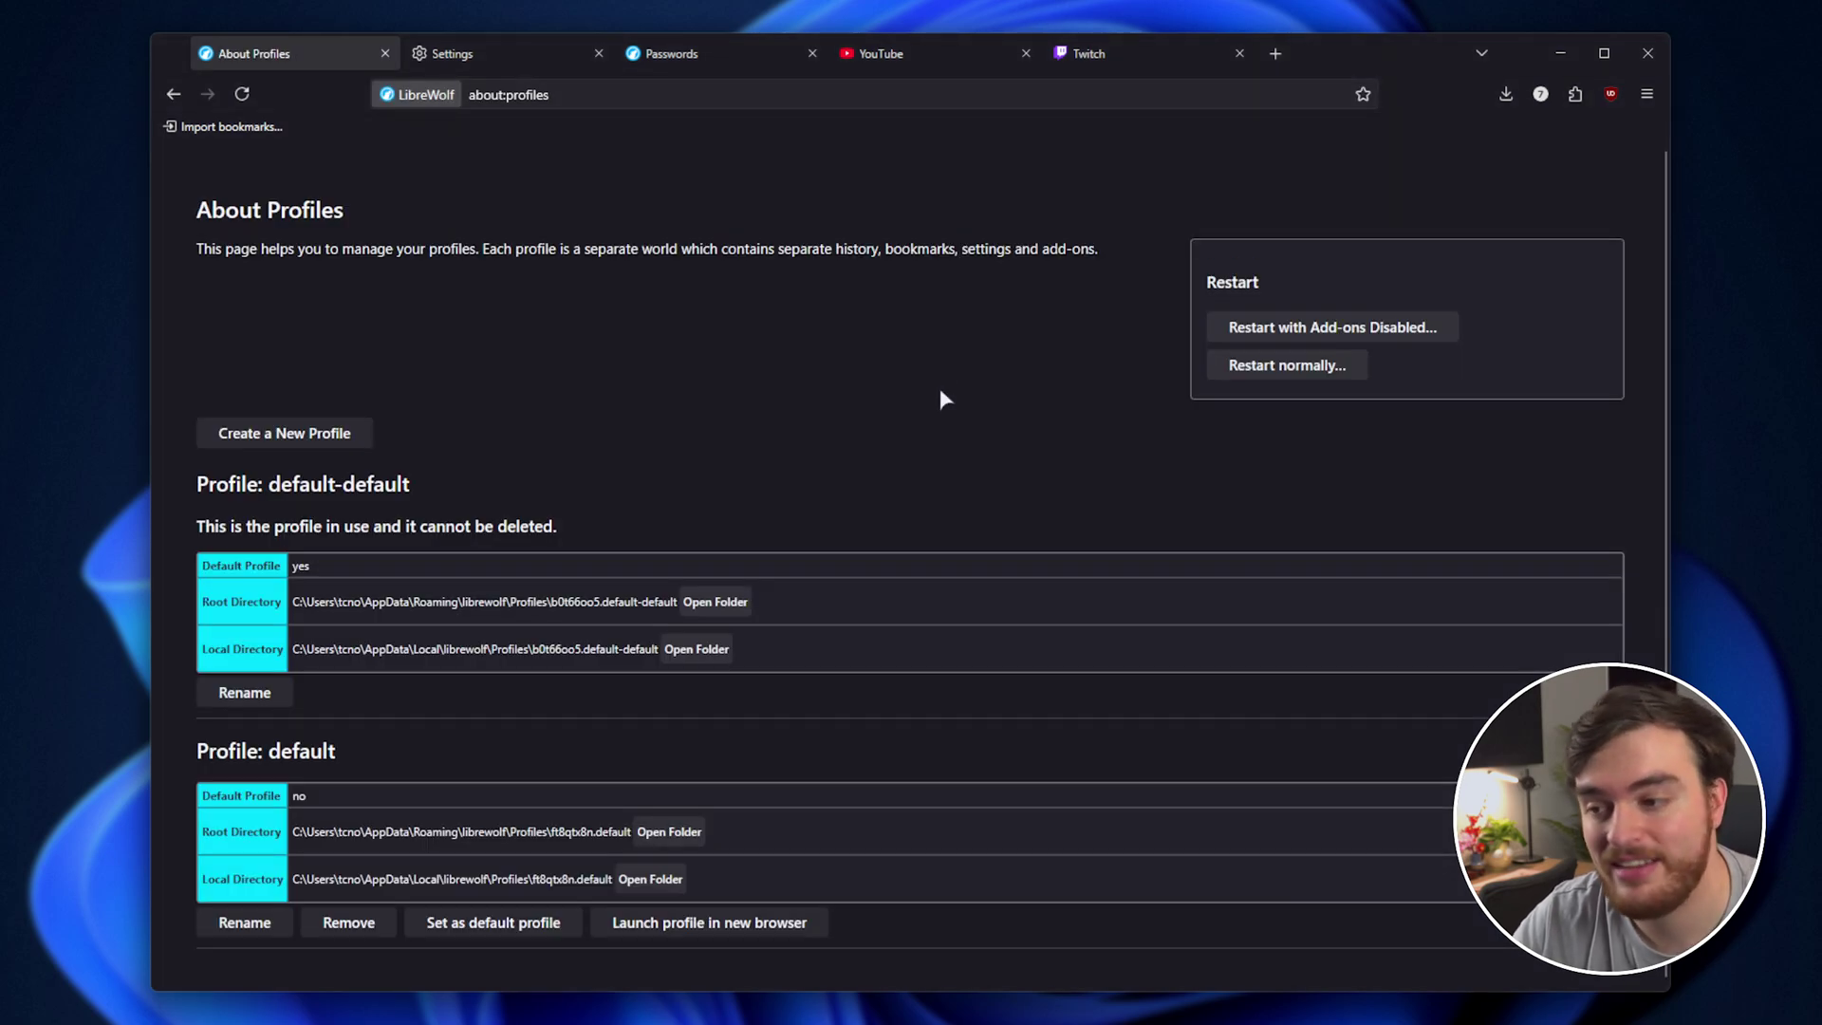
drag(590, 530, 185, 527)
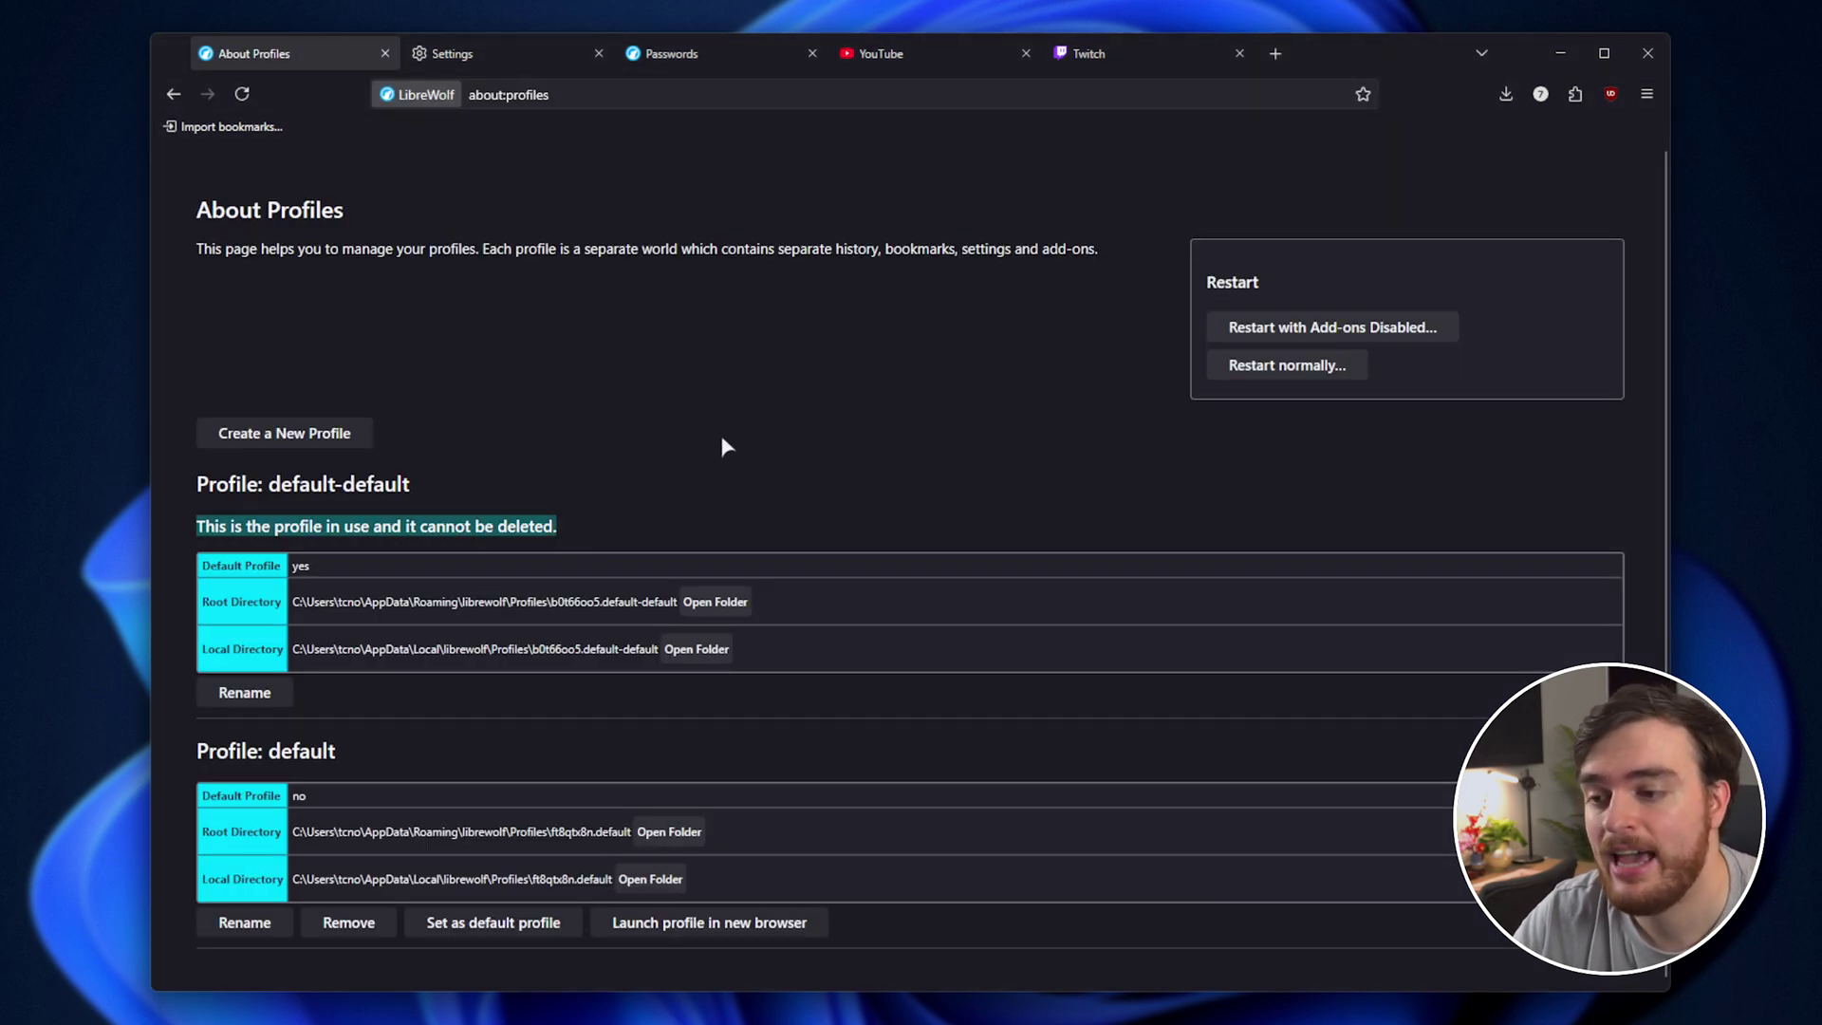
click(712, 603)
click(697, 649)
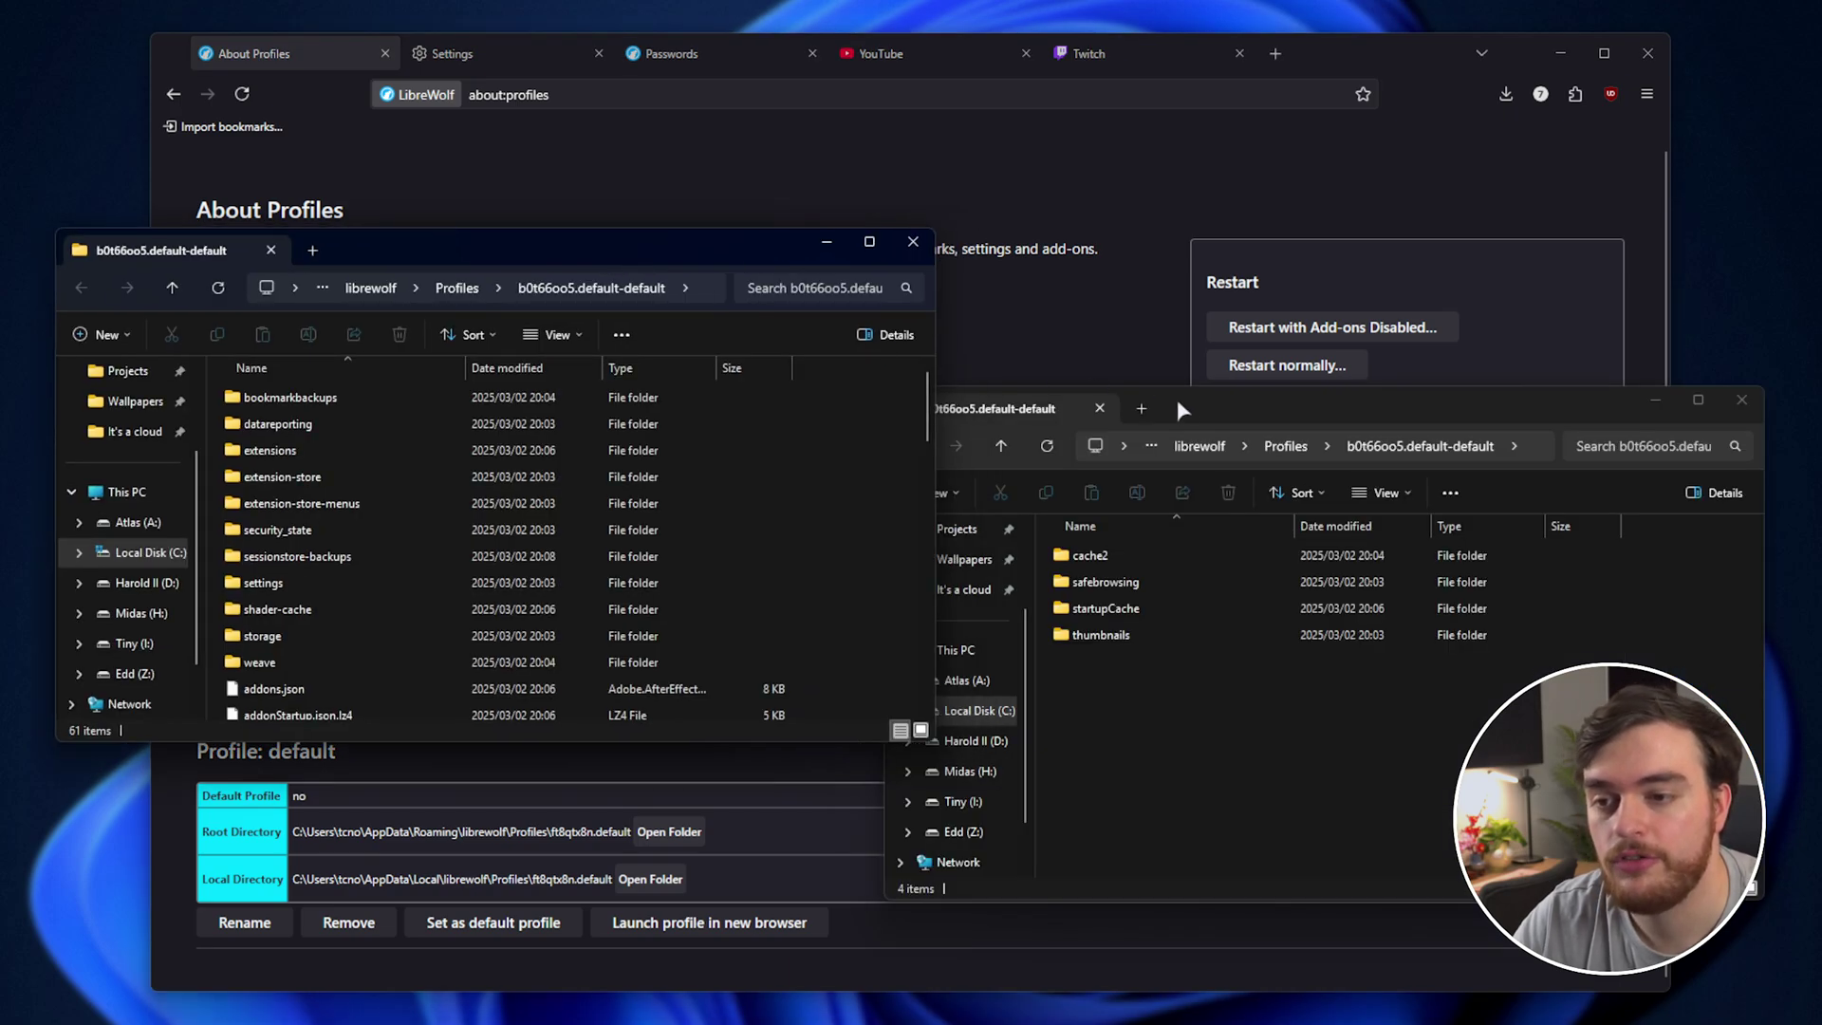
Close LibreWolf and tile the LibreWolf root and local folder windows at the bottom.
drag(1176, 398, 1232, 232)
click(1332, 169)
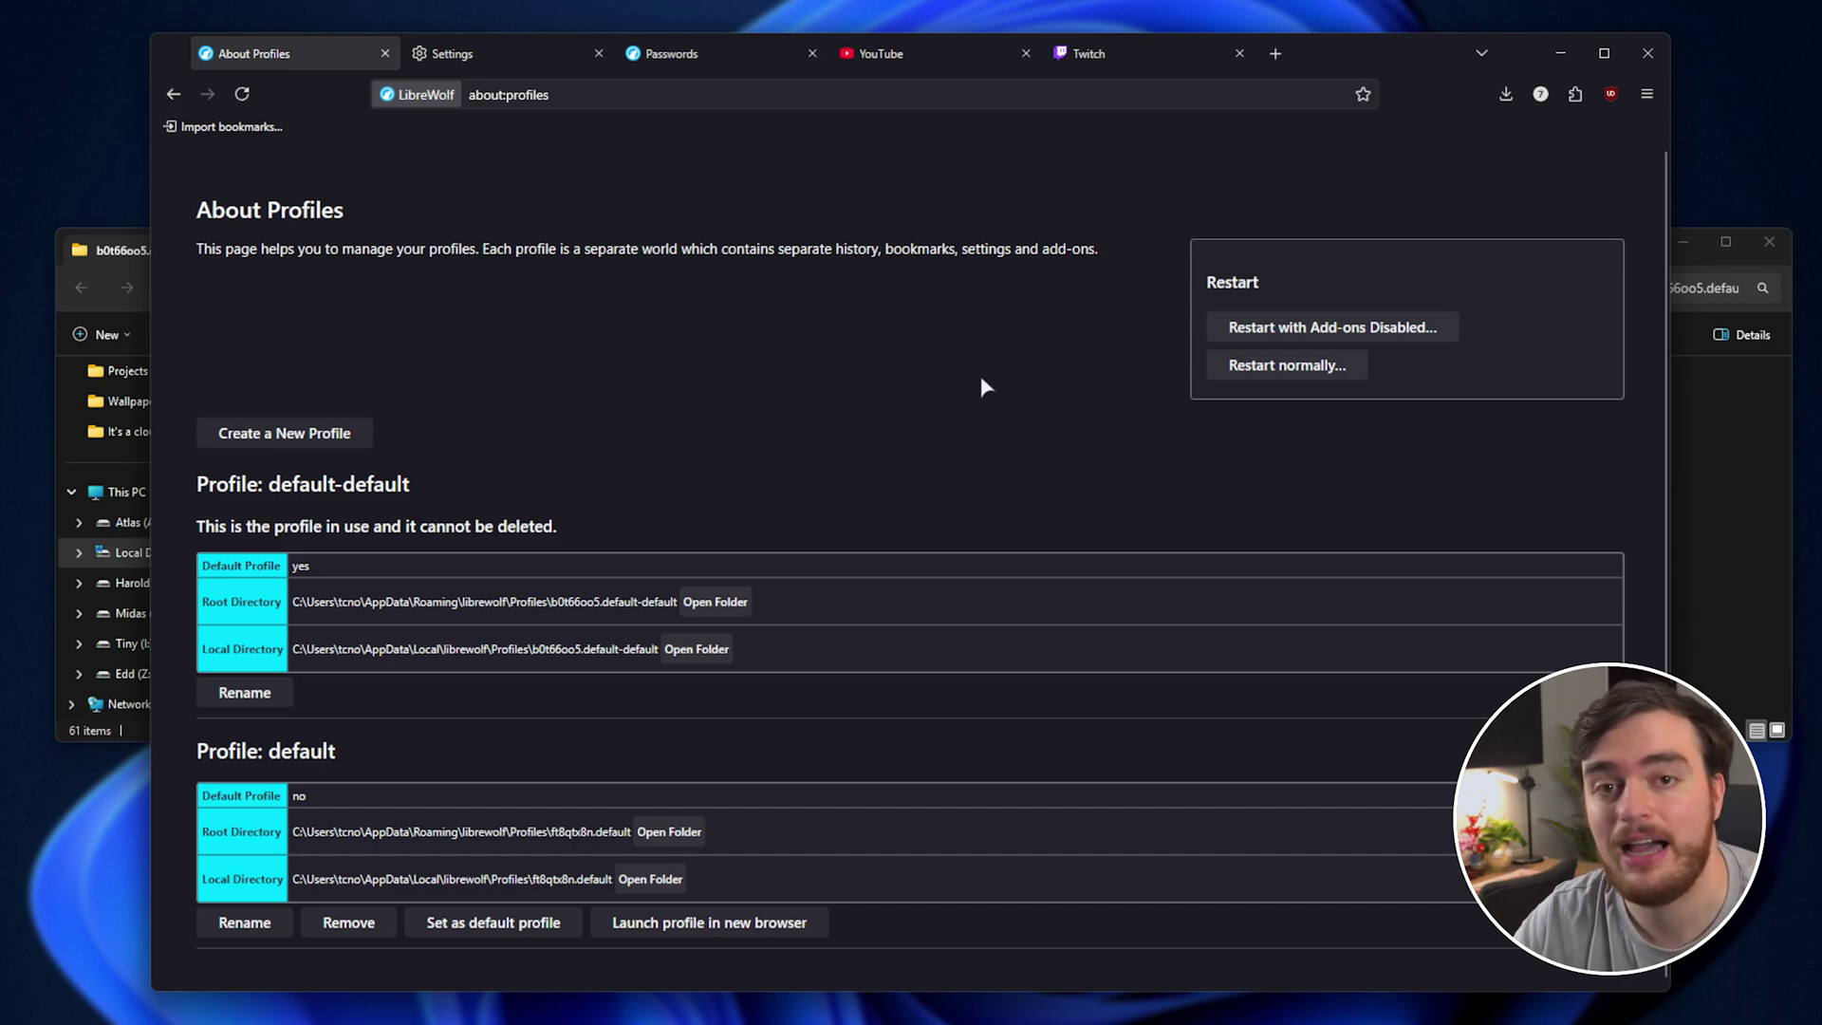
click(1647, 53)
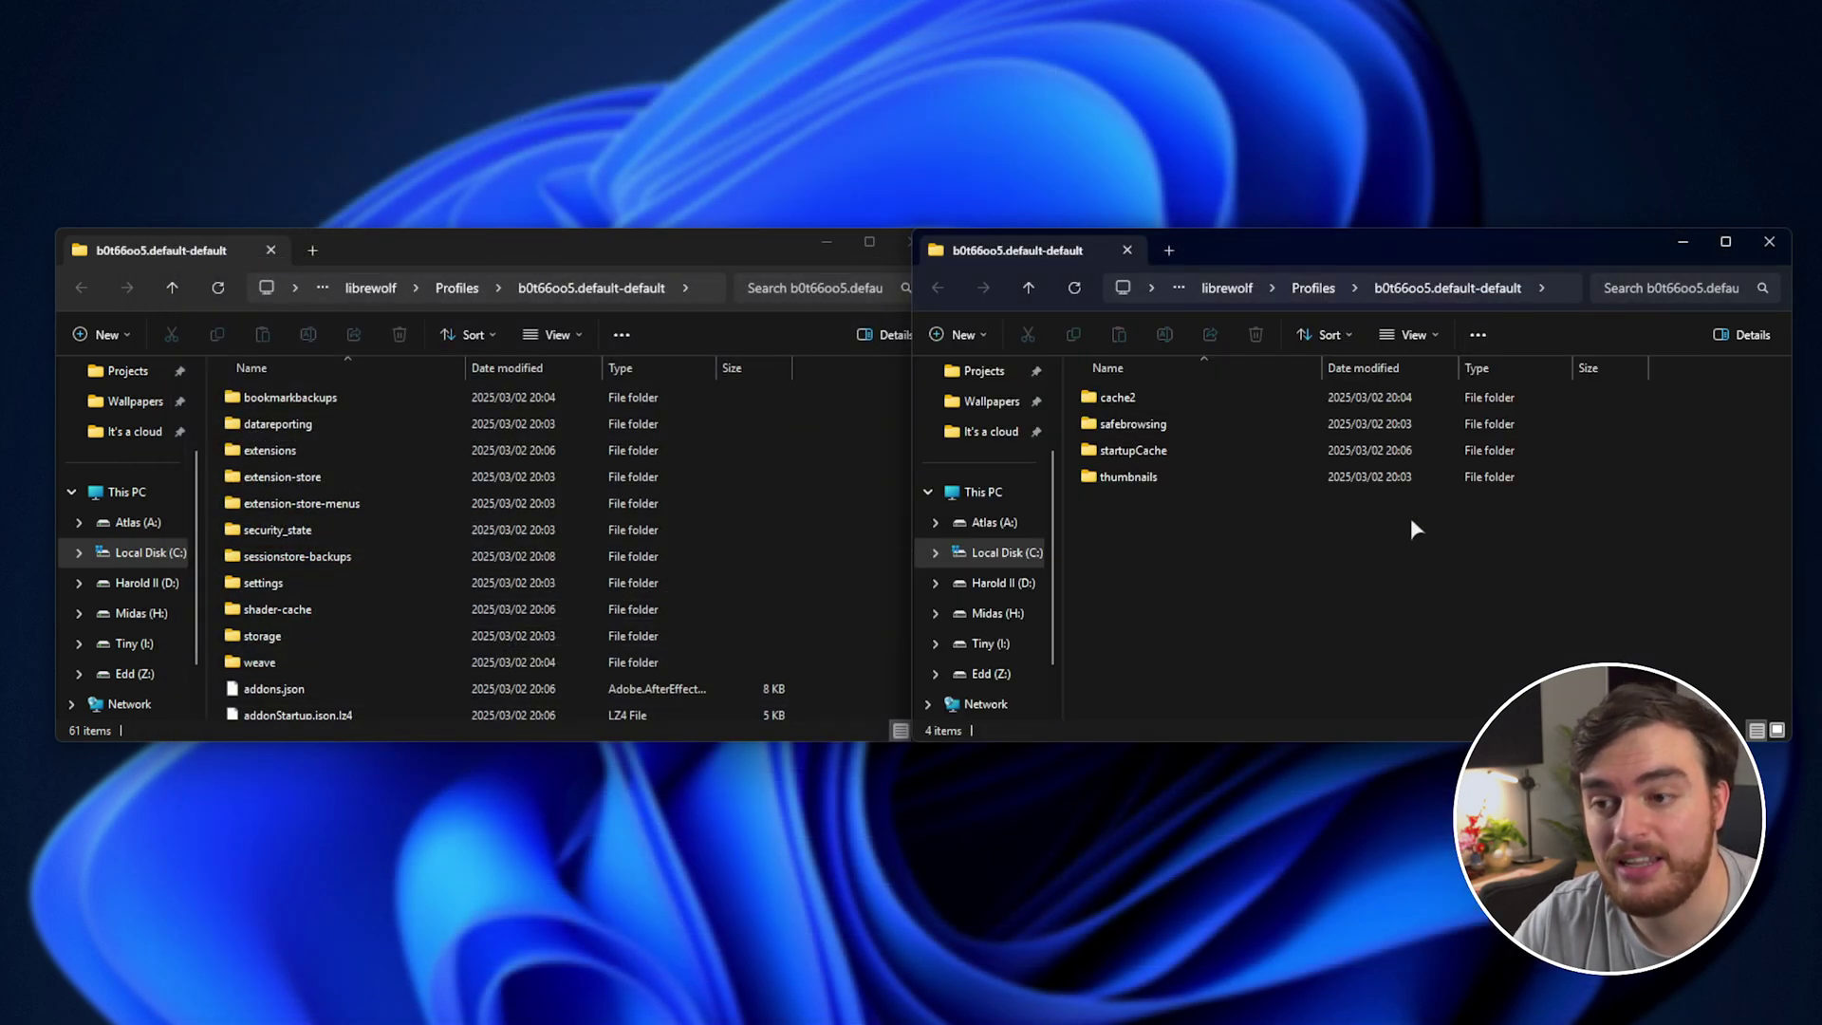
click(1228, 289)
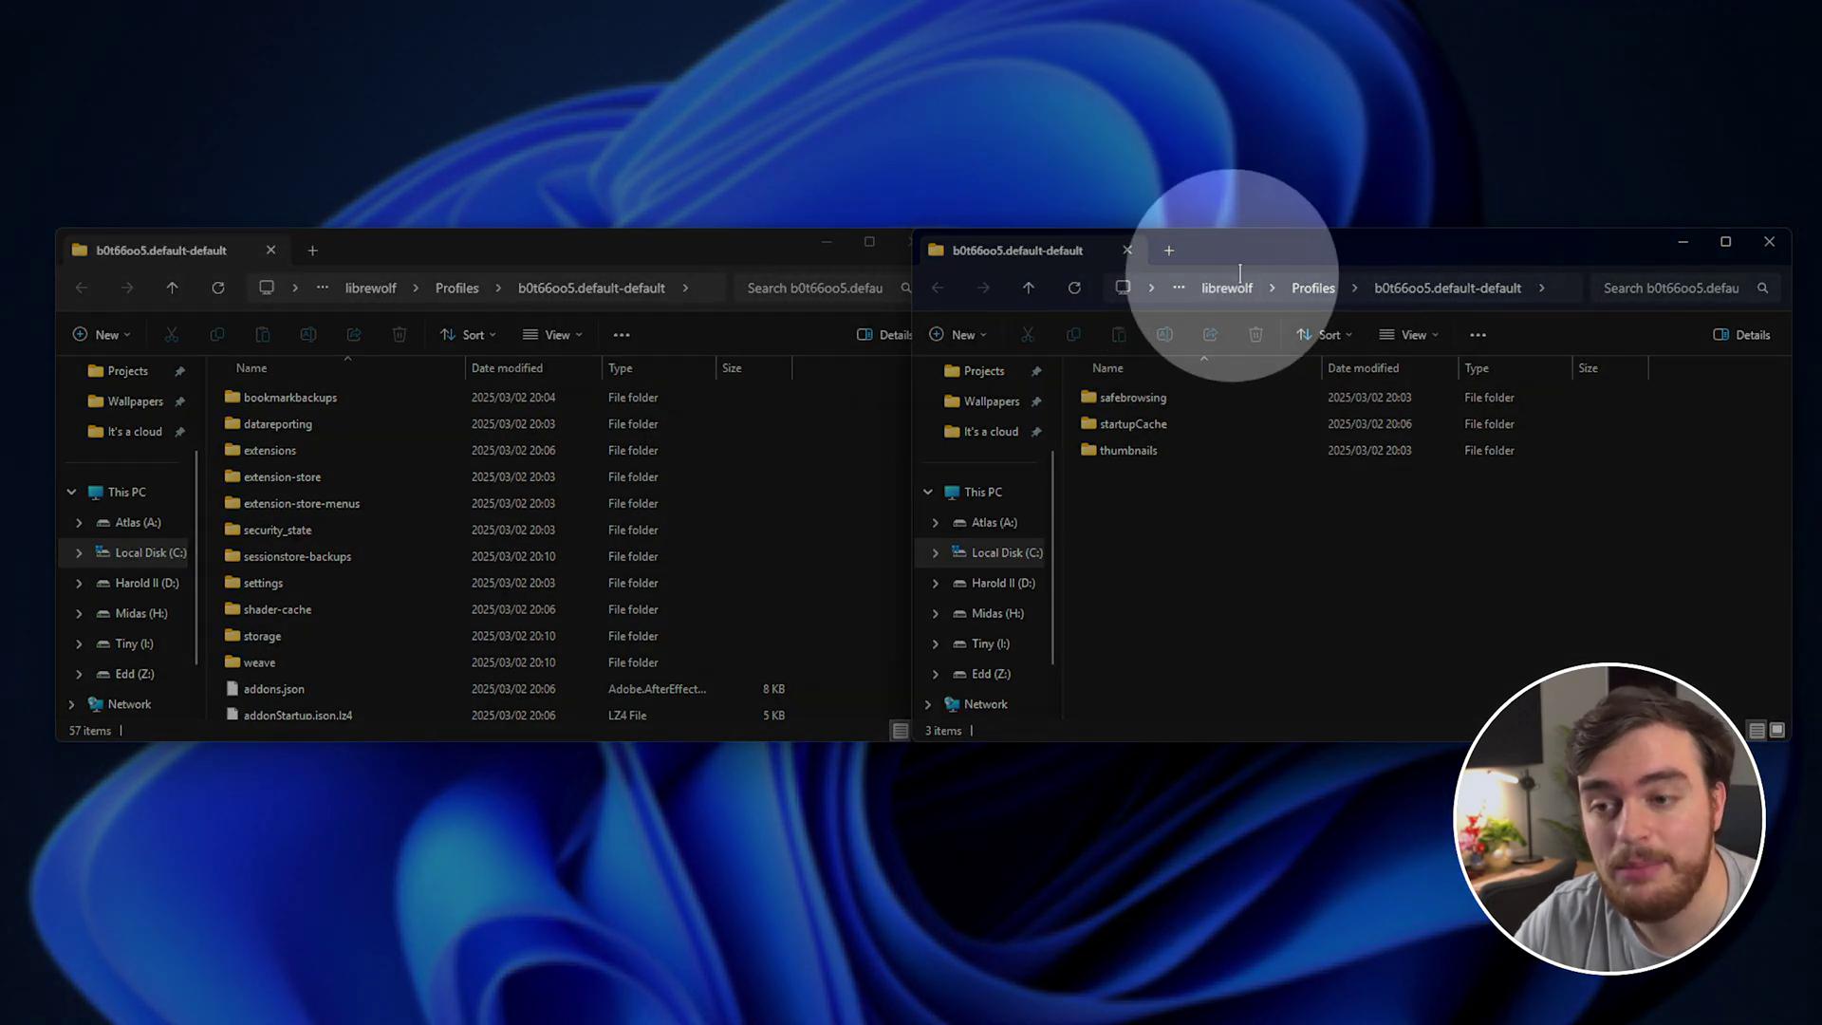
drag(521, 253, 483, 588)
drag(1323, 247, 1301, 572)
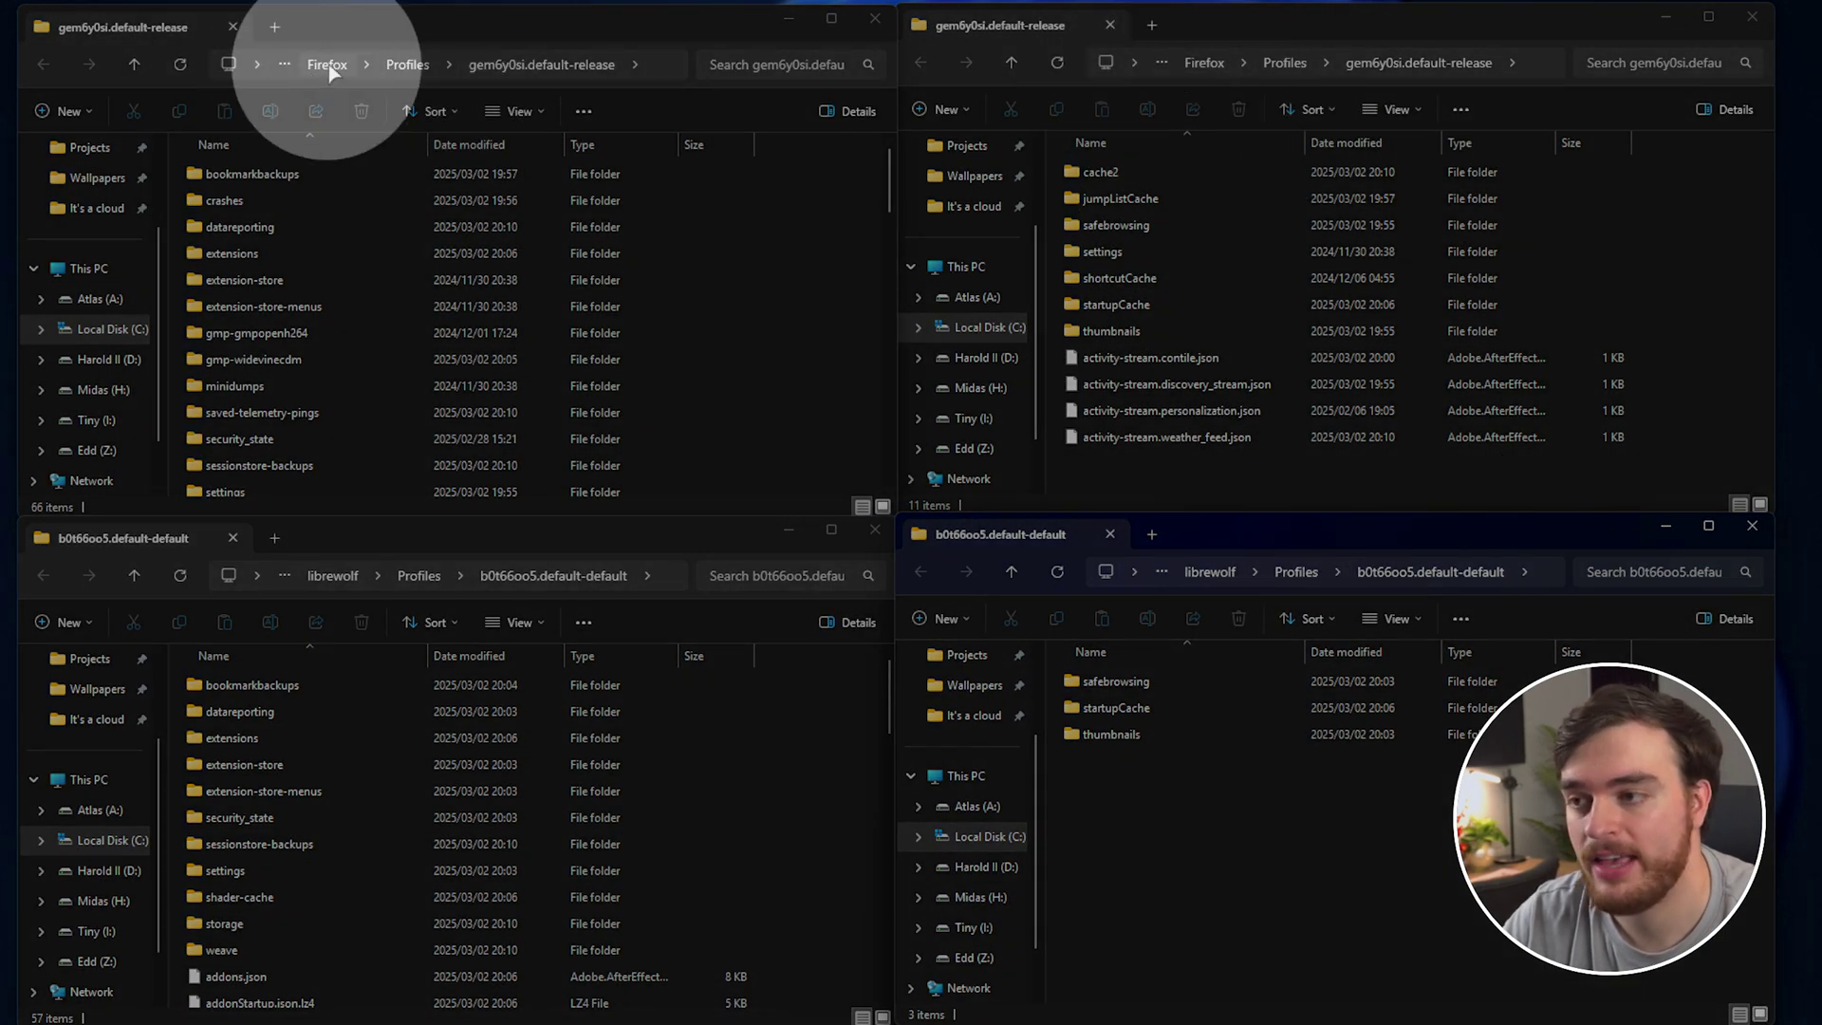
Go up to LibreWolf's Roaming and Local Profiles folders.
click(799, 425)
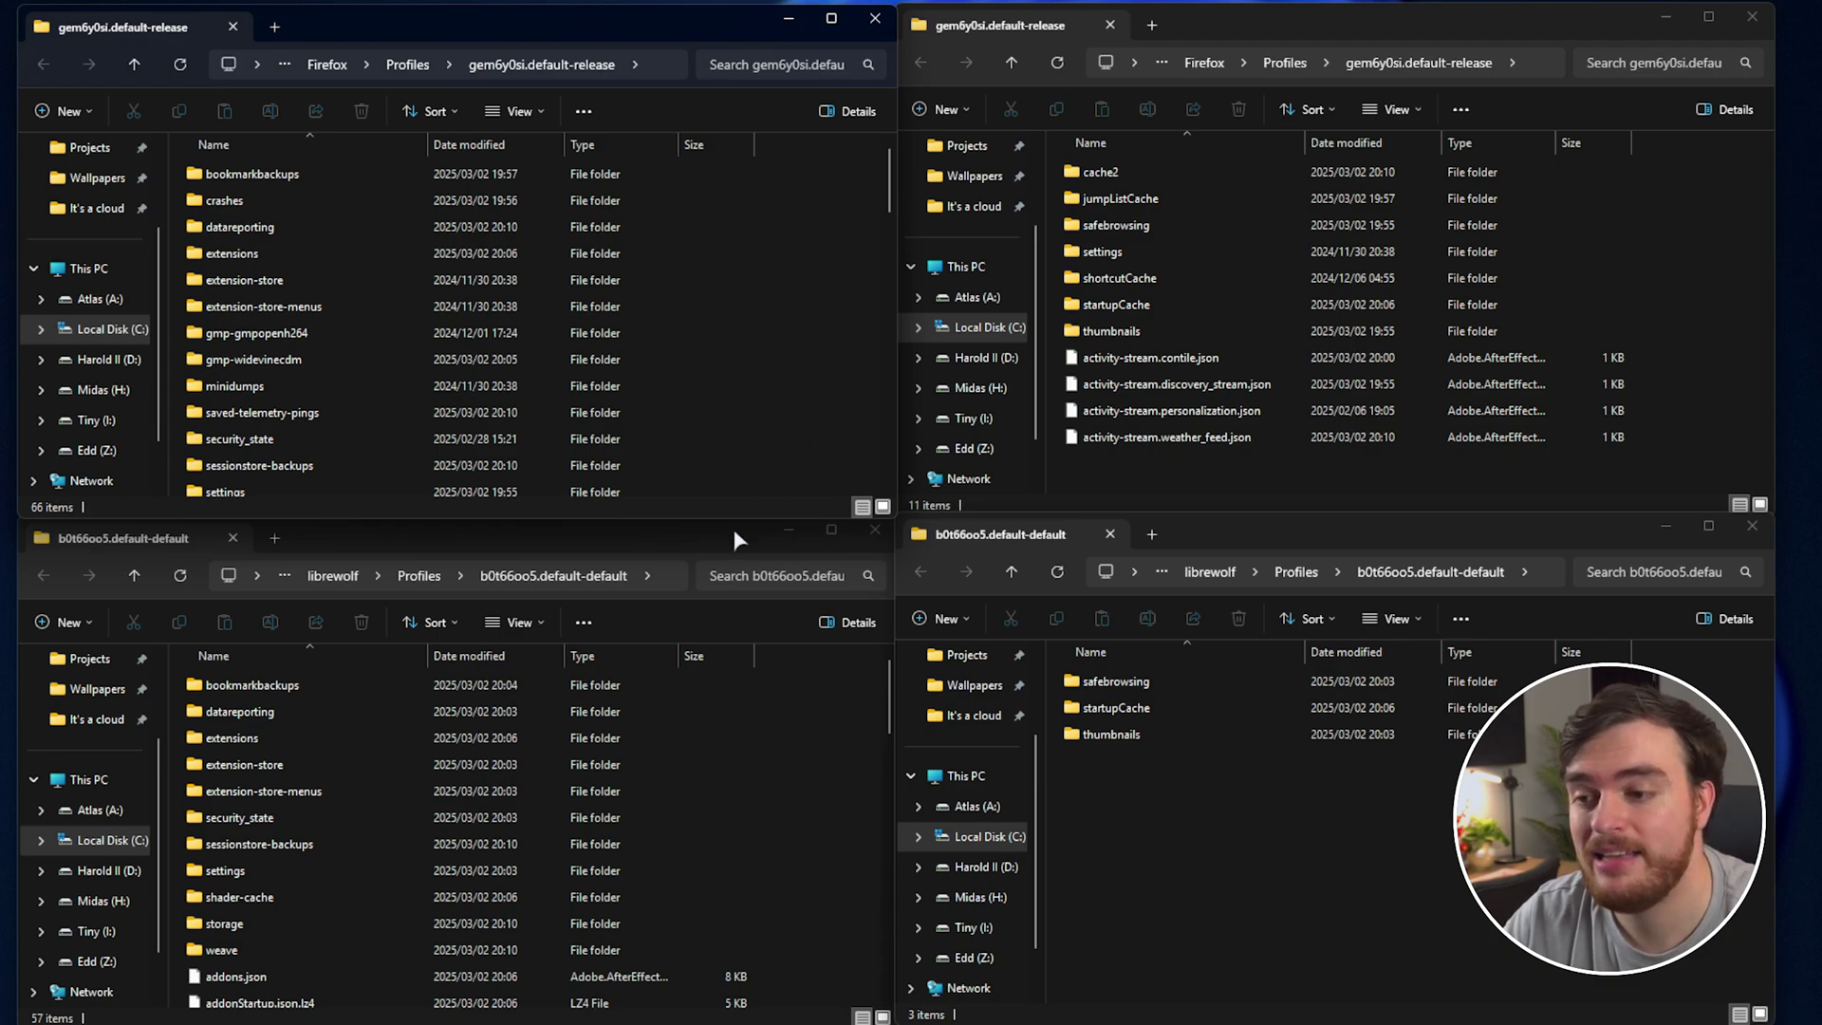
click(1278, 548)
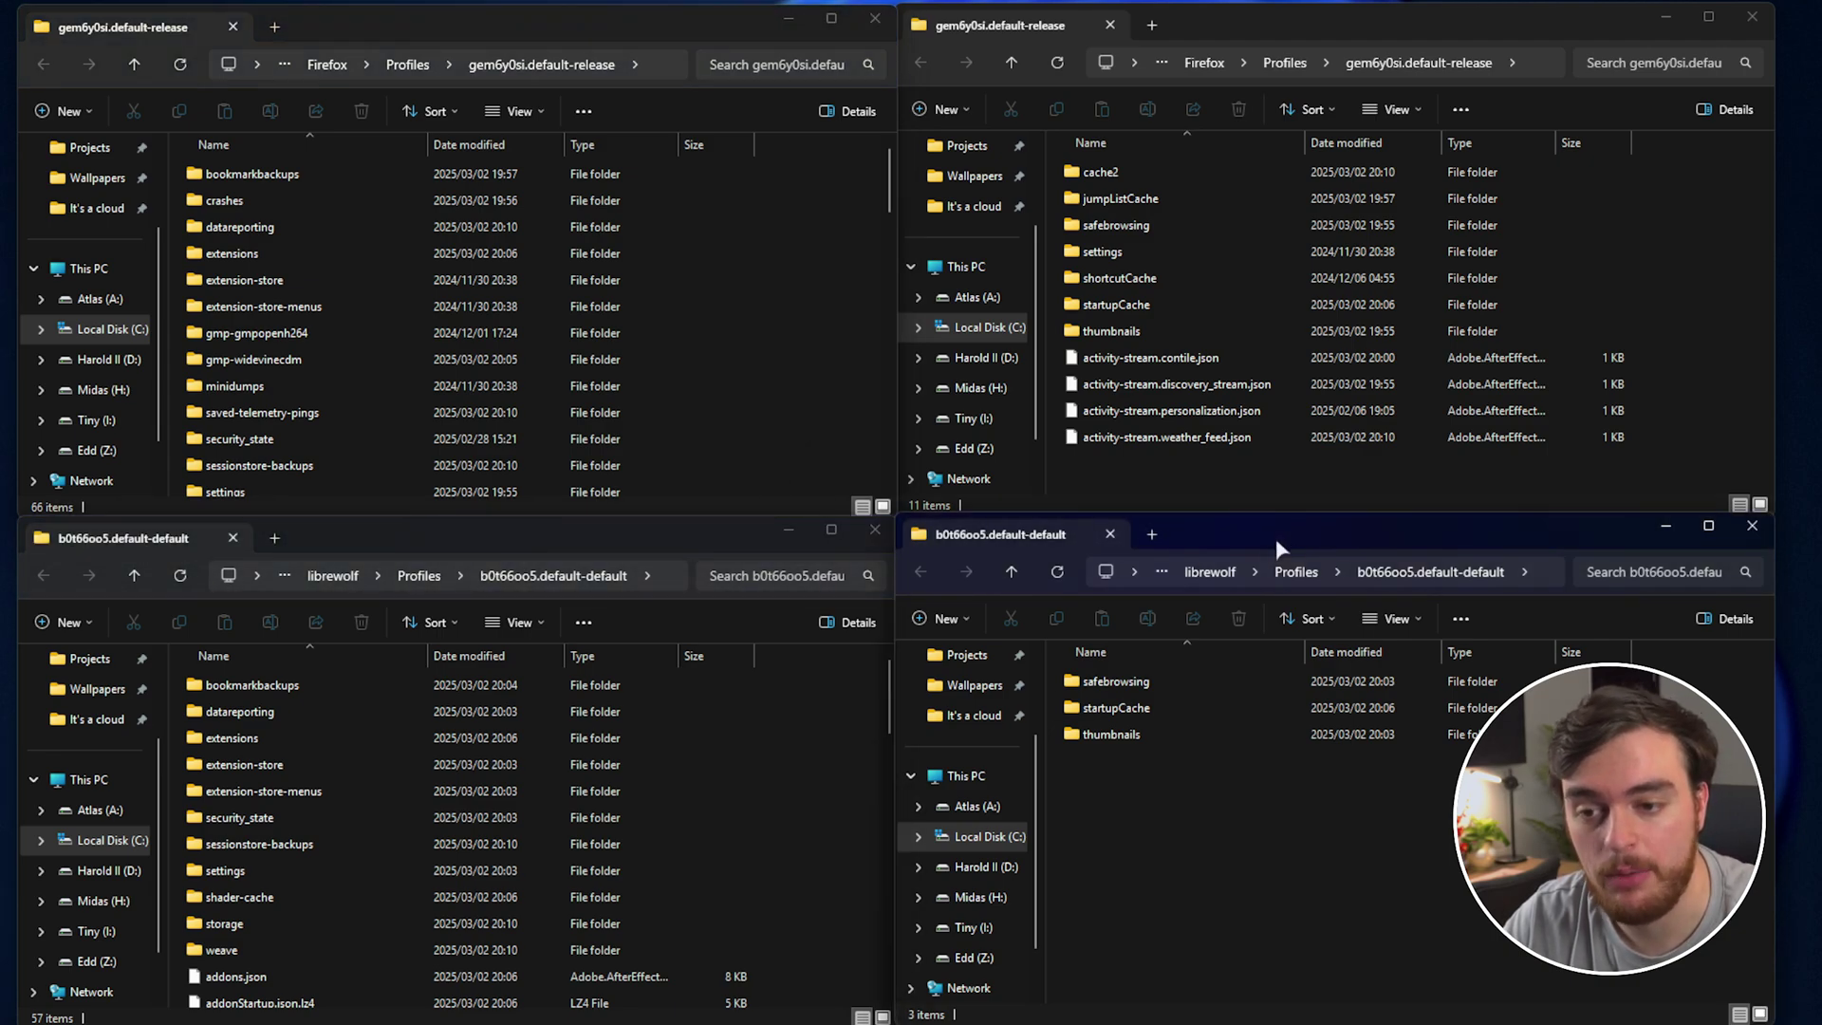
click(418, 575)
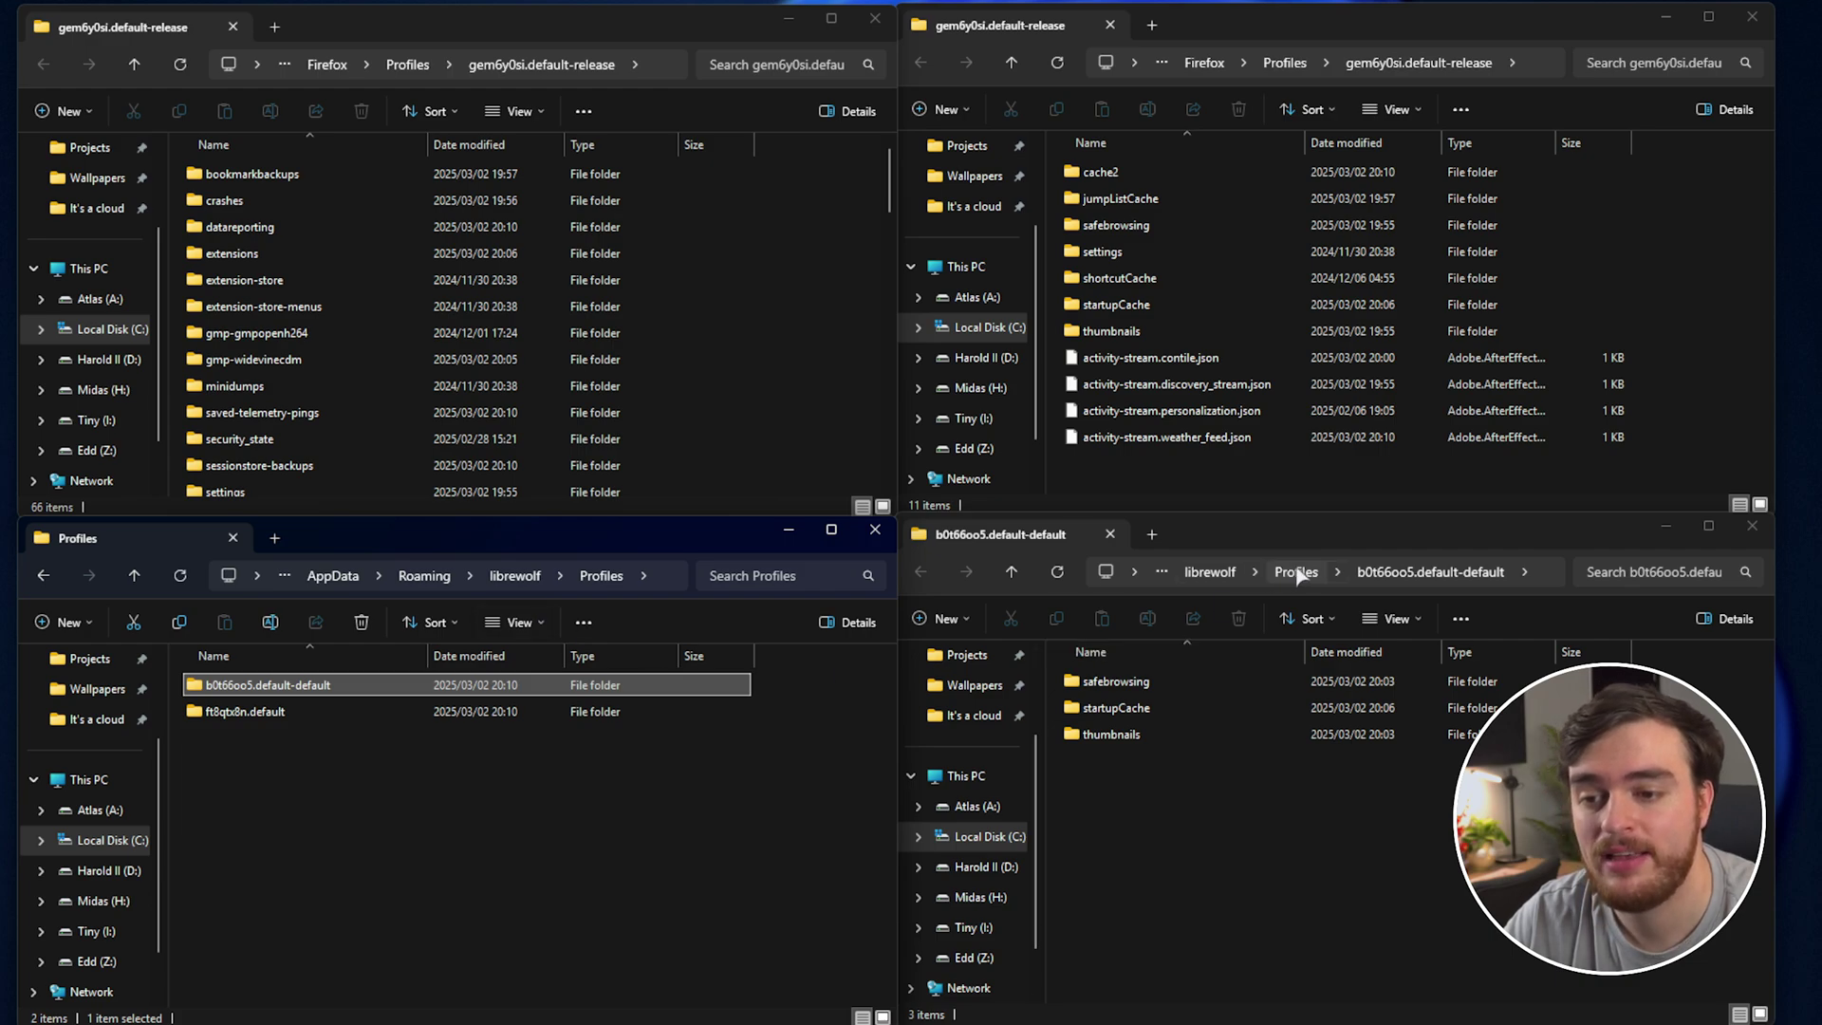
click(1295, 573)
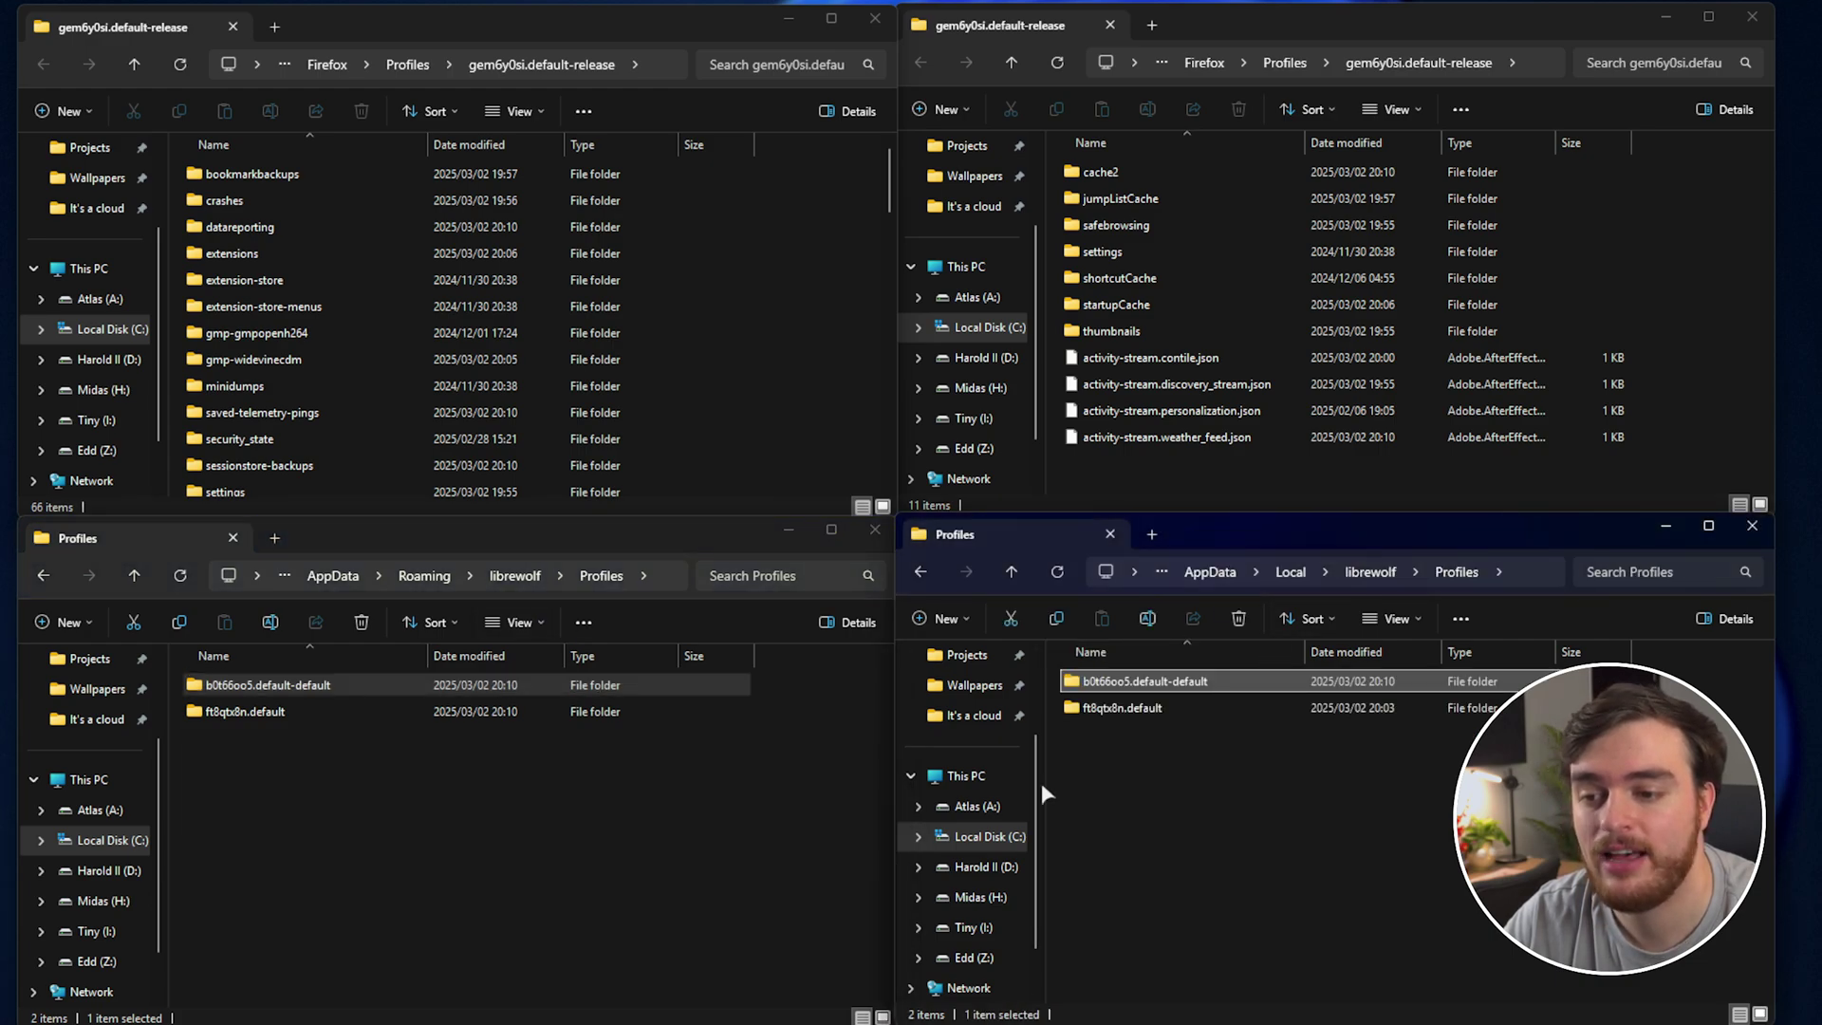
Rename the Roaming b0t66oo5.default-default folder to b0t66oo5.default-default-backup.
click(330, 685)
key(End)
text(-)
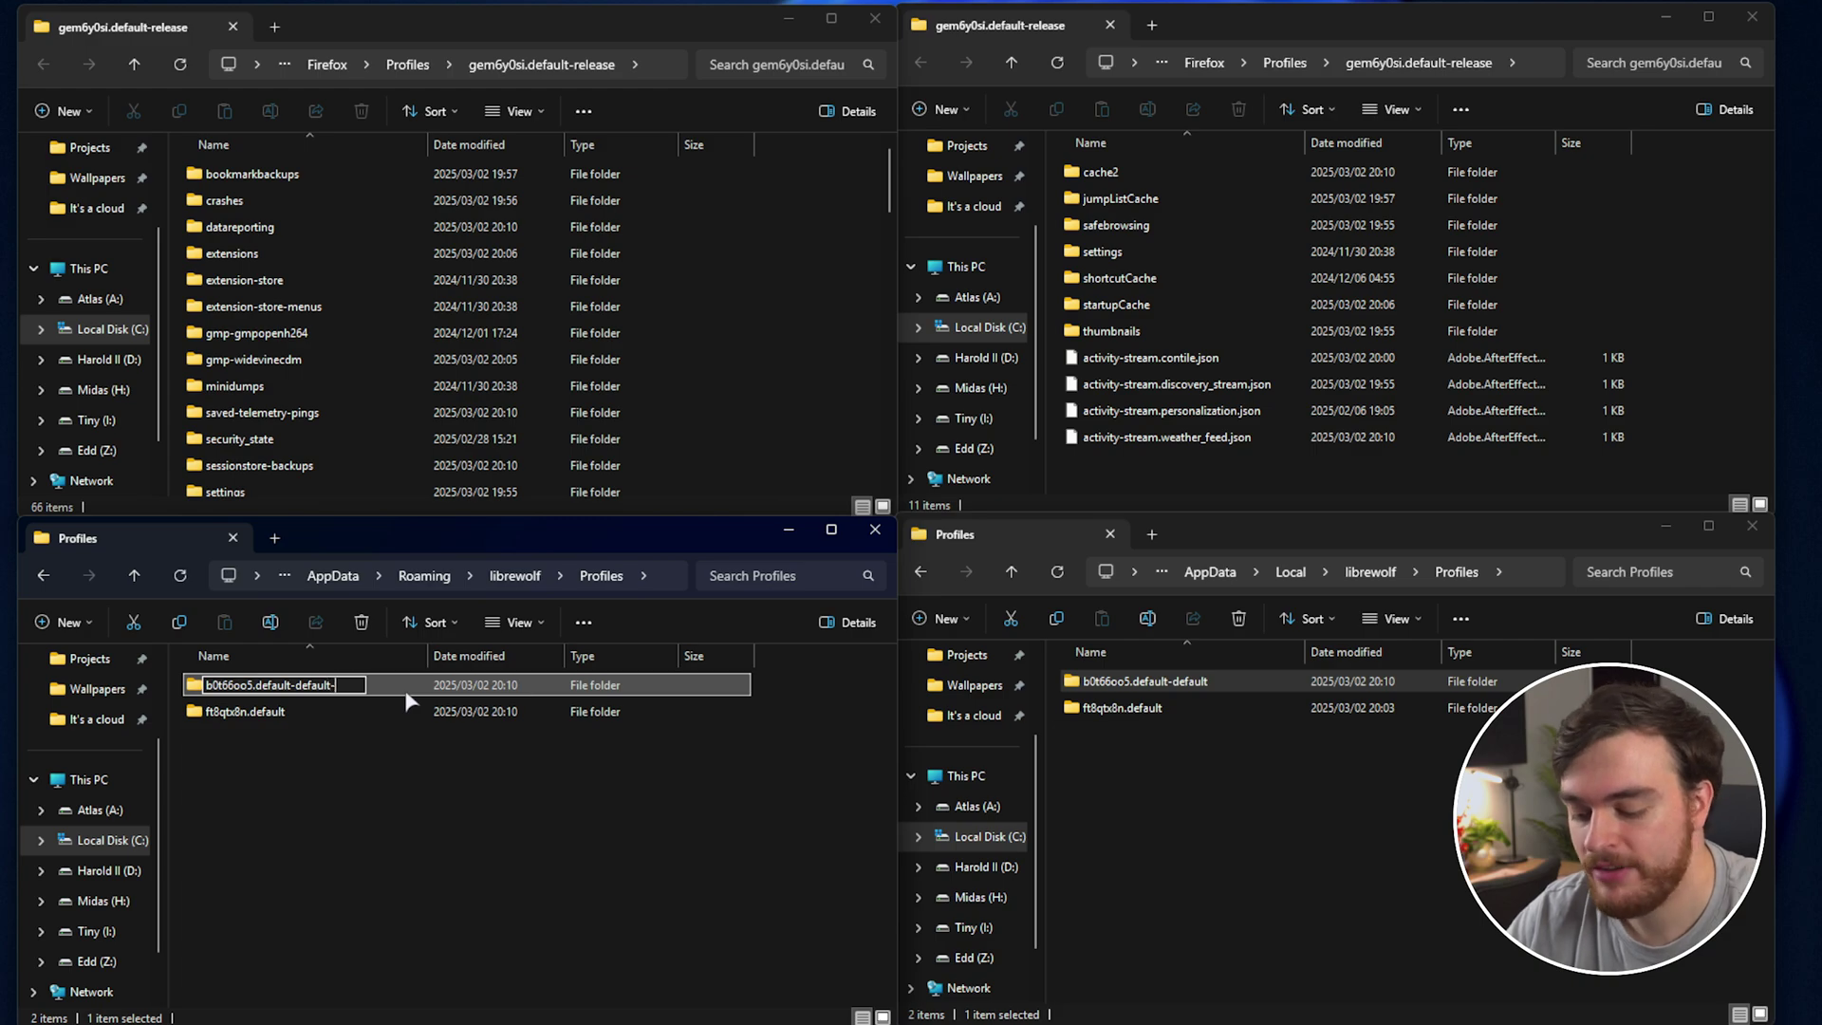
text(backup)
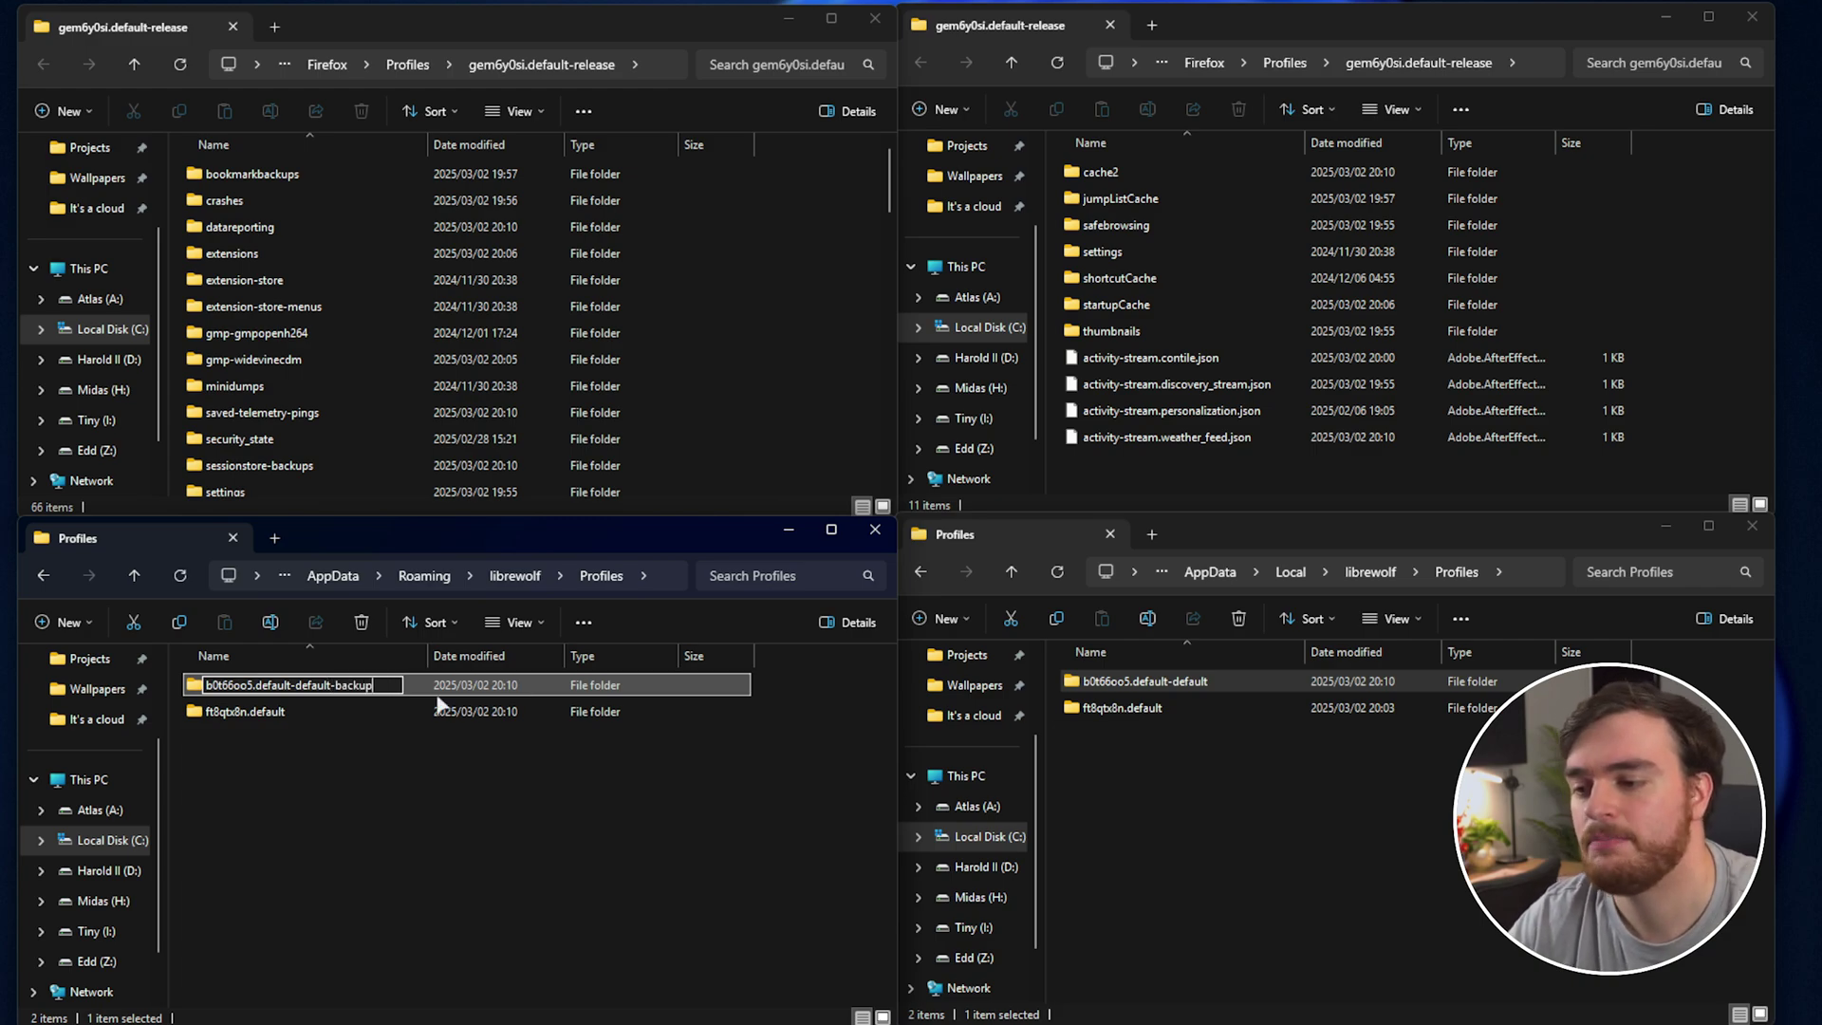
click(1229, 683)
Rename the Local b0t66oo5.default-default folder to b0t66oo5.default-default-backup.
click(1228, 684)
key(End)
text(-)
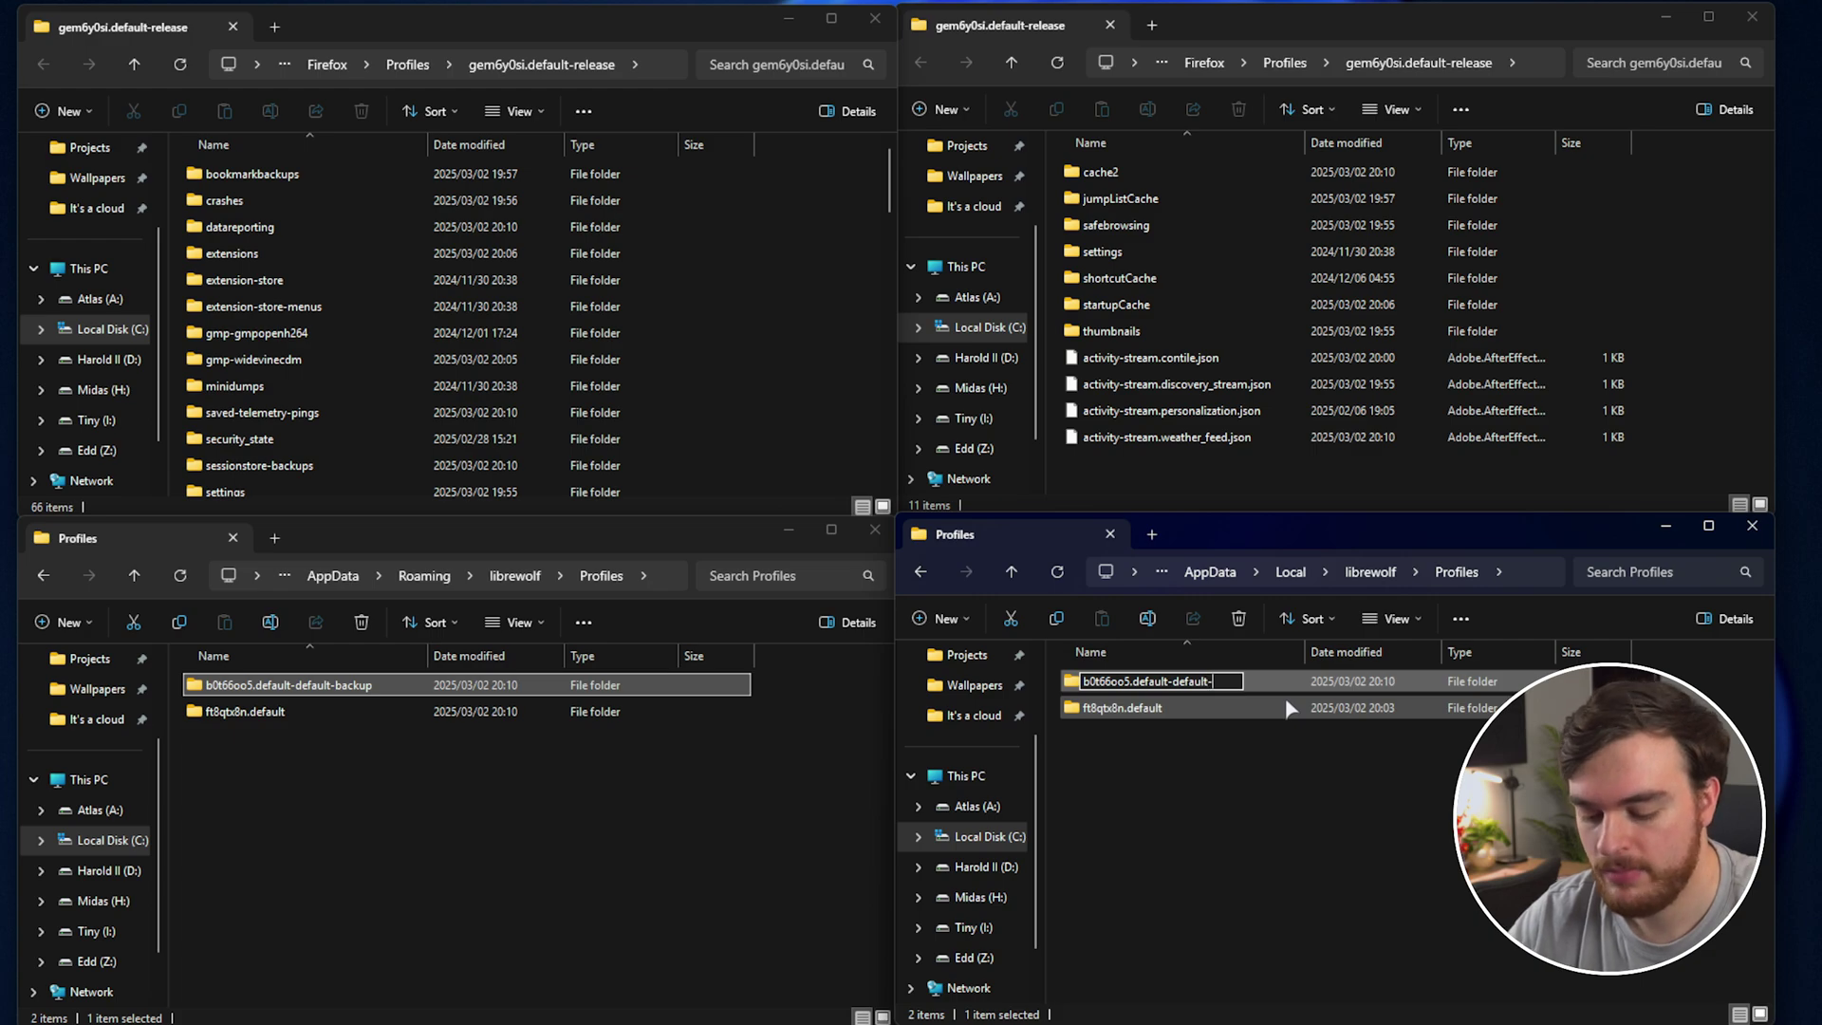
text(backup)
key(Return)
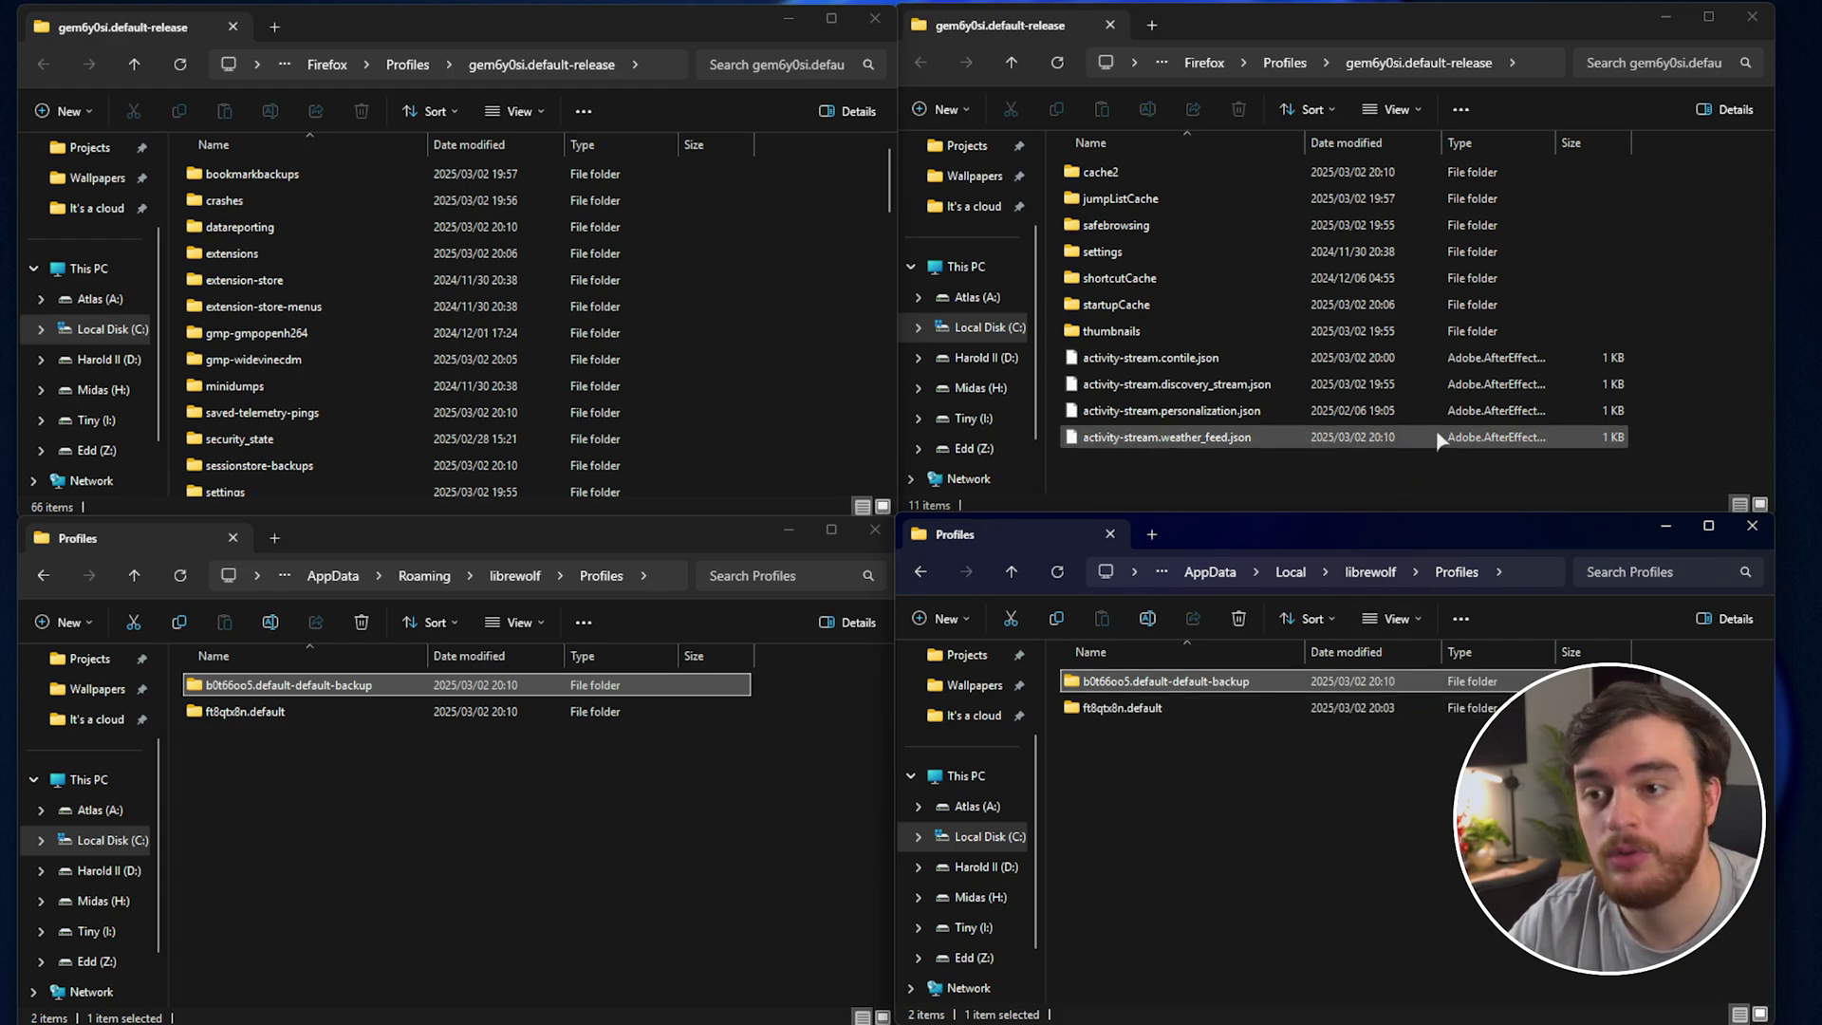
click(1302, 28)
click(739, 33)
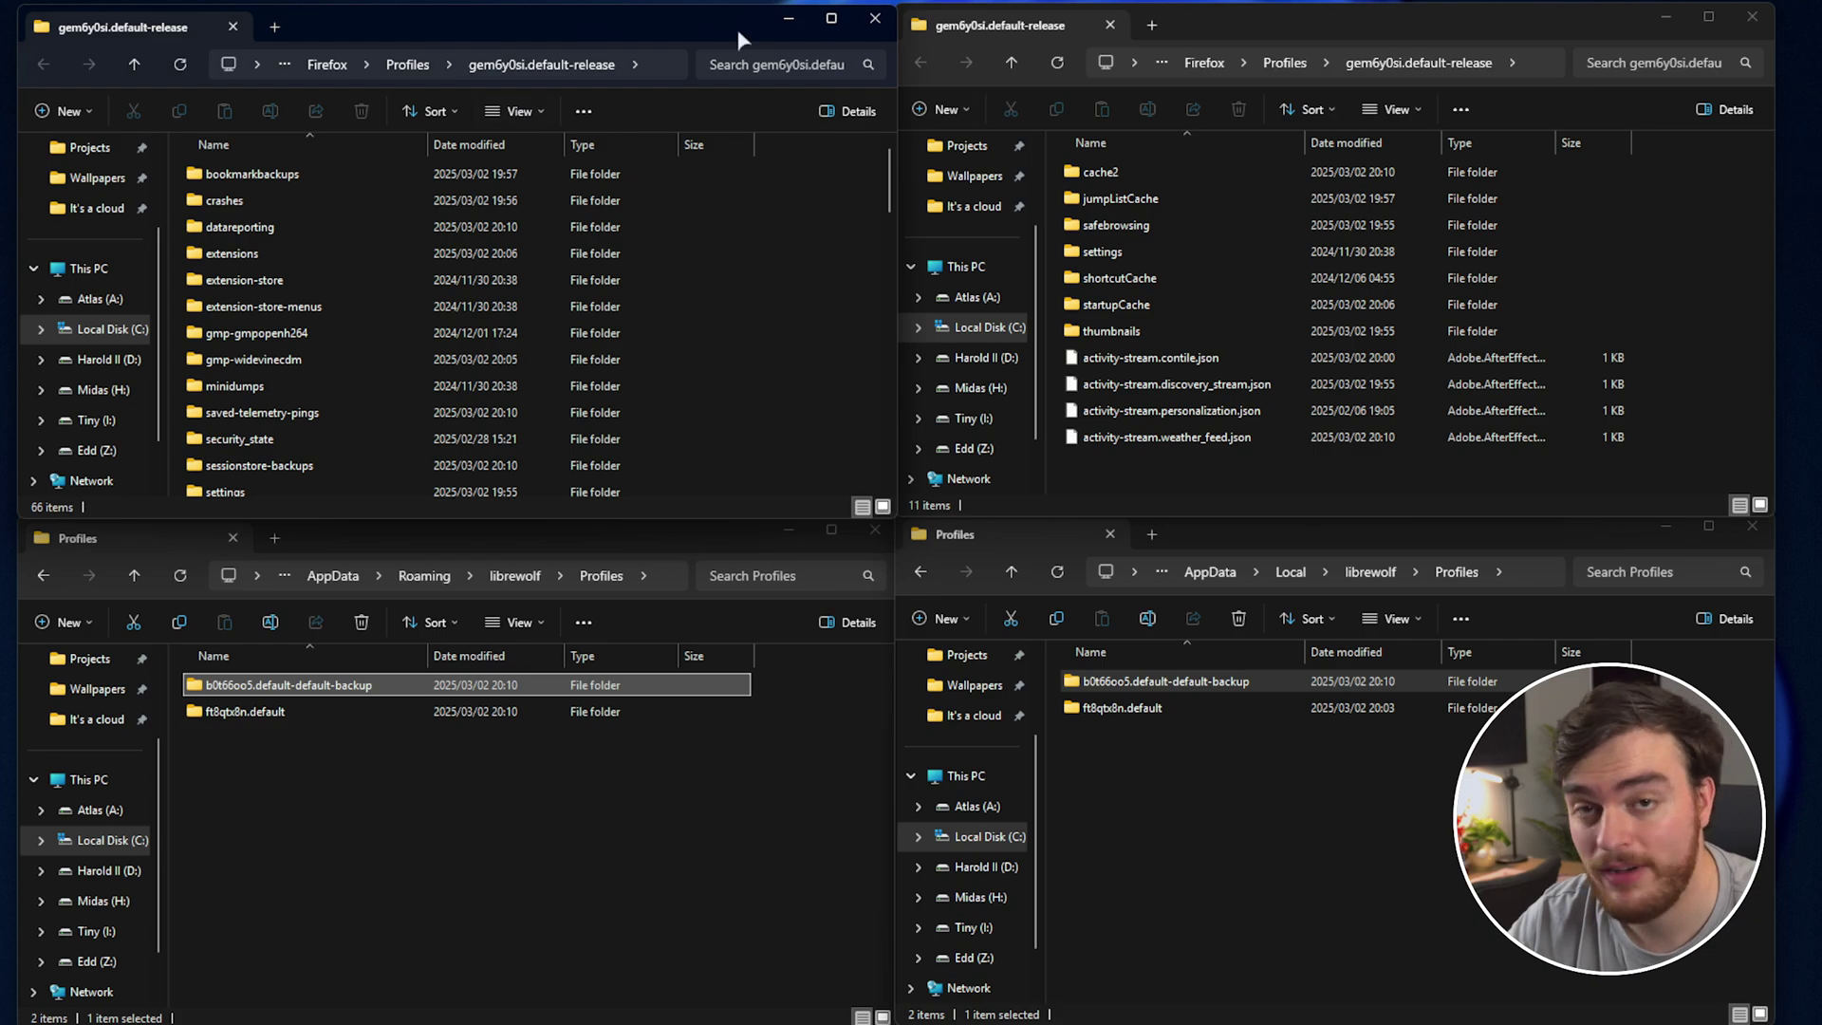
Copy gem6y0si.default-release from Firefox's Profiles and paste it into LibreWolf's Profiles folder.
click(408, 65)
click(1285, 63)
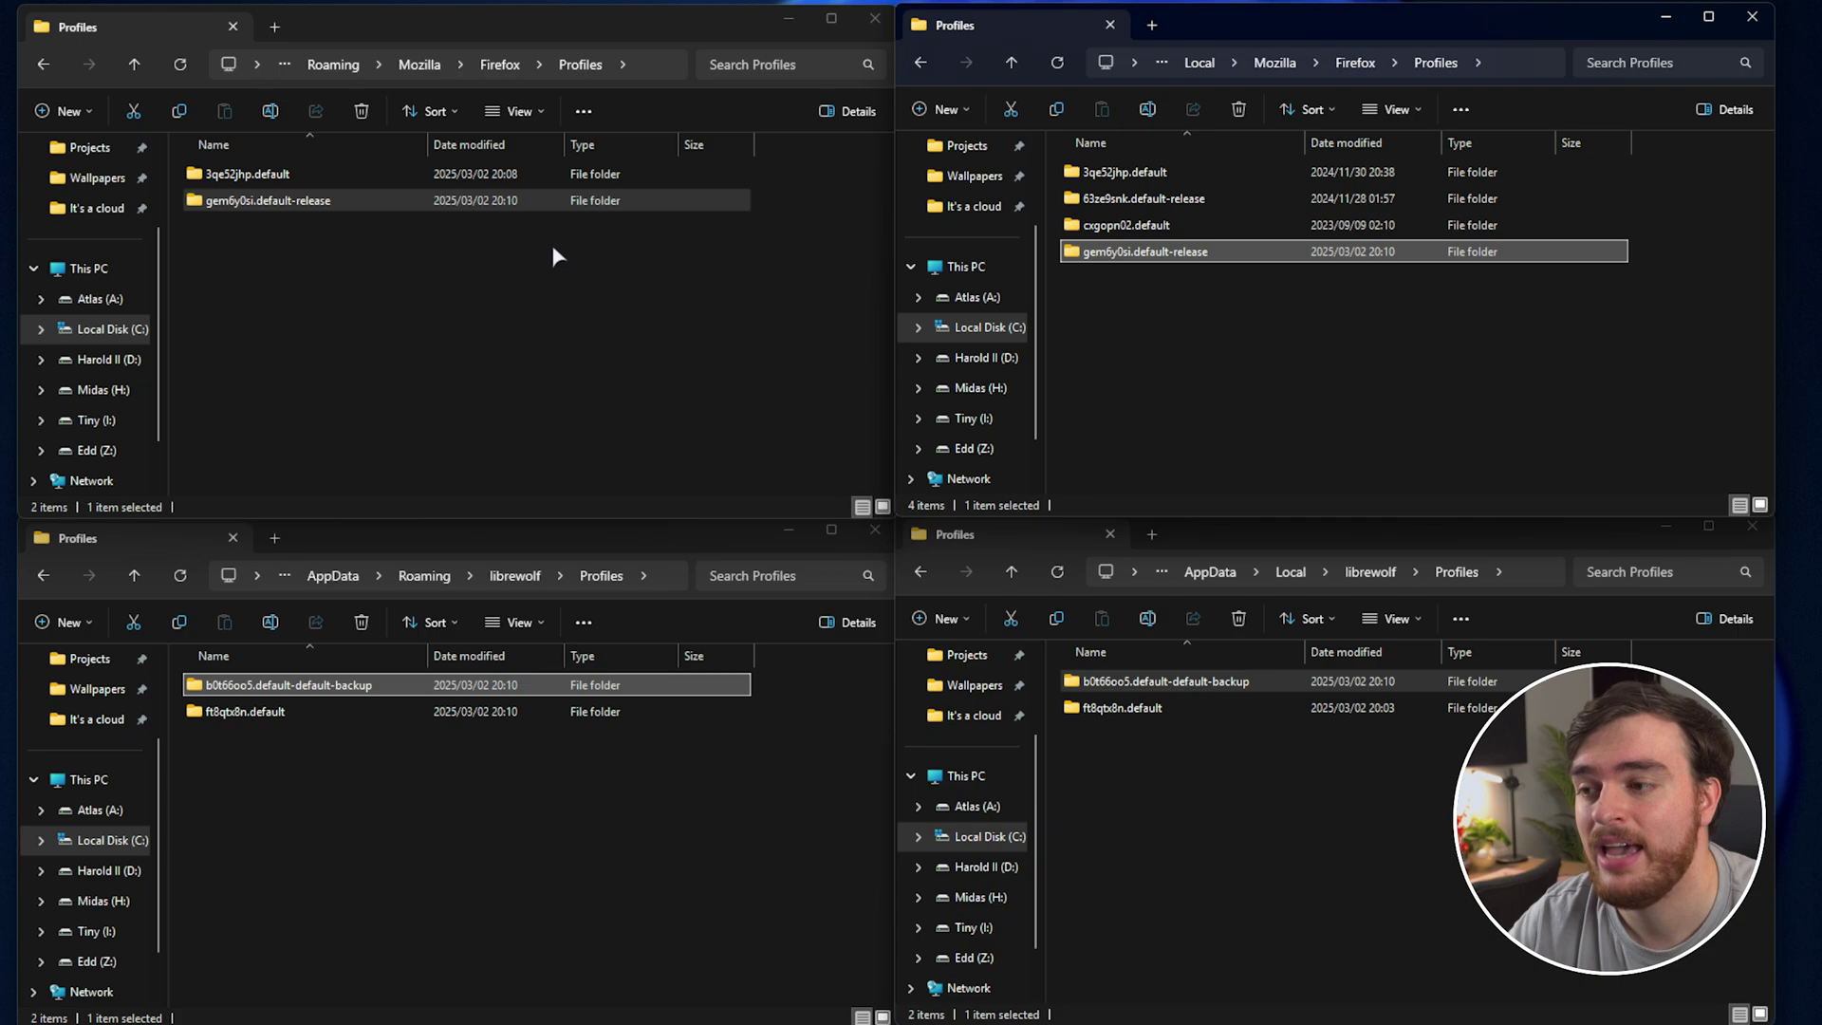
key(ctrl+c)
click(1301, 835)
key(ctrl+v)
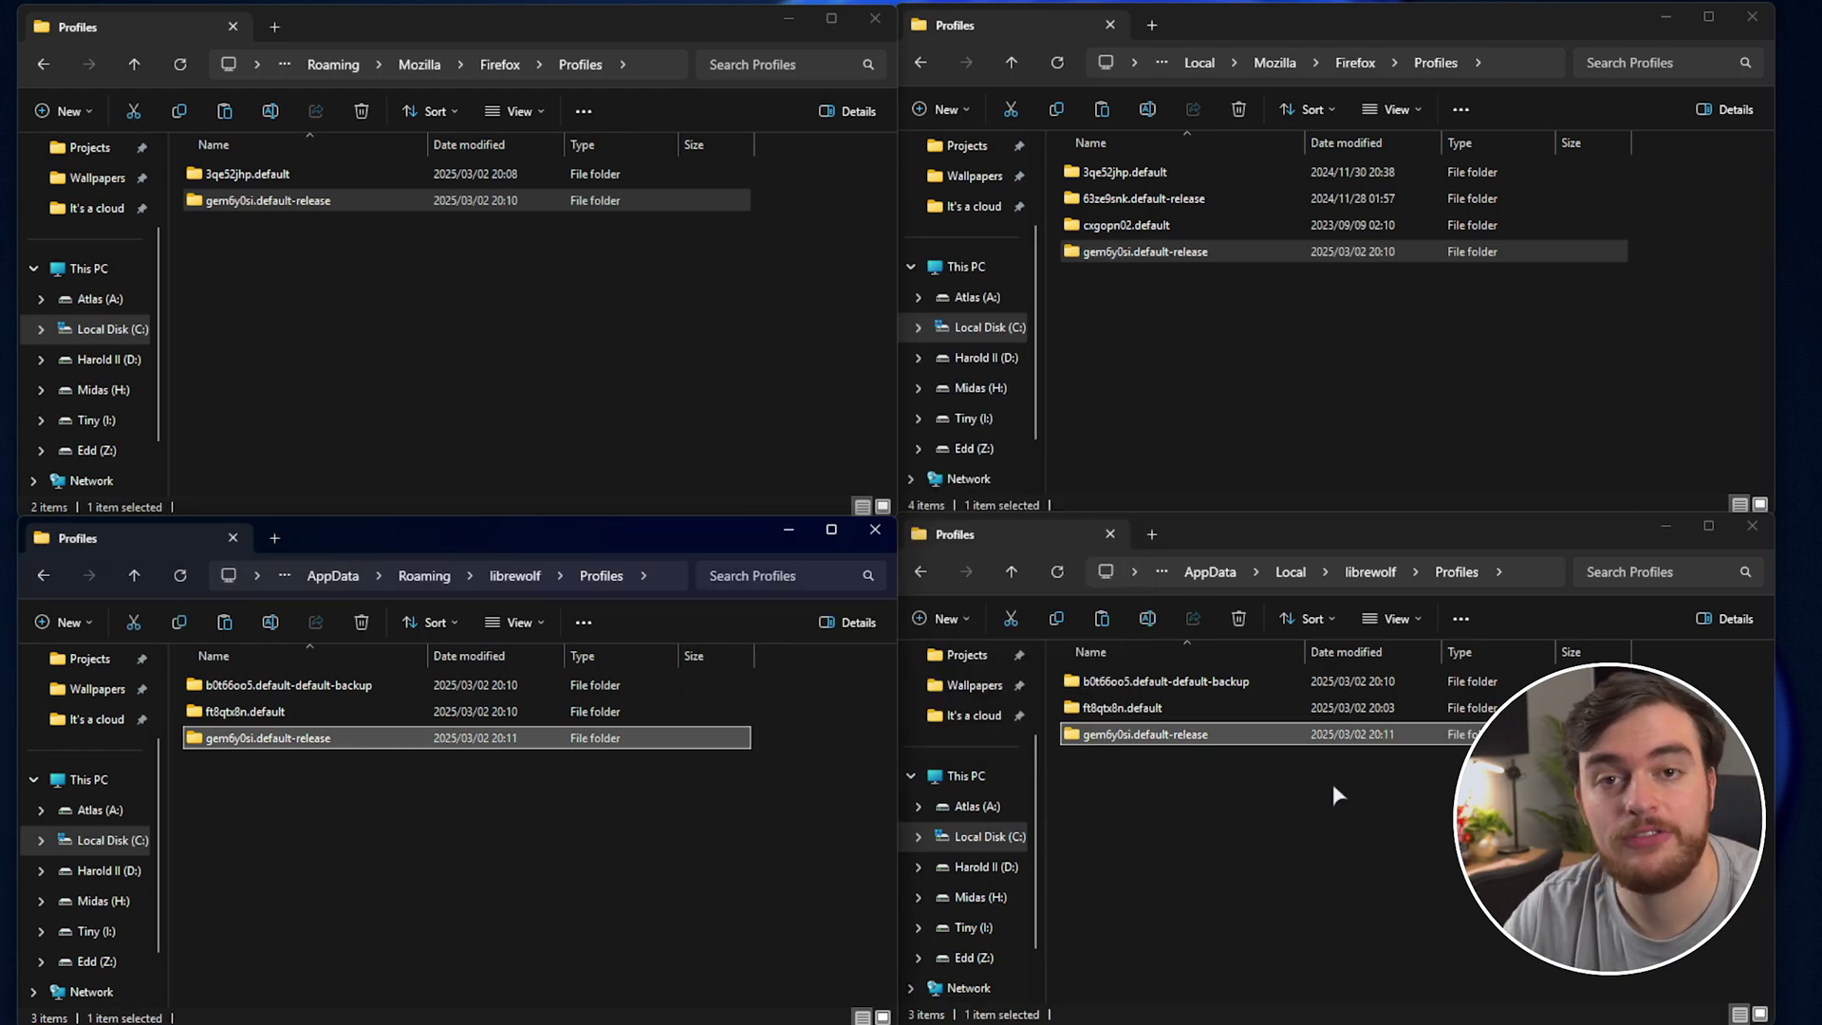
Close both Firefox Profiles windows, raise the LibreWolf ones, and select the backup's original name.
click(1753, 17)
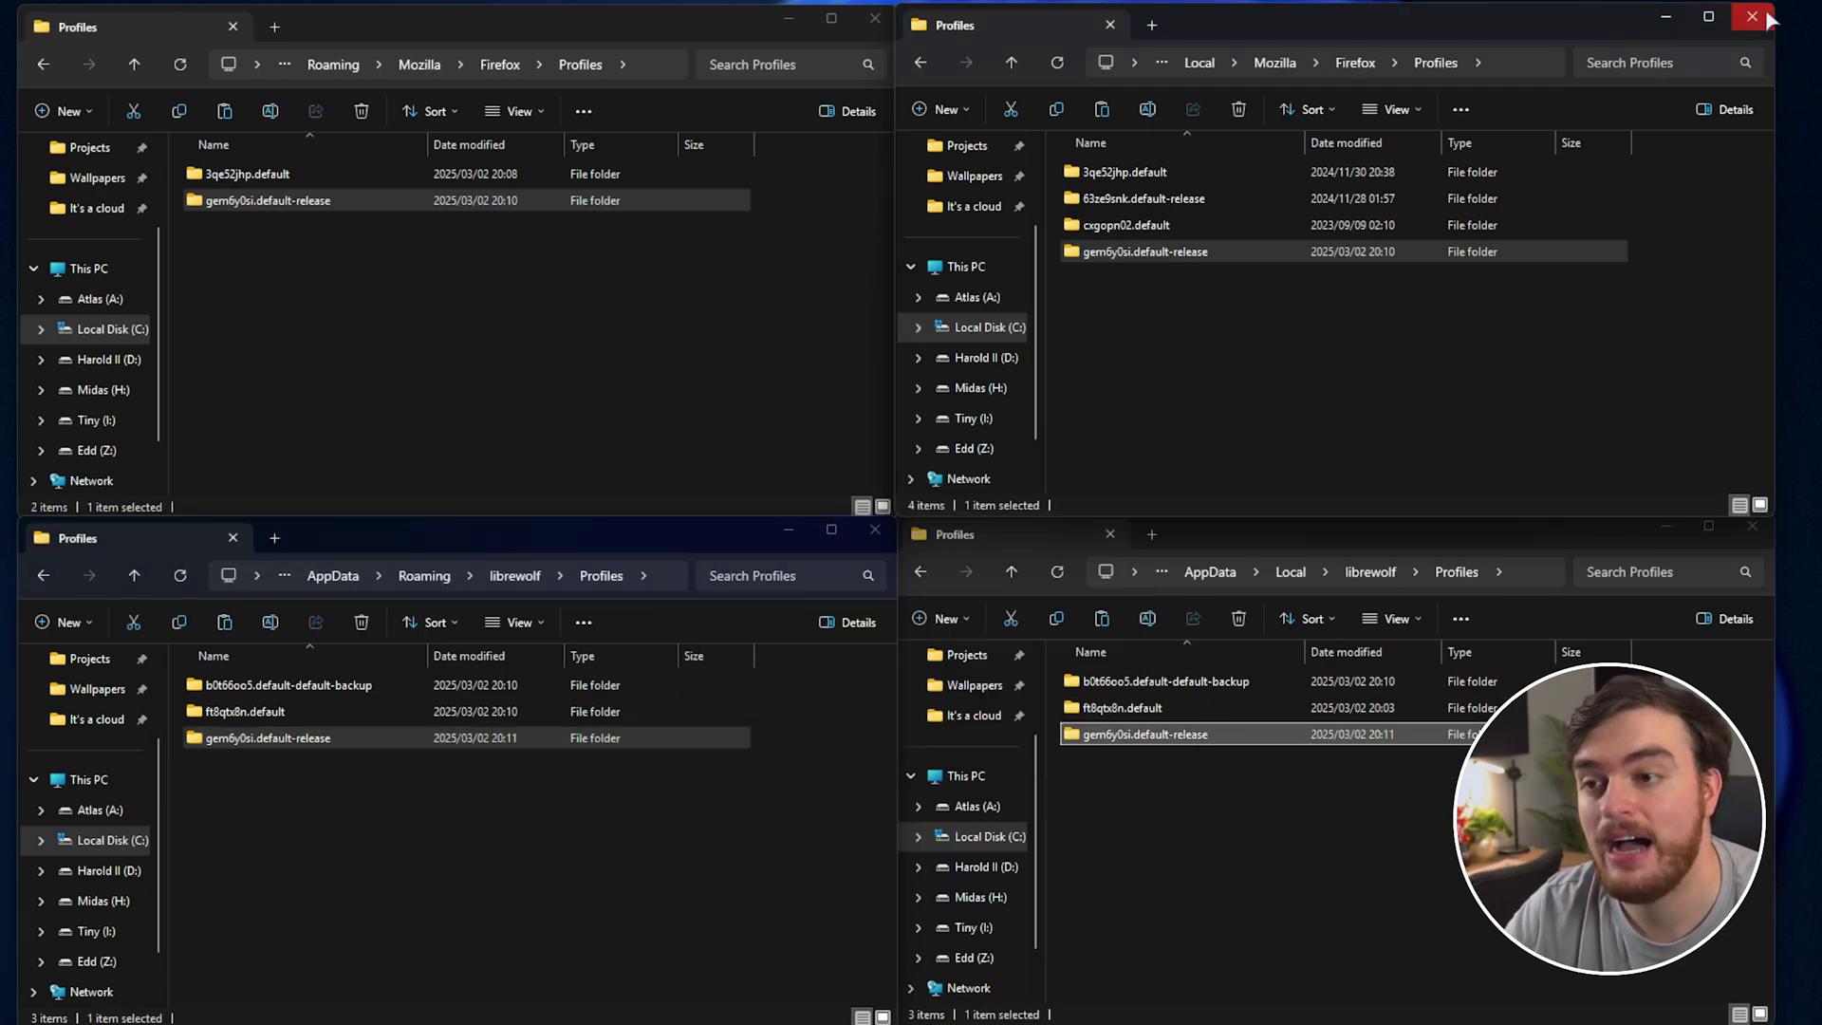
click(875, 19)
drag(666, 544, 685, 249)
drag(1202, 536, 1202, 249)
click(360, 391)
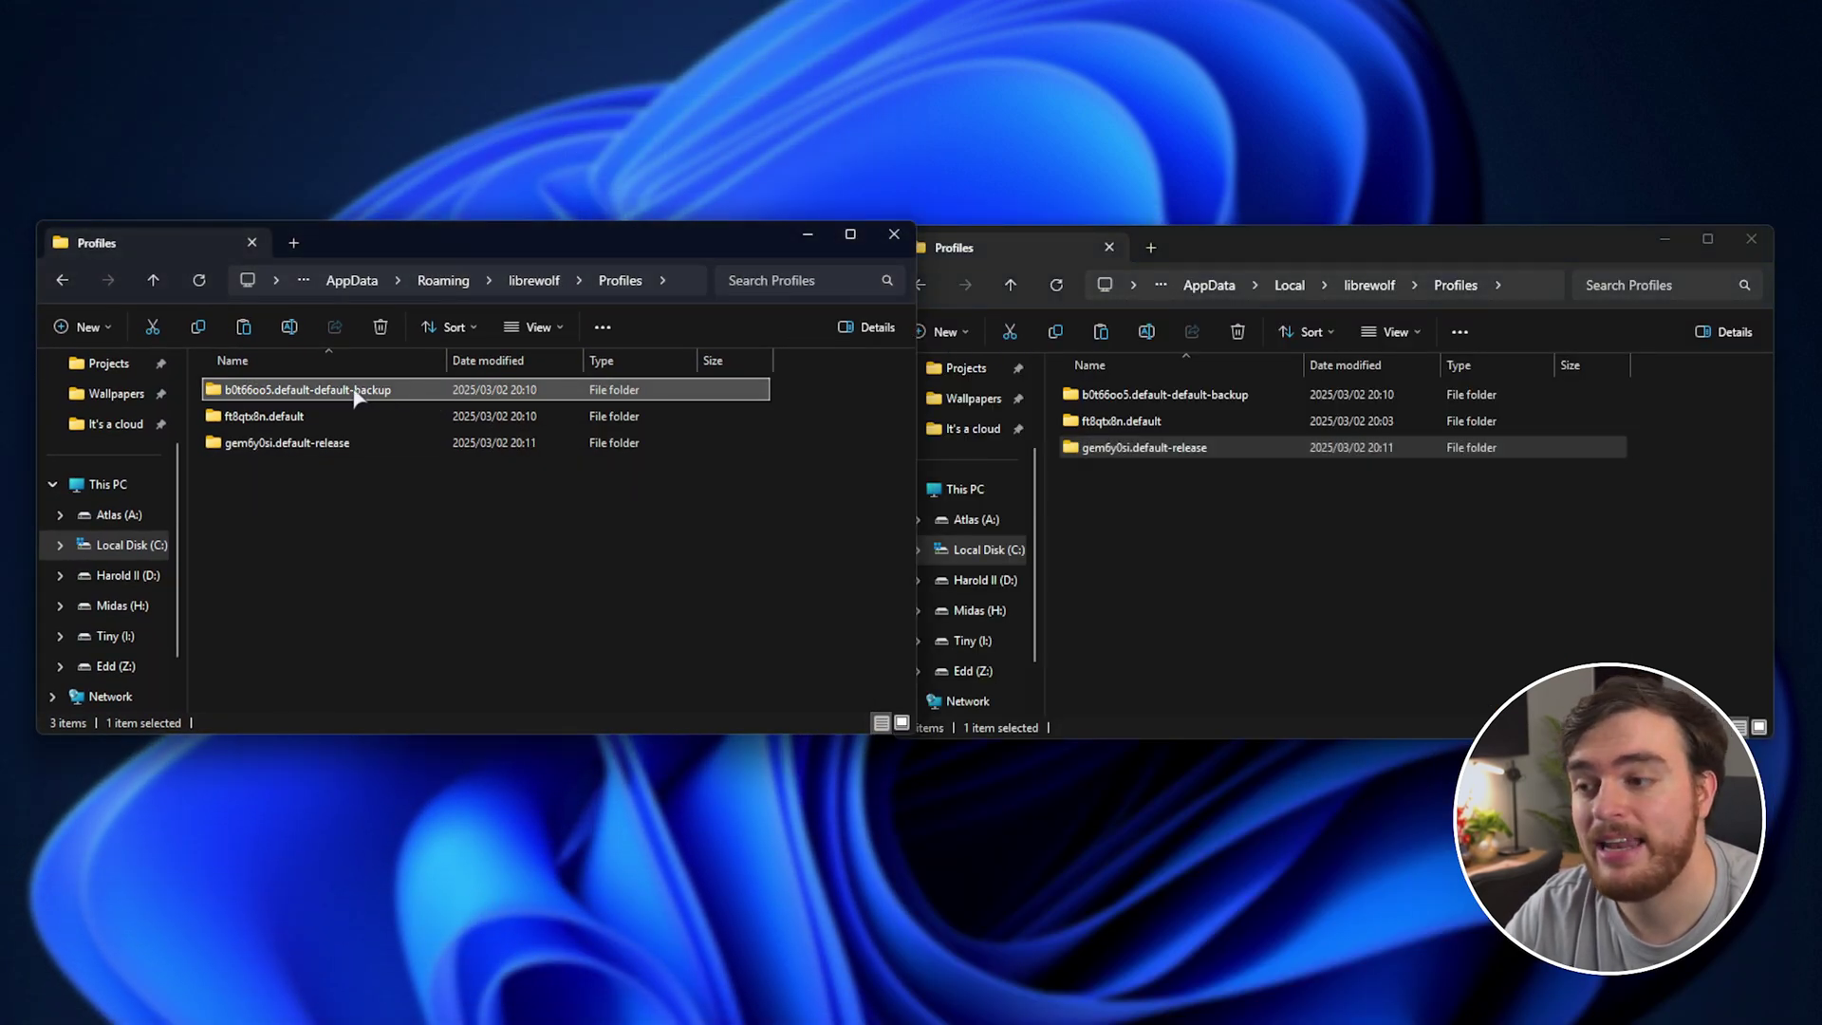
click(363, 391)
drag(352, 390, 224, 390)
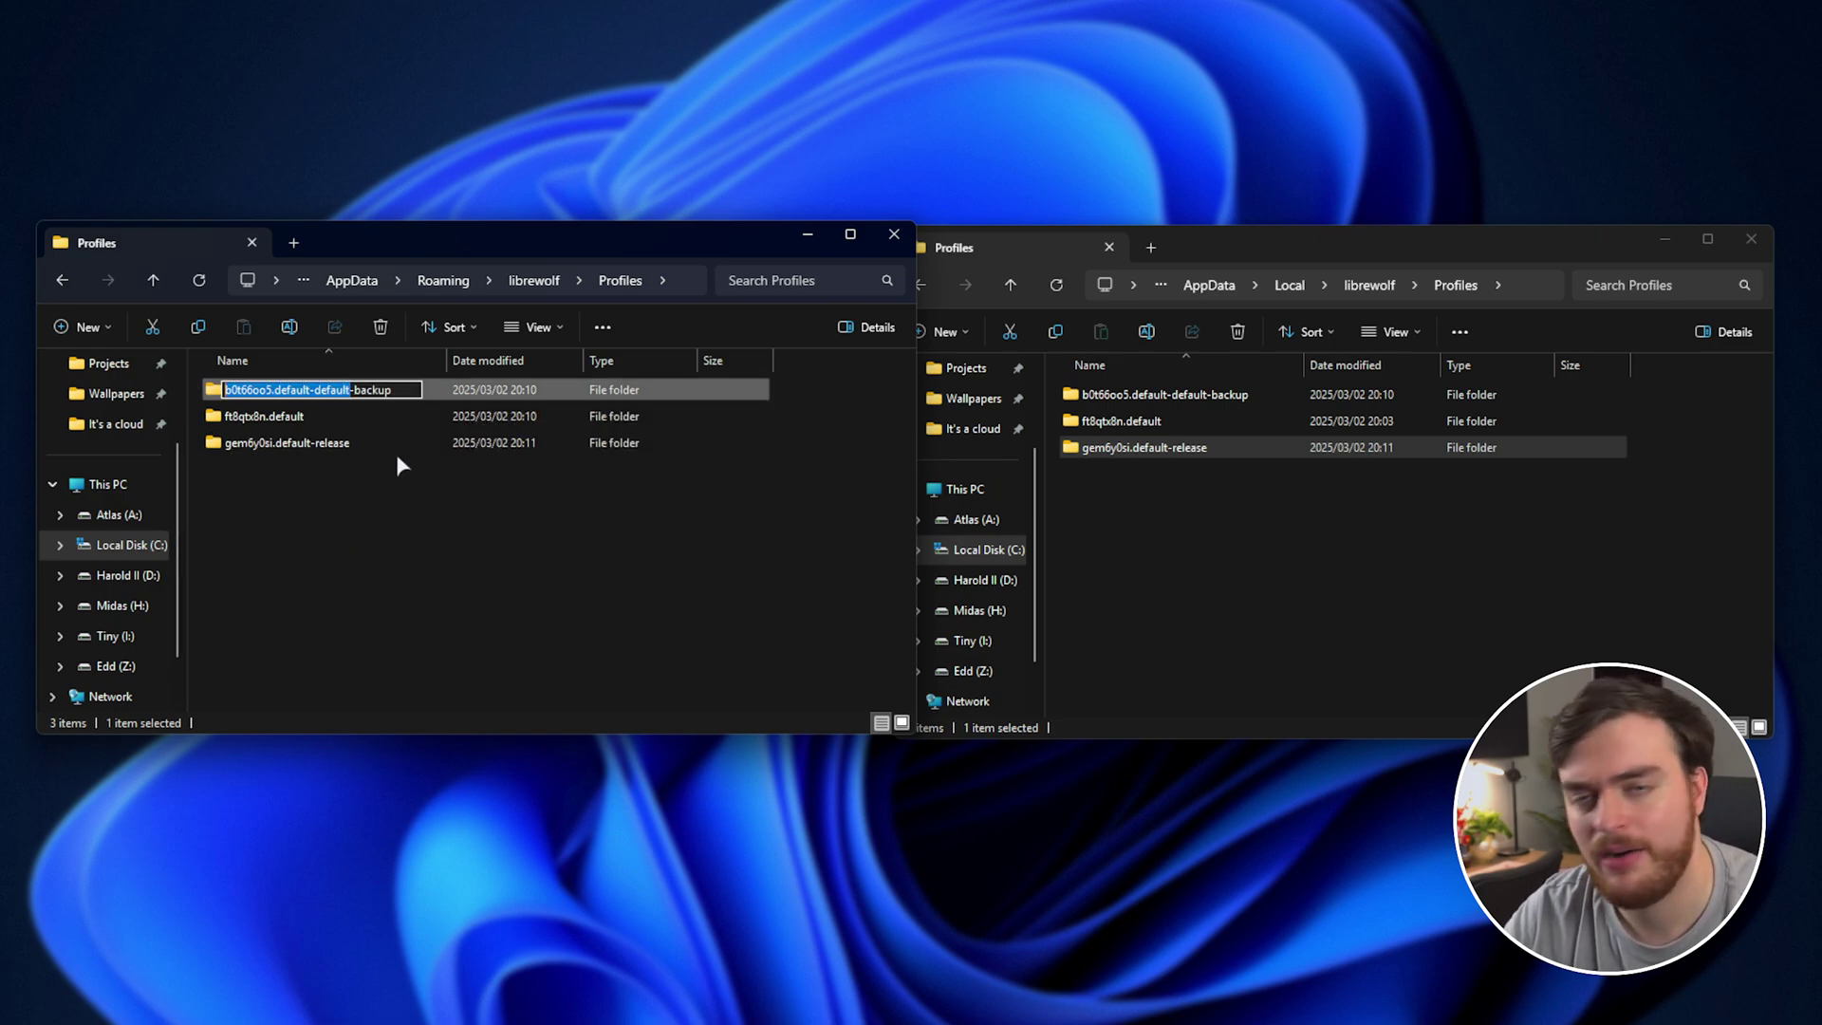
Rename the Roaming gem6y0si.default-release copy to b0t66oo5.default-default.
click(360, 403)
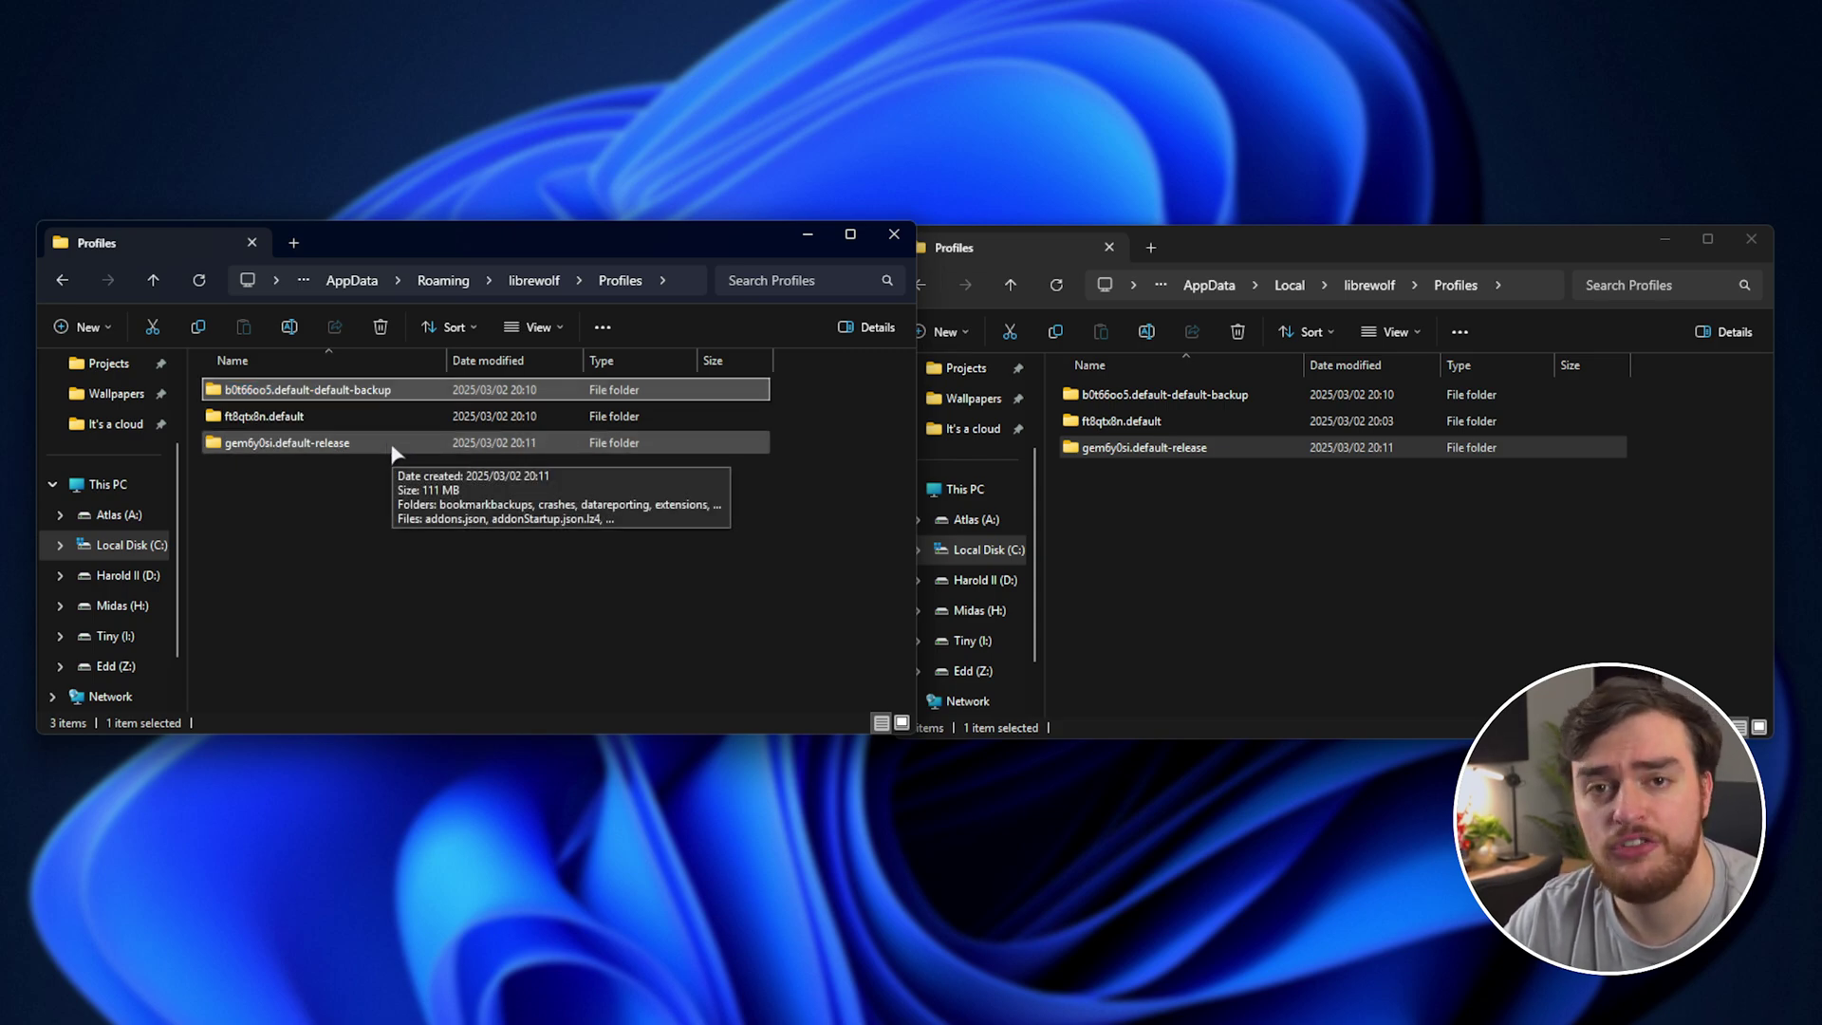
click(394, 446)
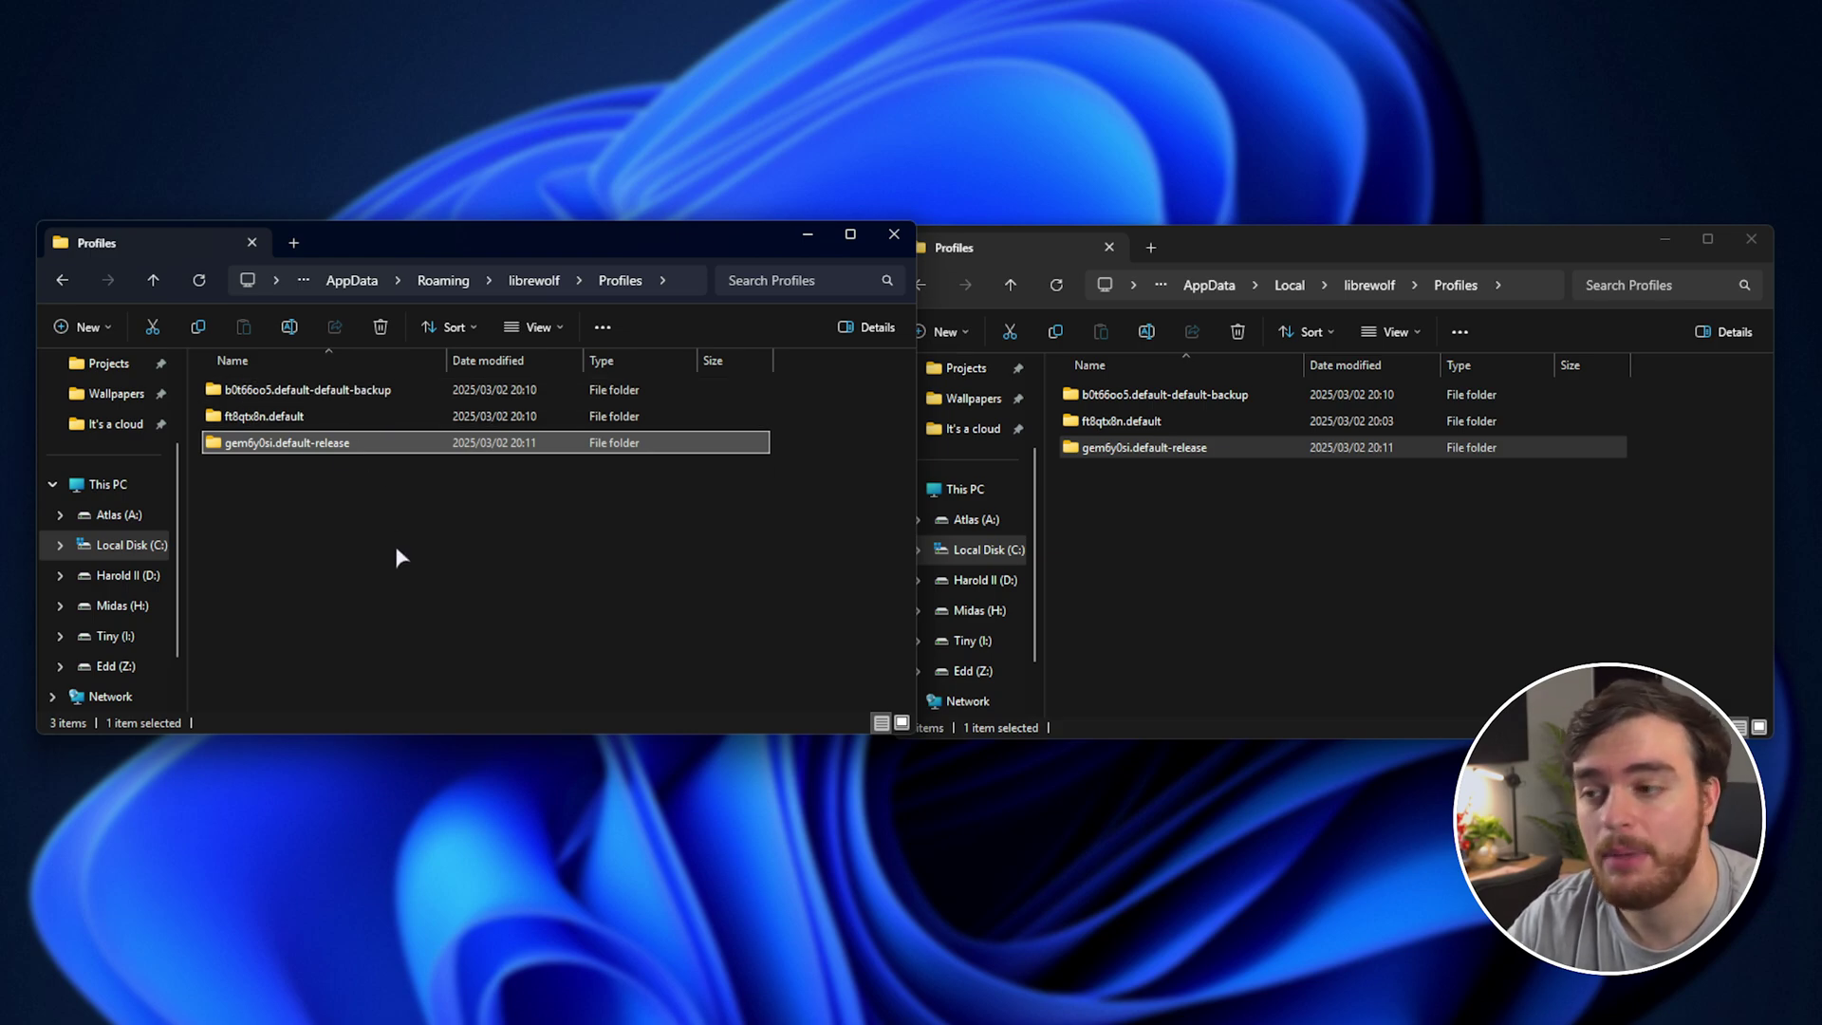
key(F2)
key(ctrl+v)
click(414, 503)
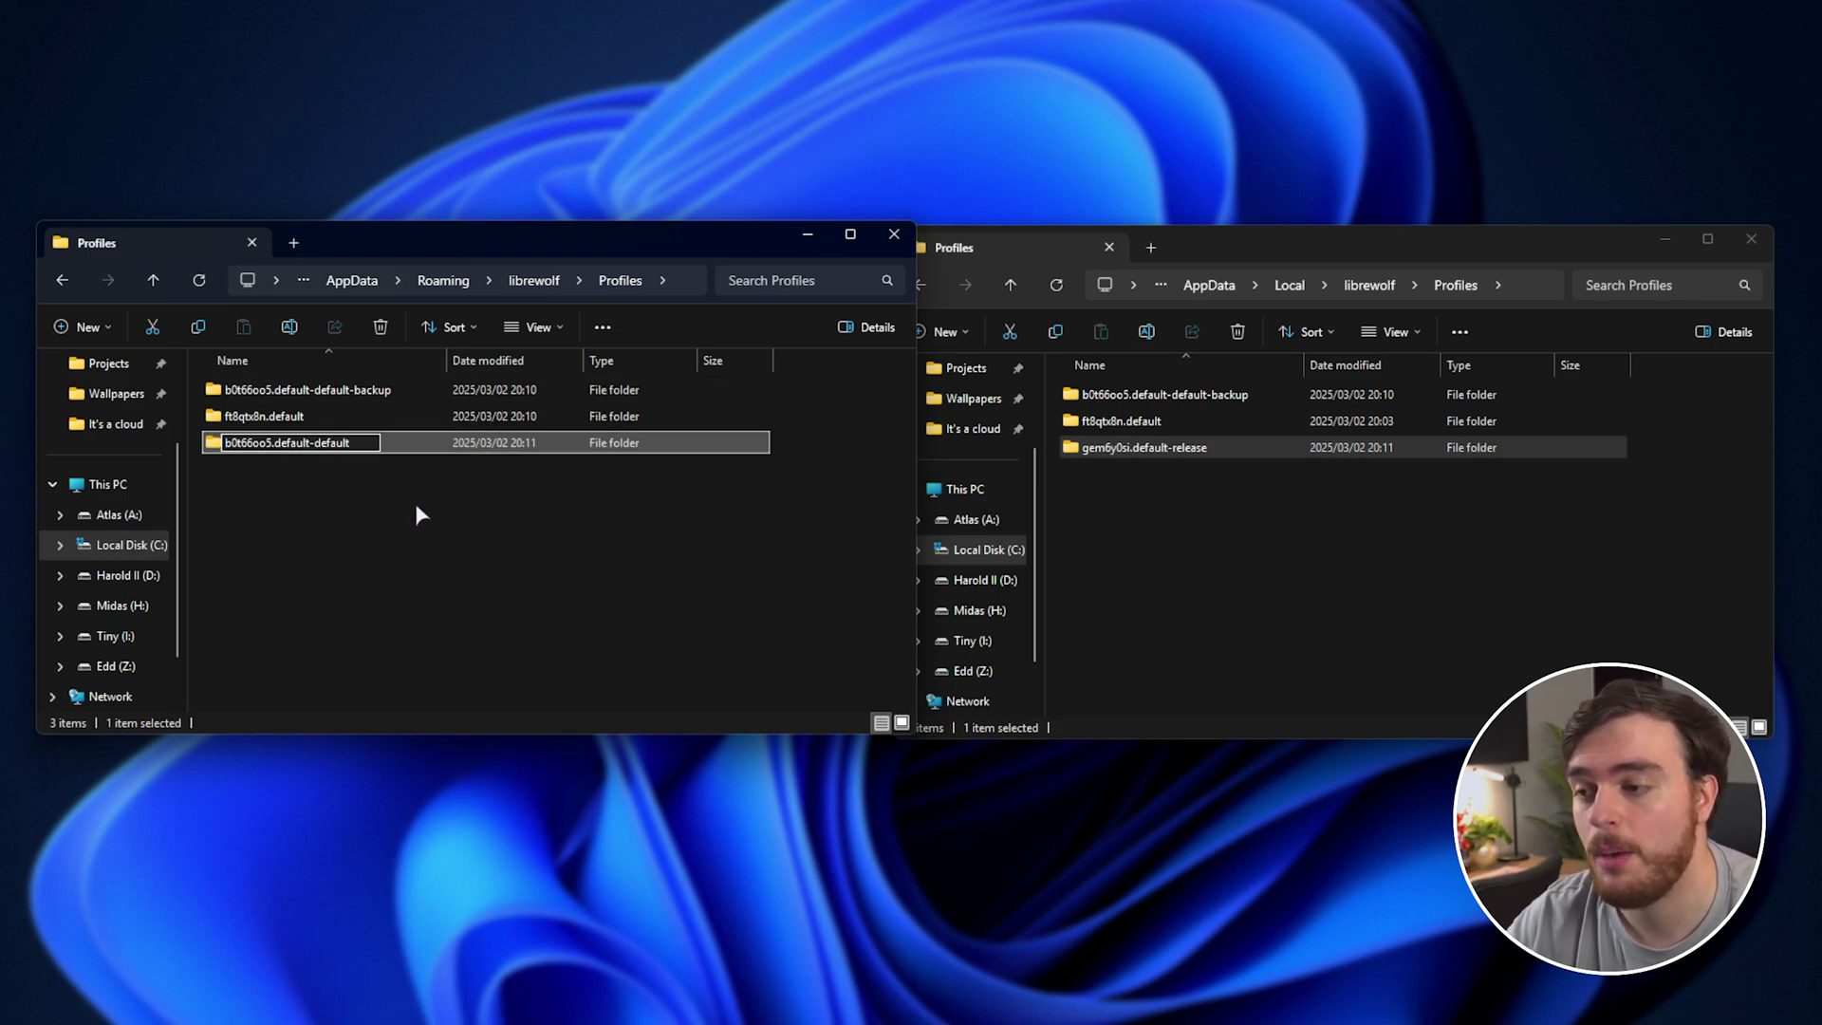
Rename the Local gem6y0si.default-release copy to b0t66oo5.default-default, then relaunch LibreWolf.
click(1309, 489)
click(1158, 393)
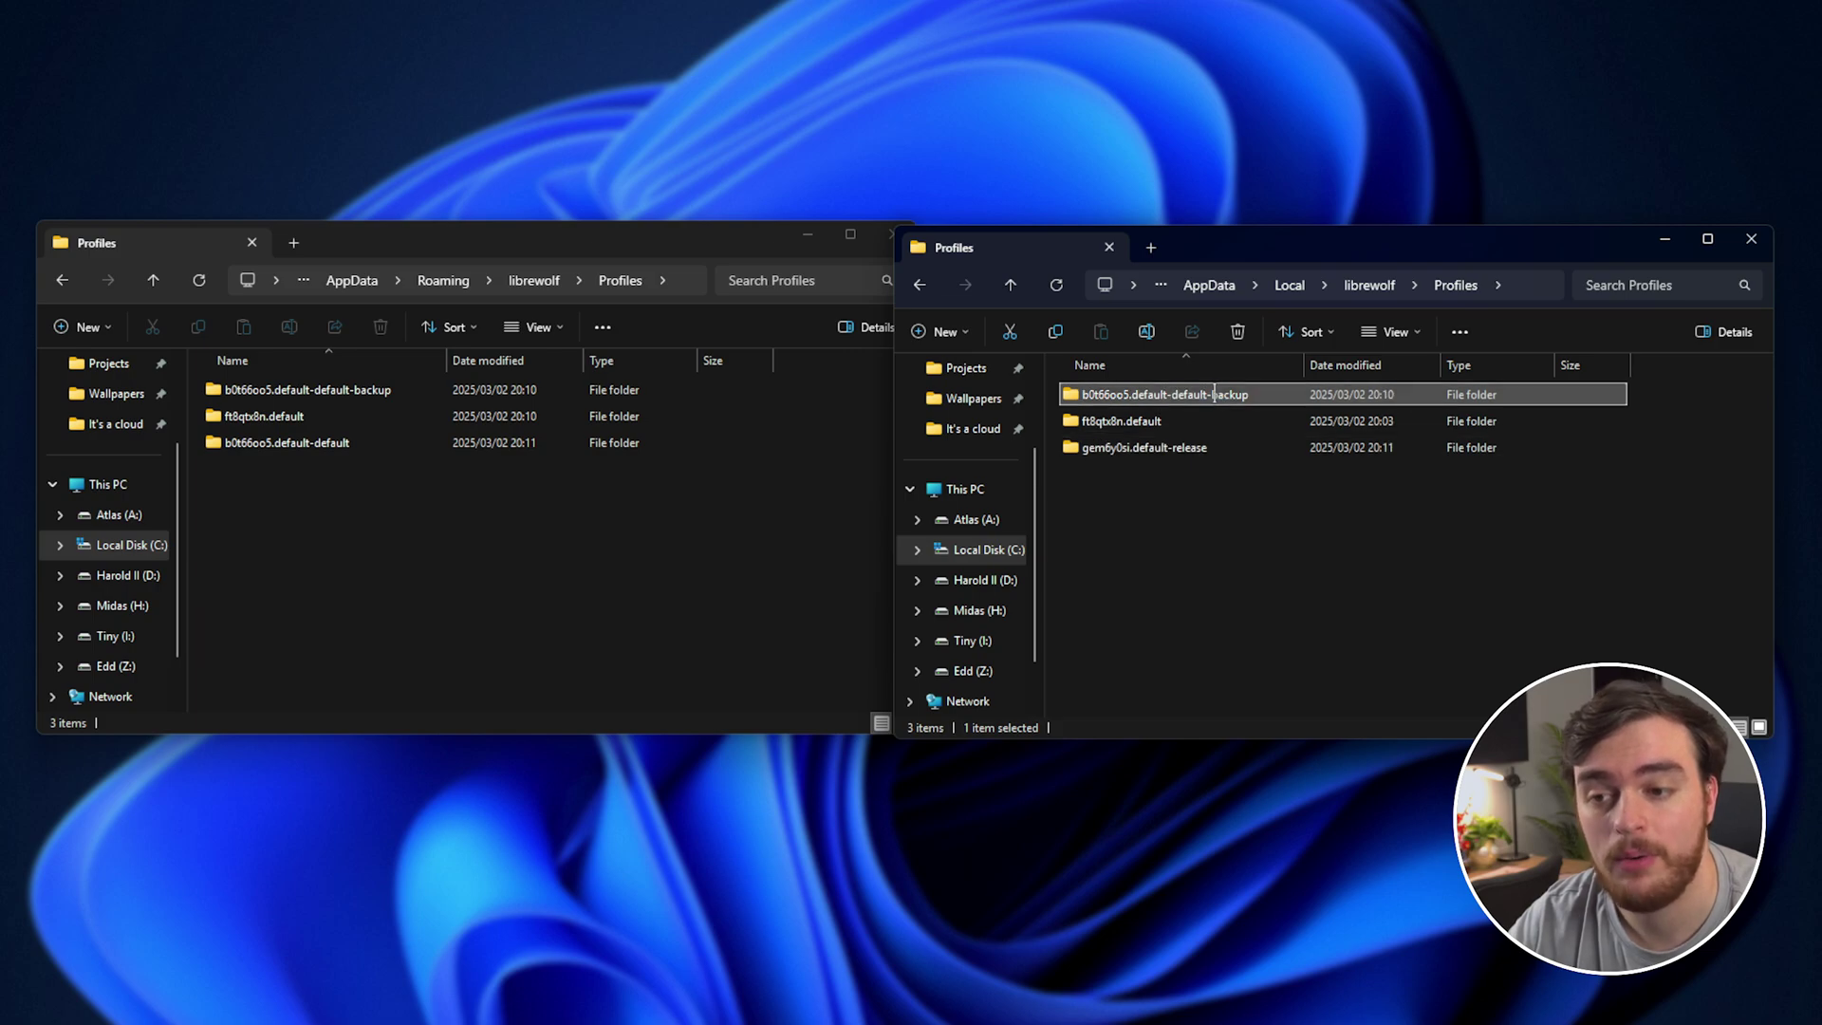
key(F2)
key(shift+Left)
key(shift+Left)
key(shift+Left)
key(shift+Left)
key(shift+Left)
key(shift+Left)
key(shift+Left)
key(ctrl+c)
click(1233, 447)
key(F2)
key(ctrl+v)
key(Return)
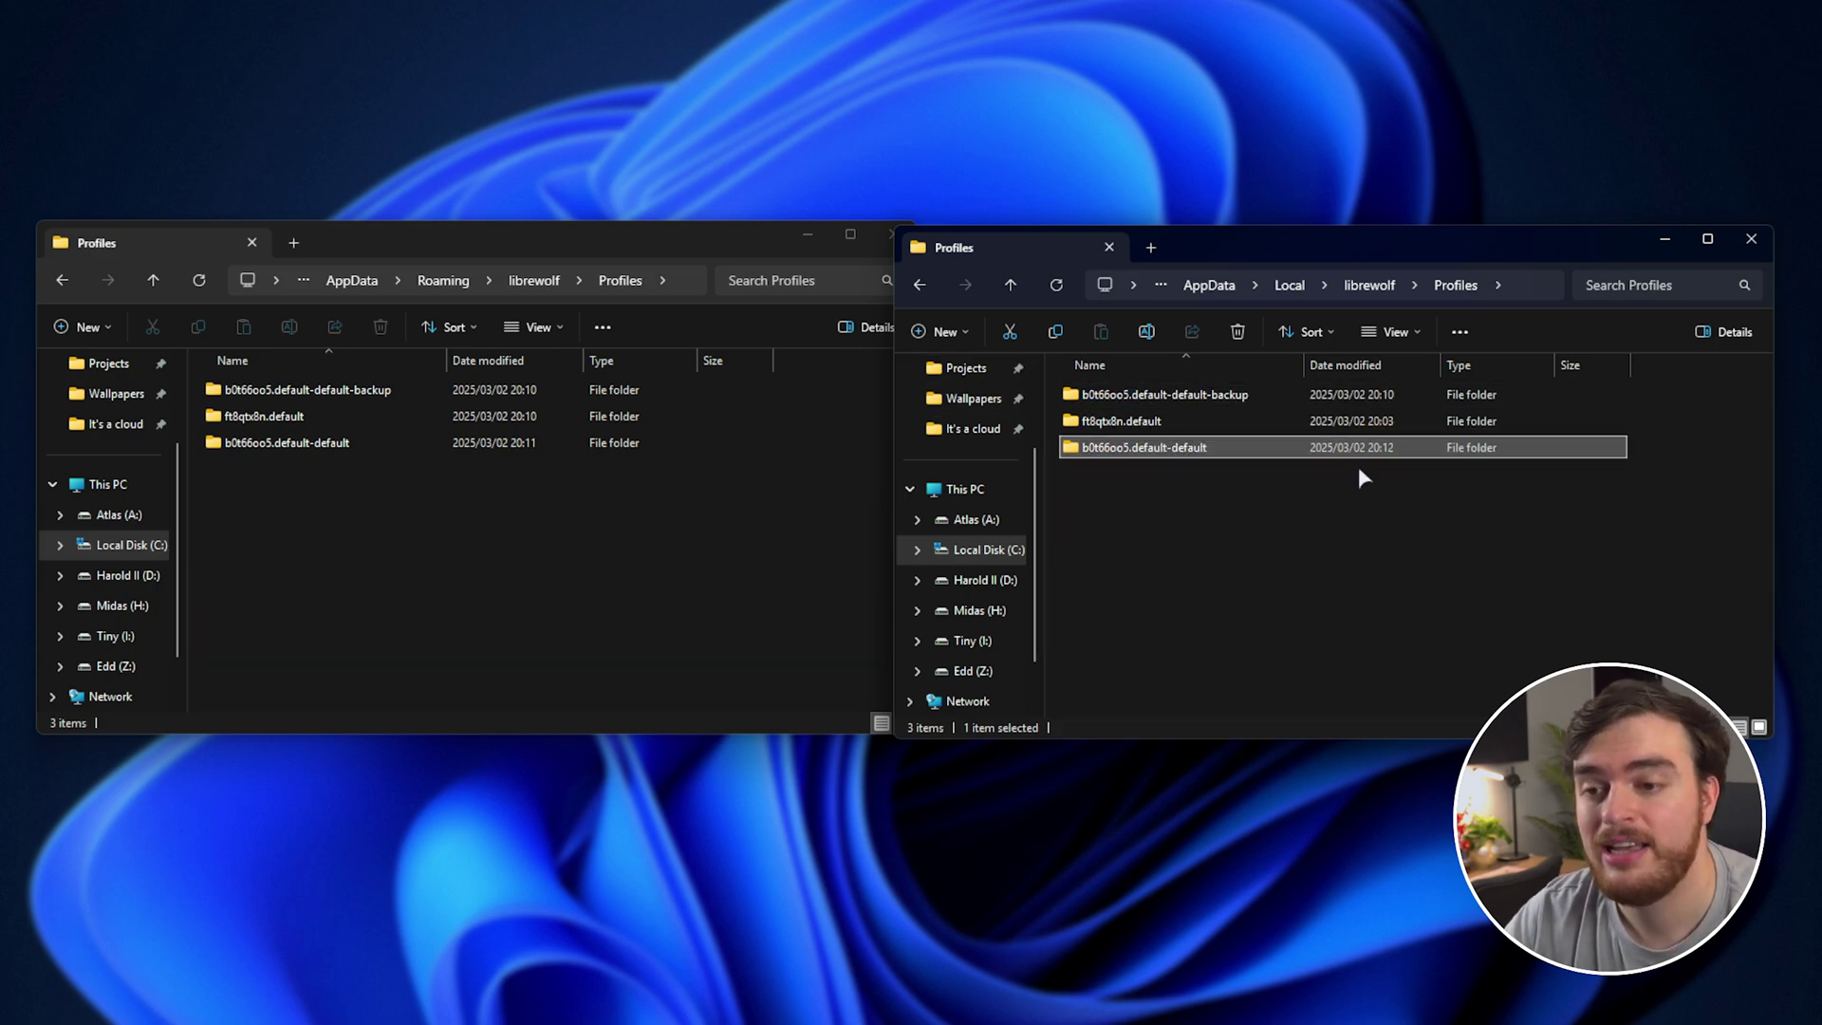
click(1488, 549)
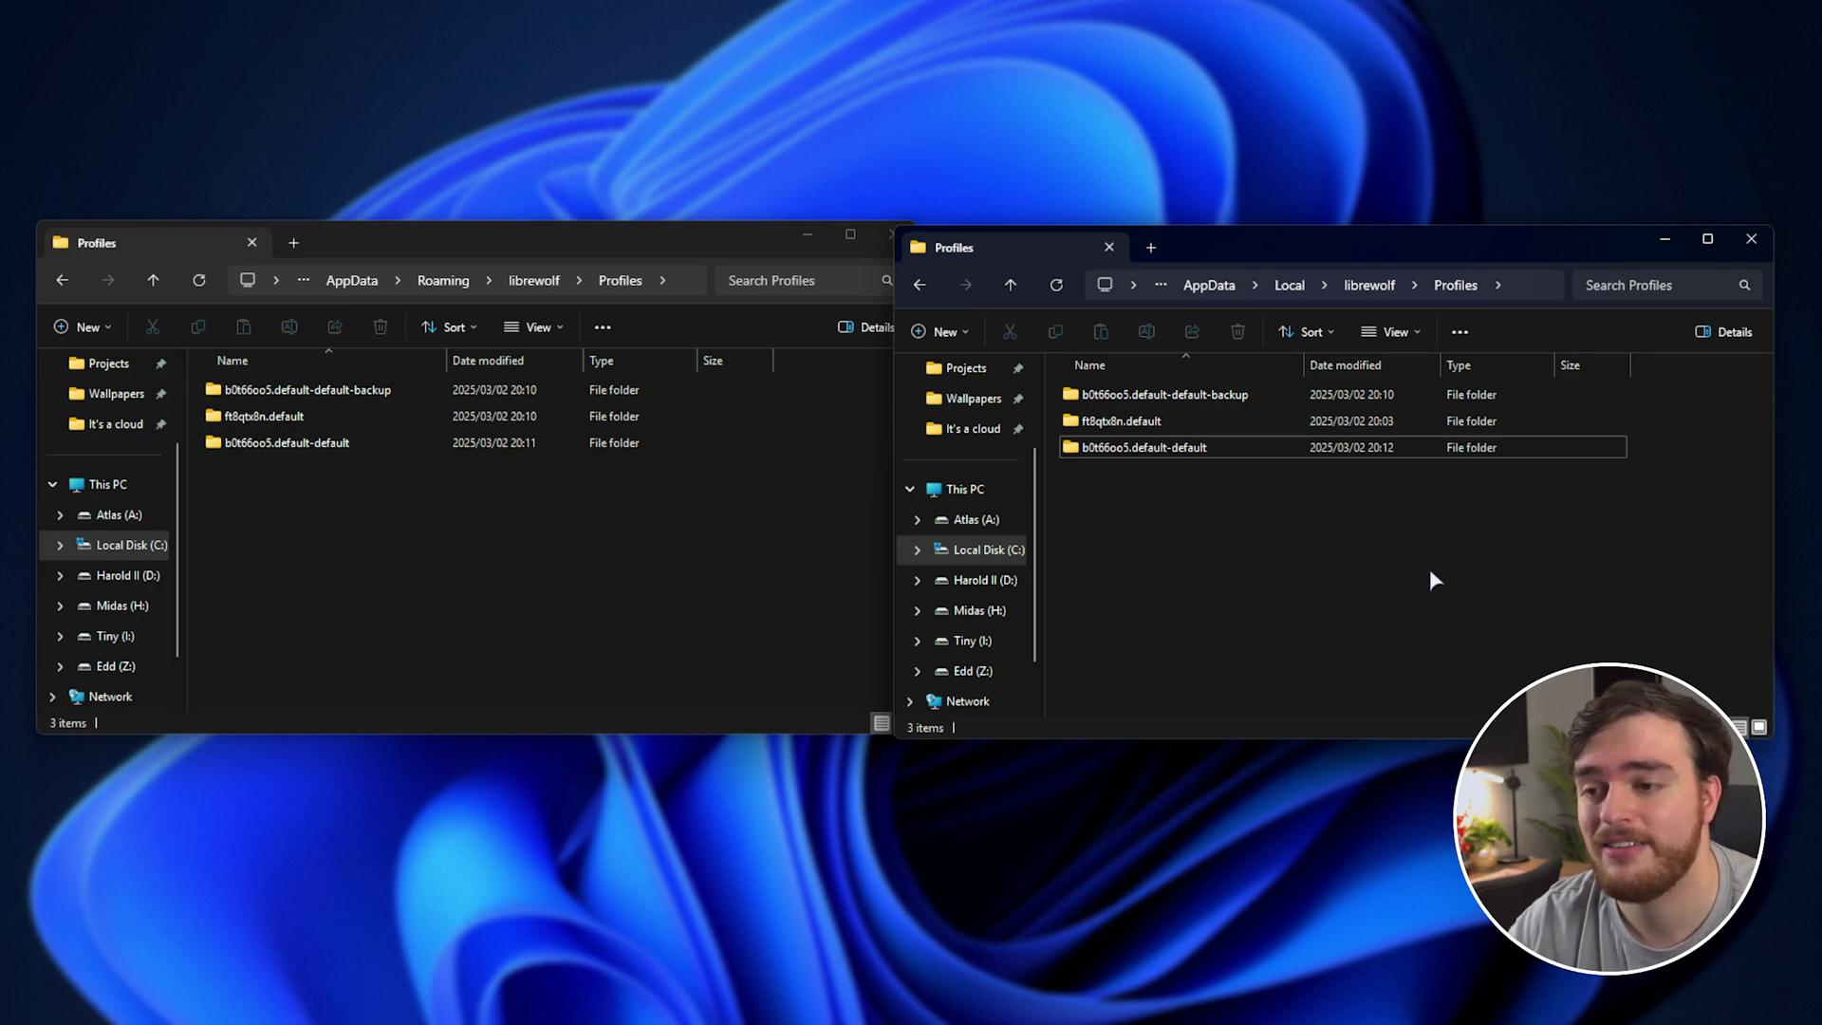
key(super+1)
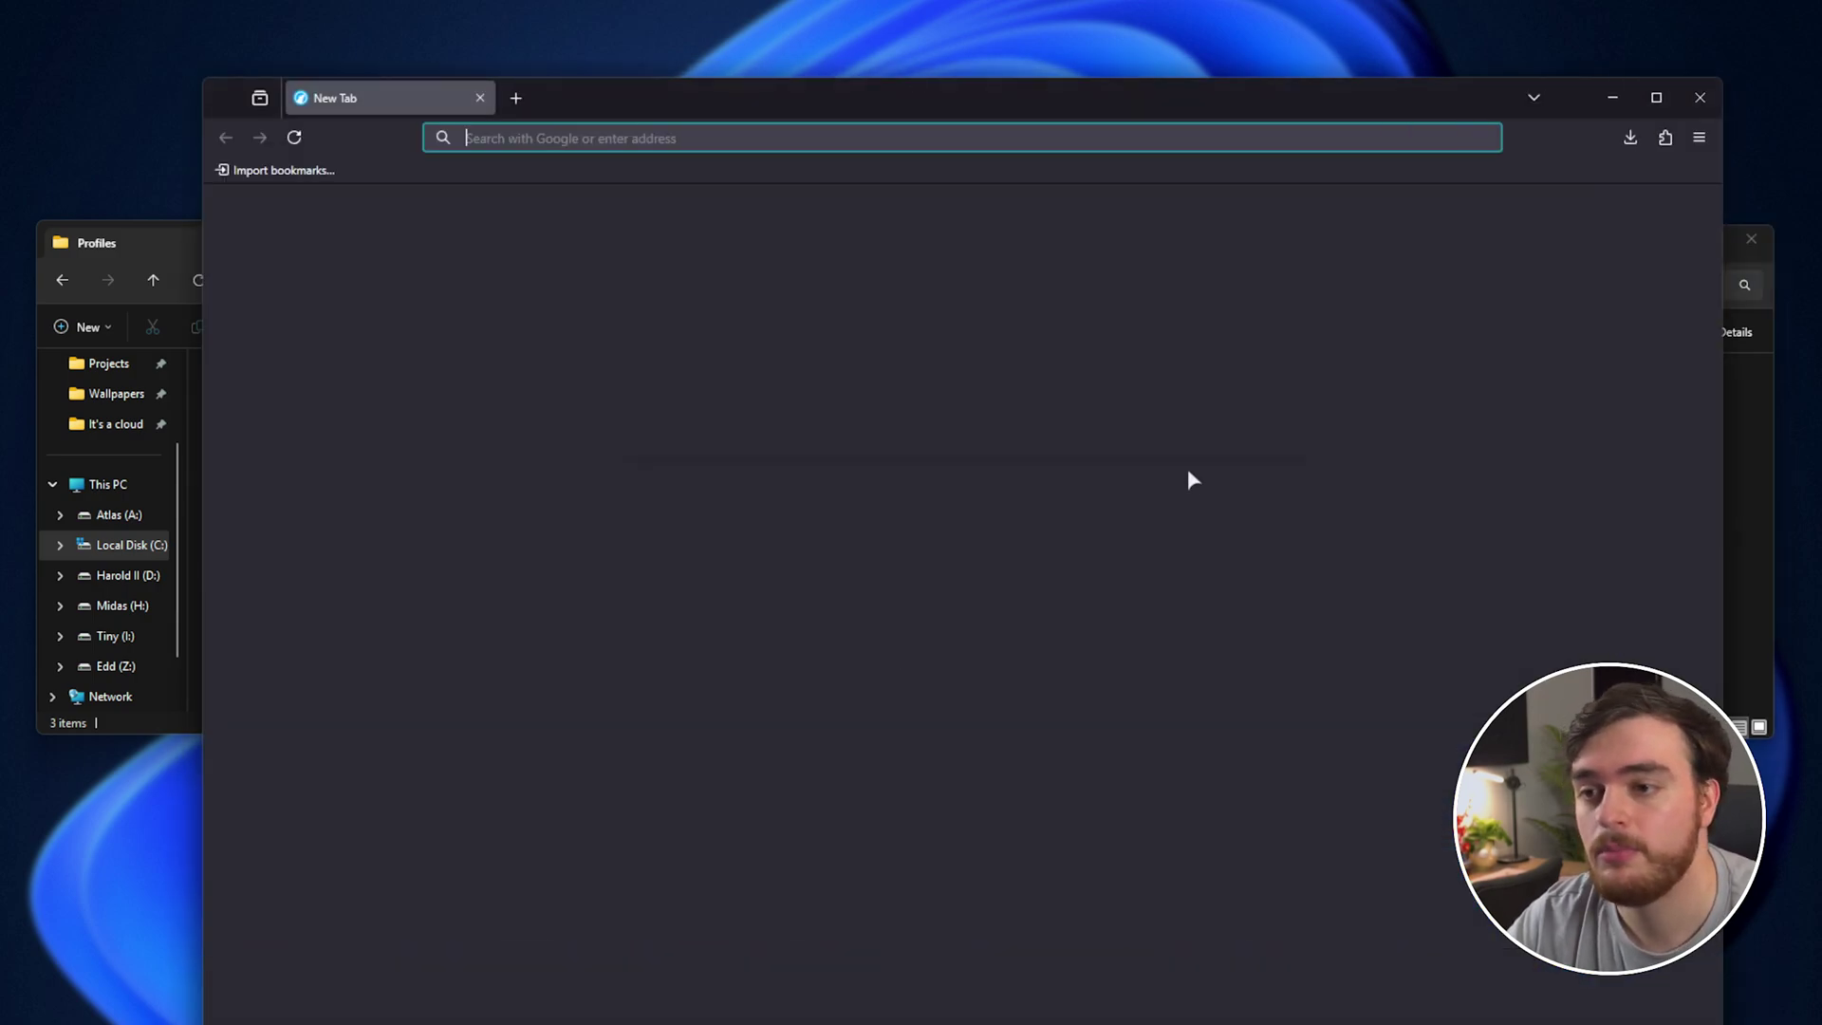
Check the carried-over extensions, history and bookmarks sidebars, then close the sidebar.
click(1575, 93)
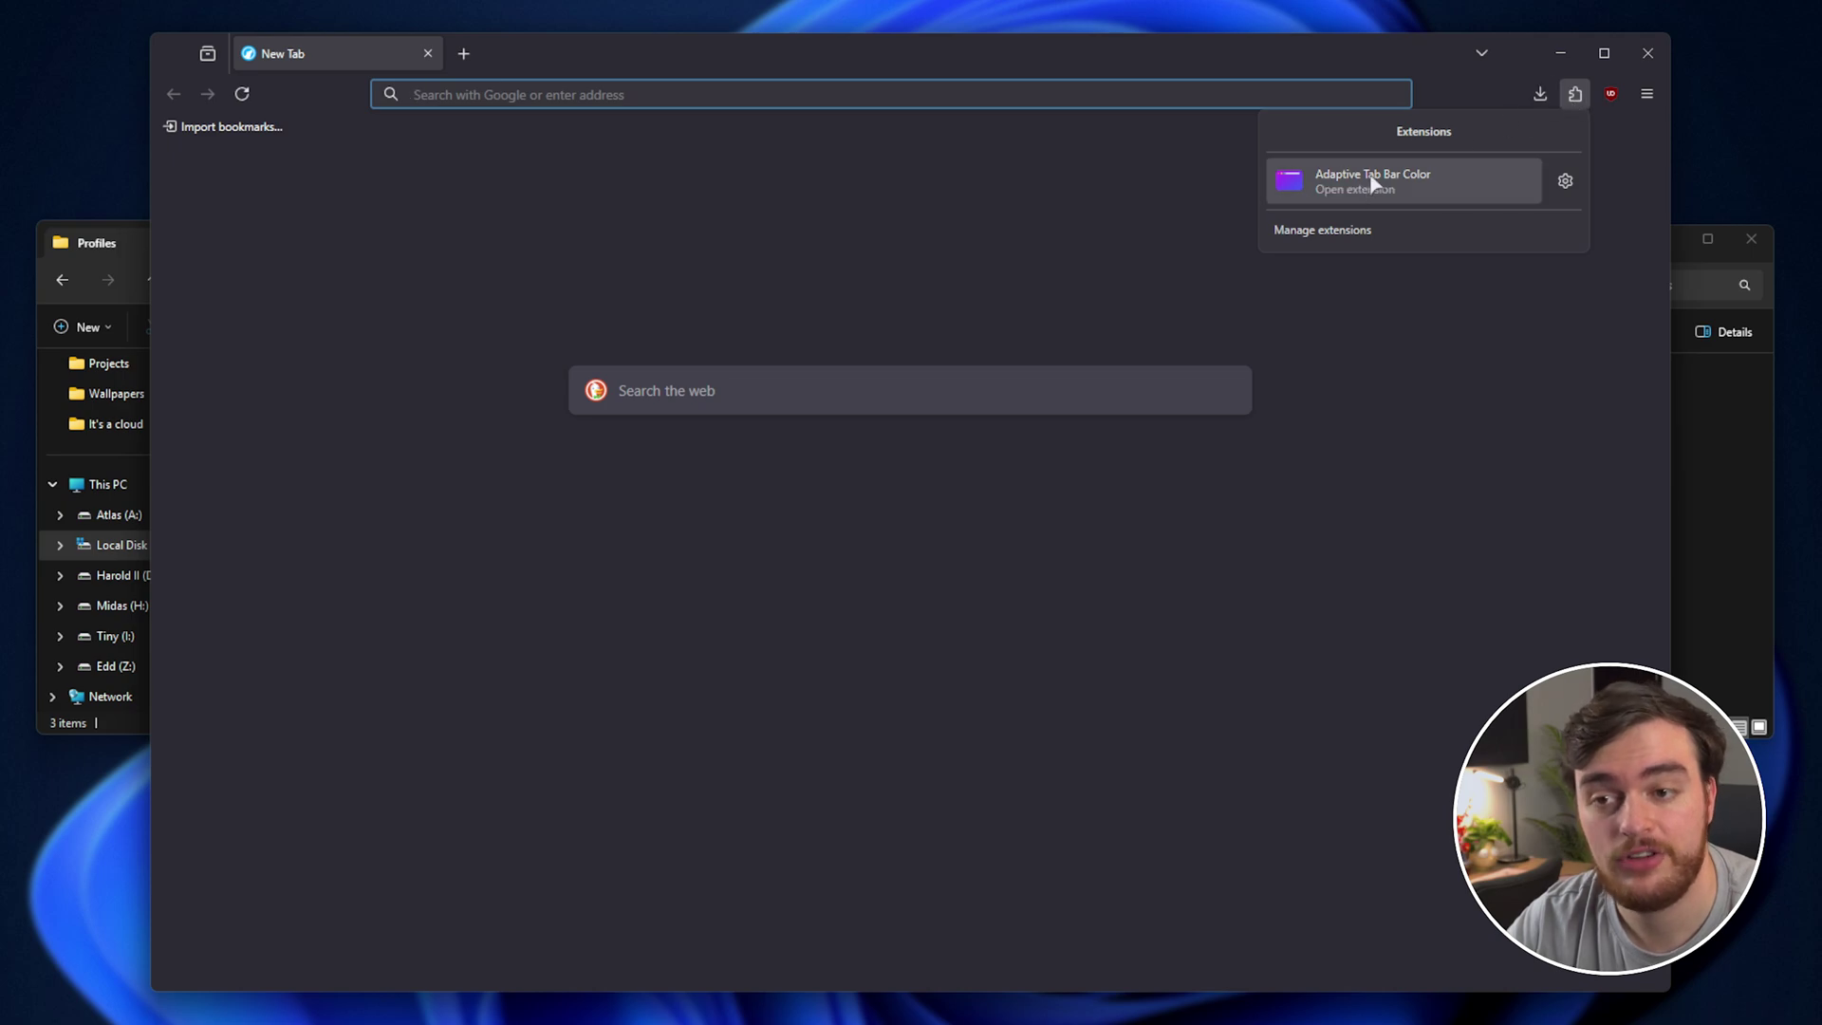
key(ctrl+h)
key(ctrl+shift+b)
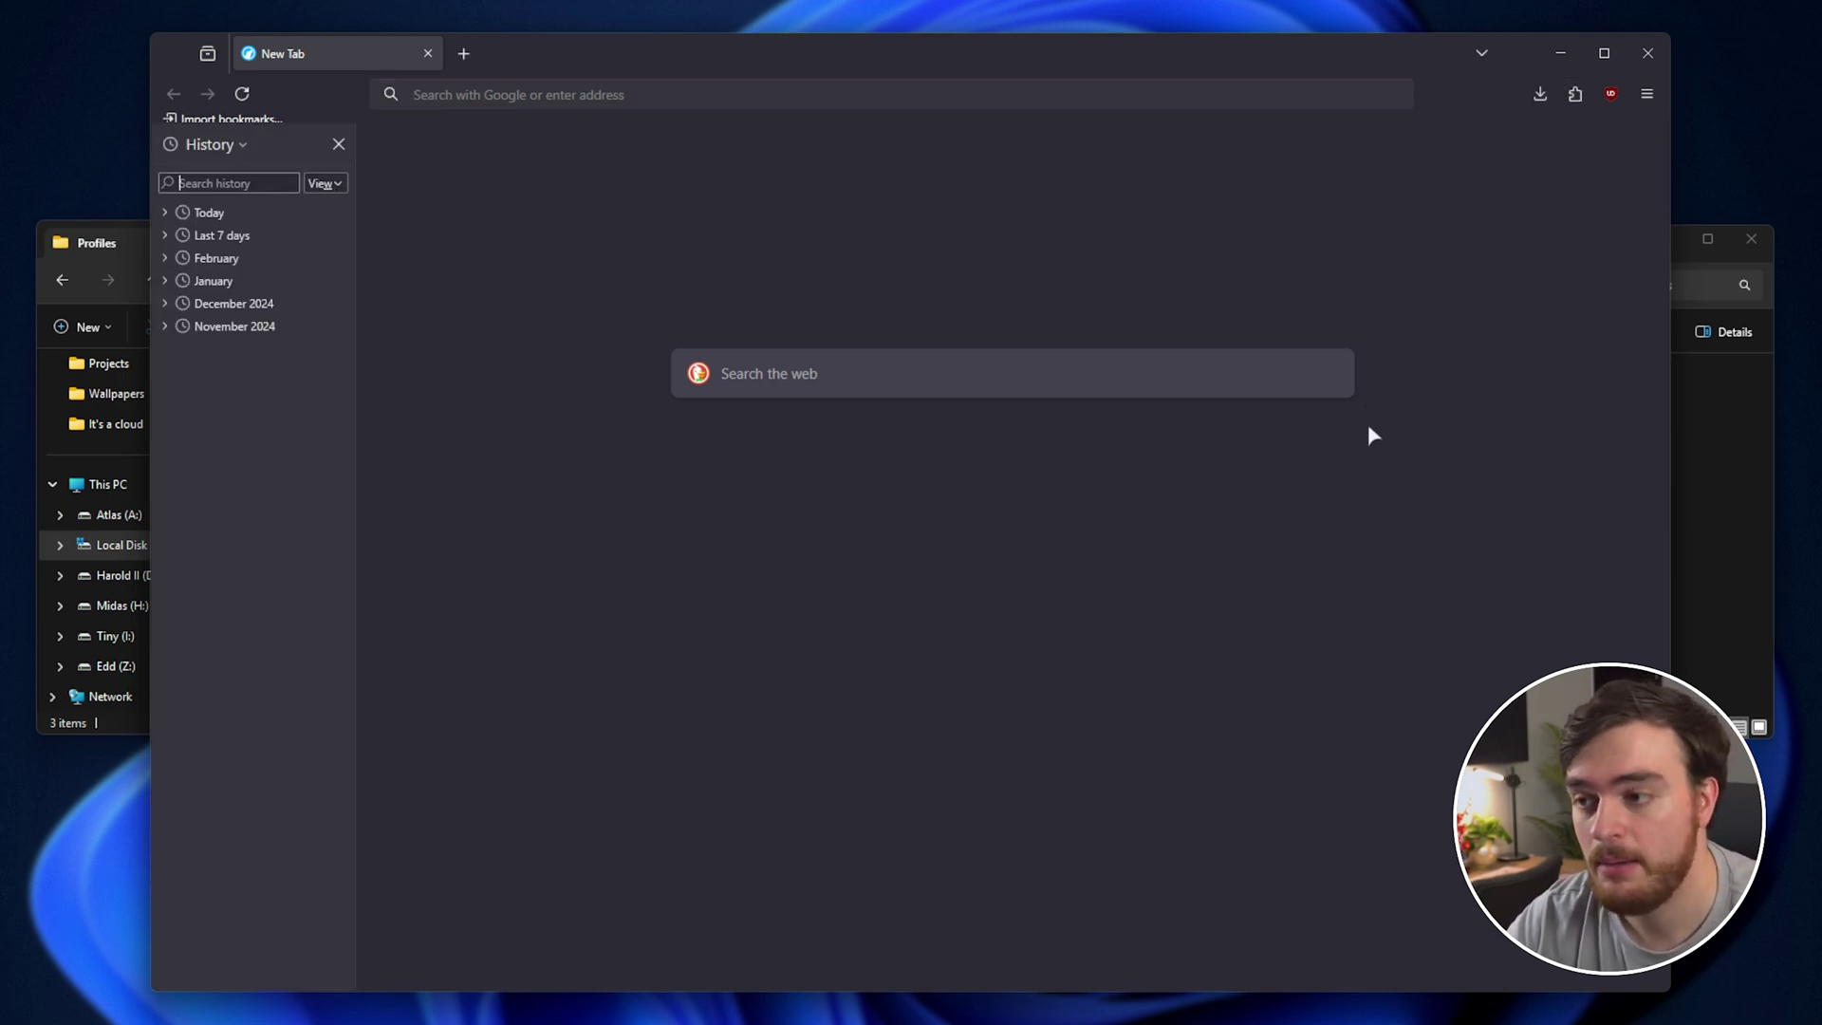
key(ctrl+b)
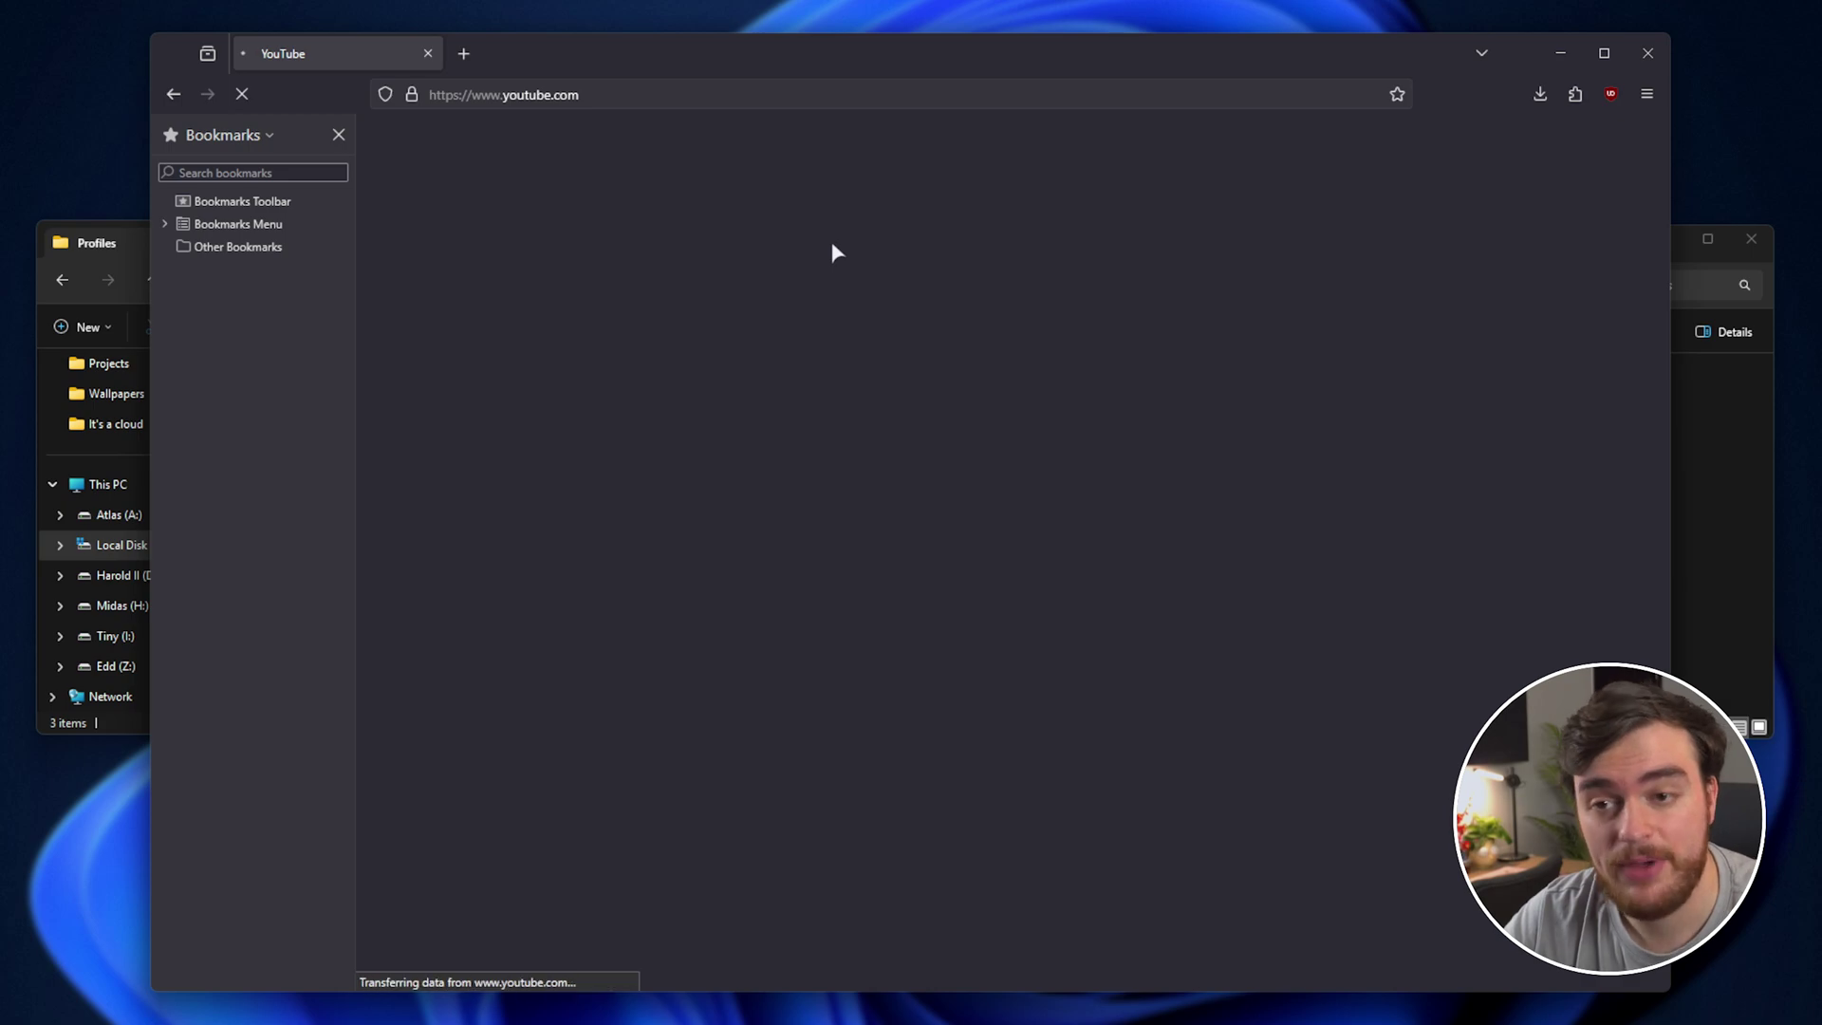
click(338, 134)
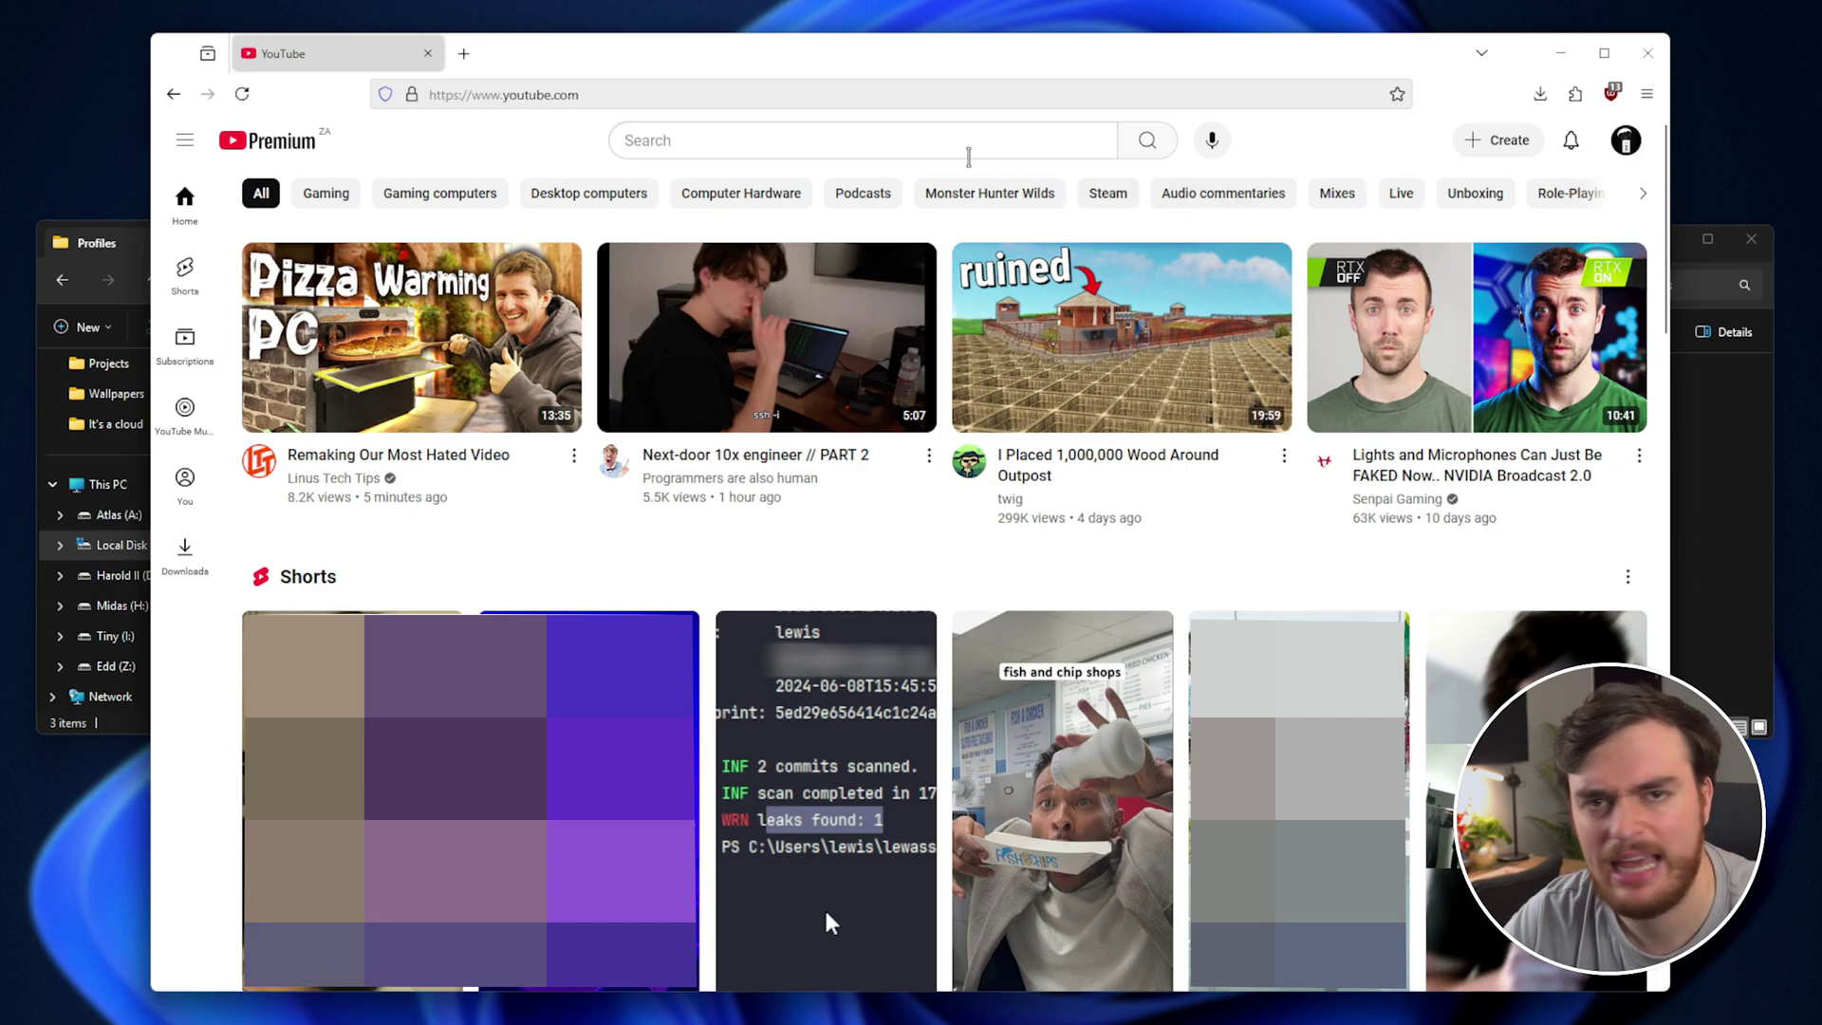
Load twitch.tv in a new tab, already signed in, and open another blank tab.
click(463, 53)
text(twitch.tv)
key(Return)
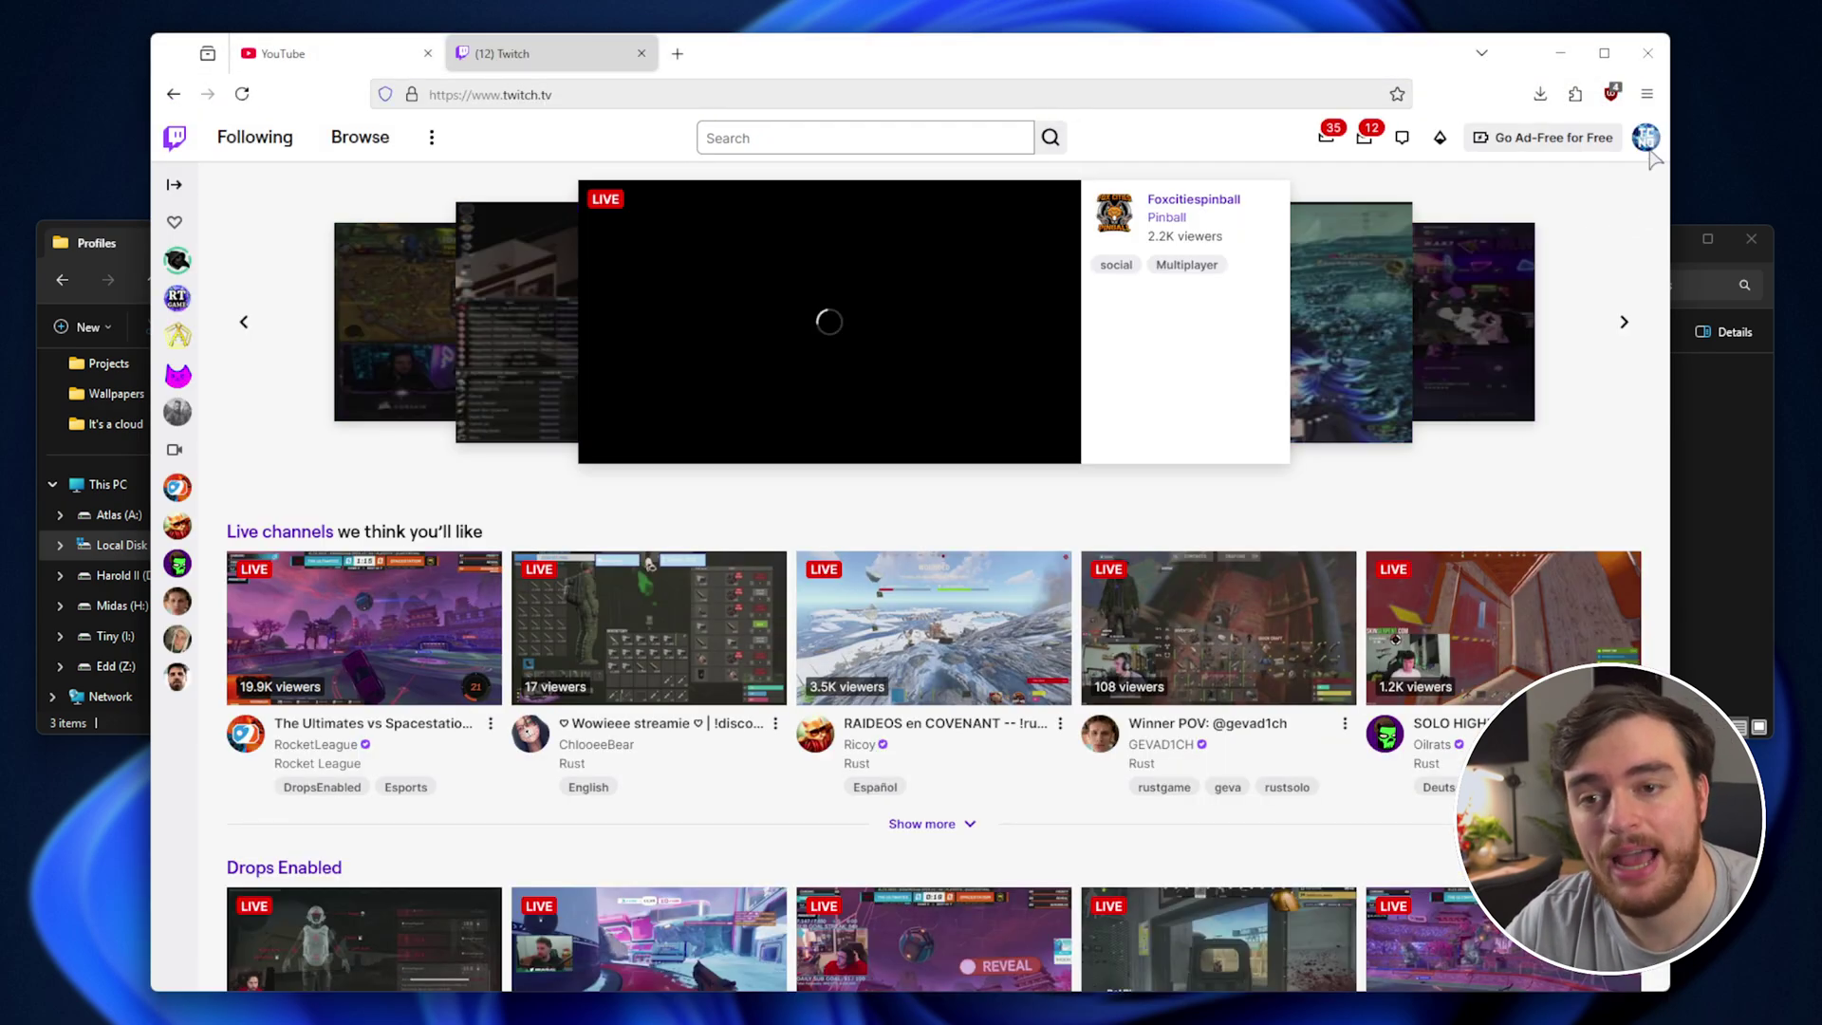
key(ctrl+t)
Search settings for 'password' and view the empty Saved passwords list.
click(1646, 93)
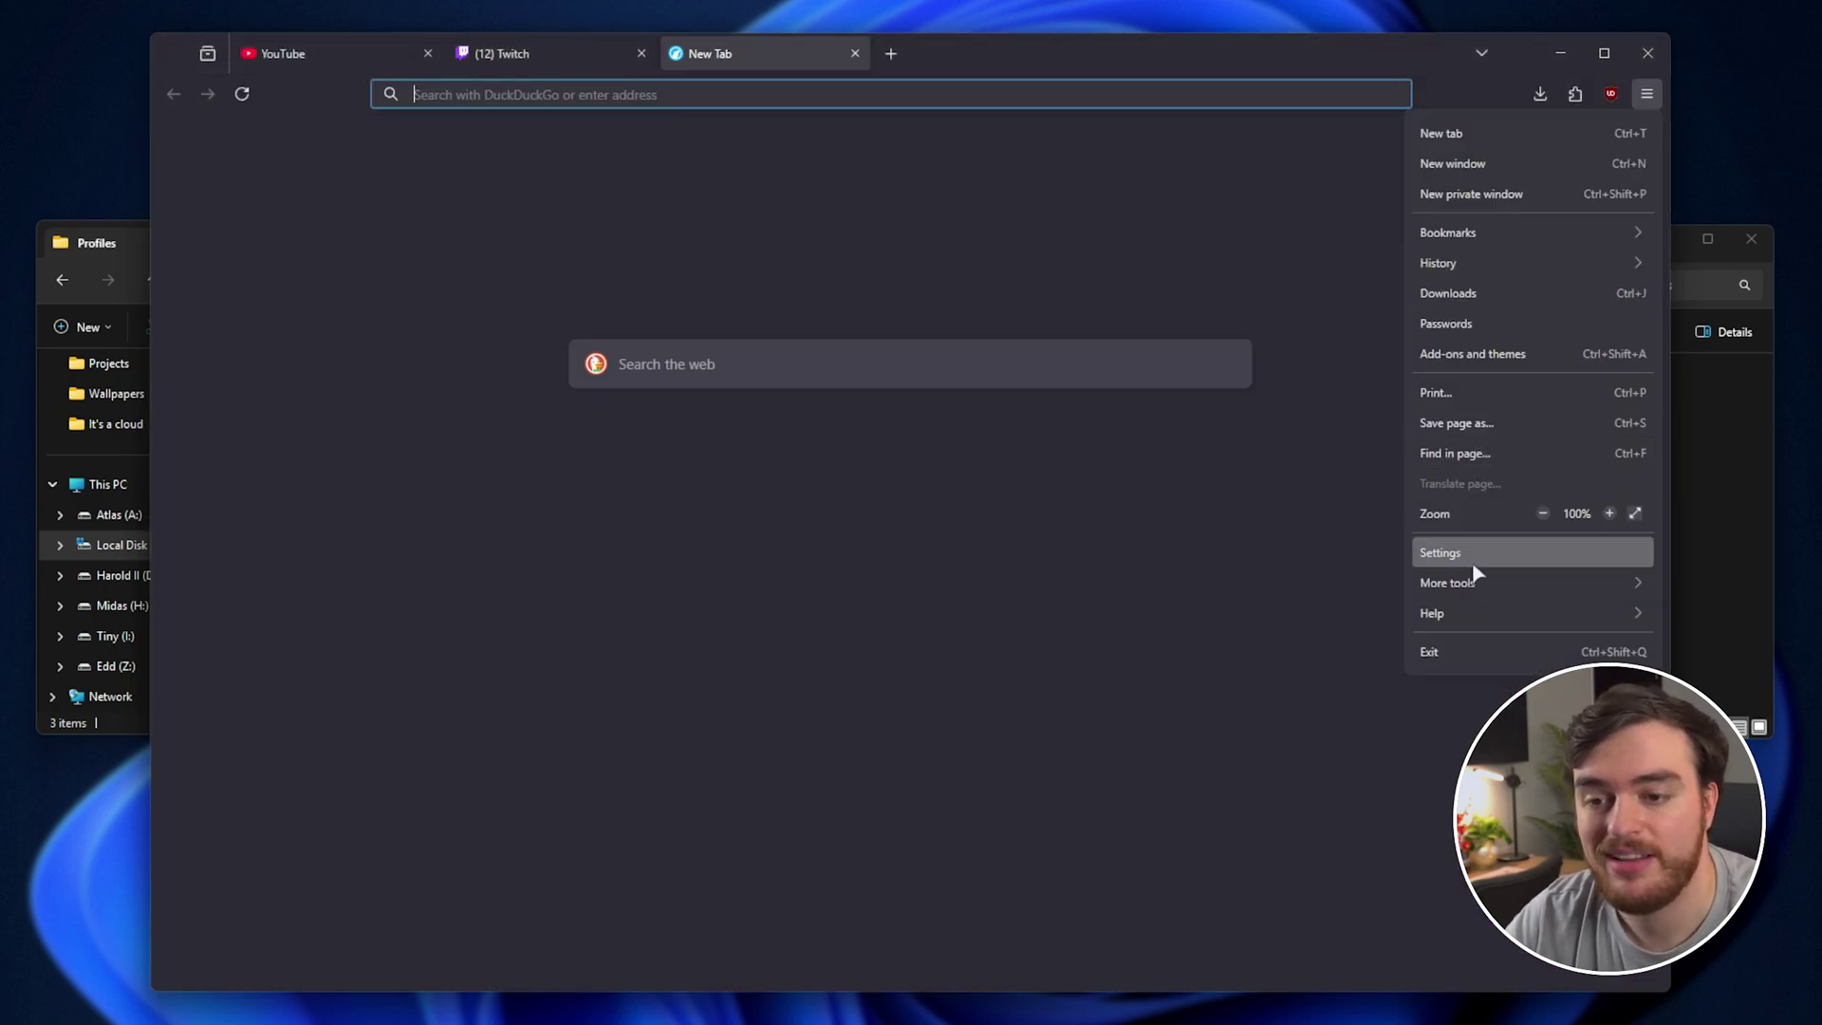
click(1473, 564)
text(password)
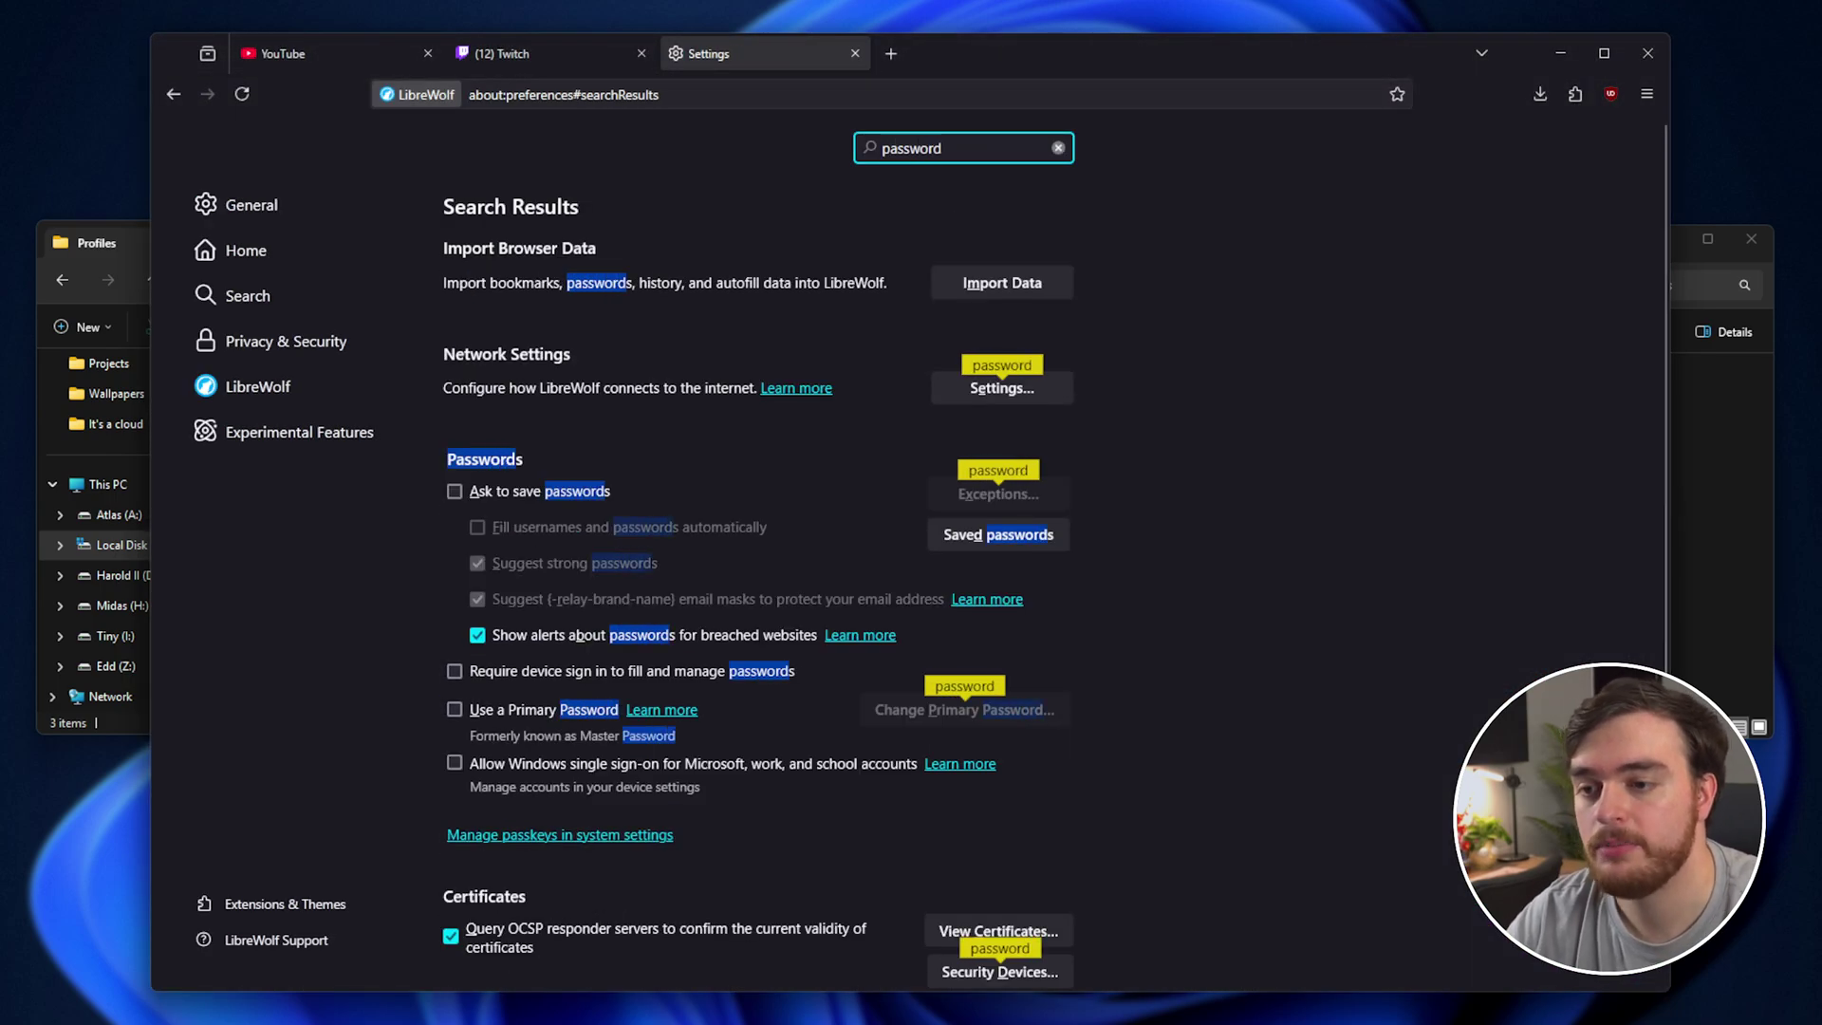
click(1004, 535)
click(521, 305)
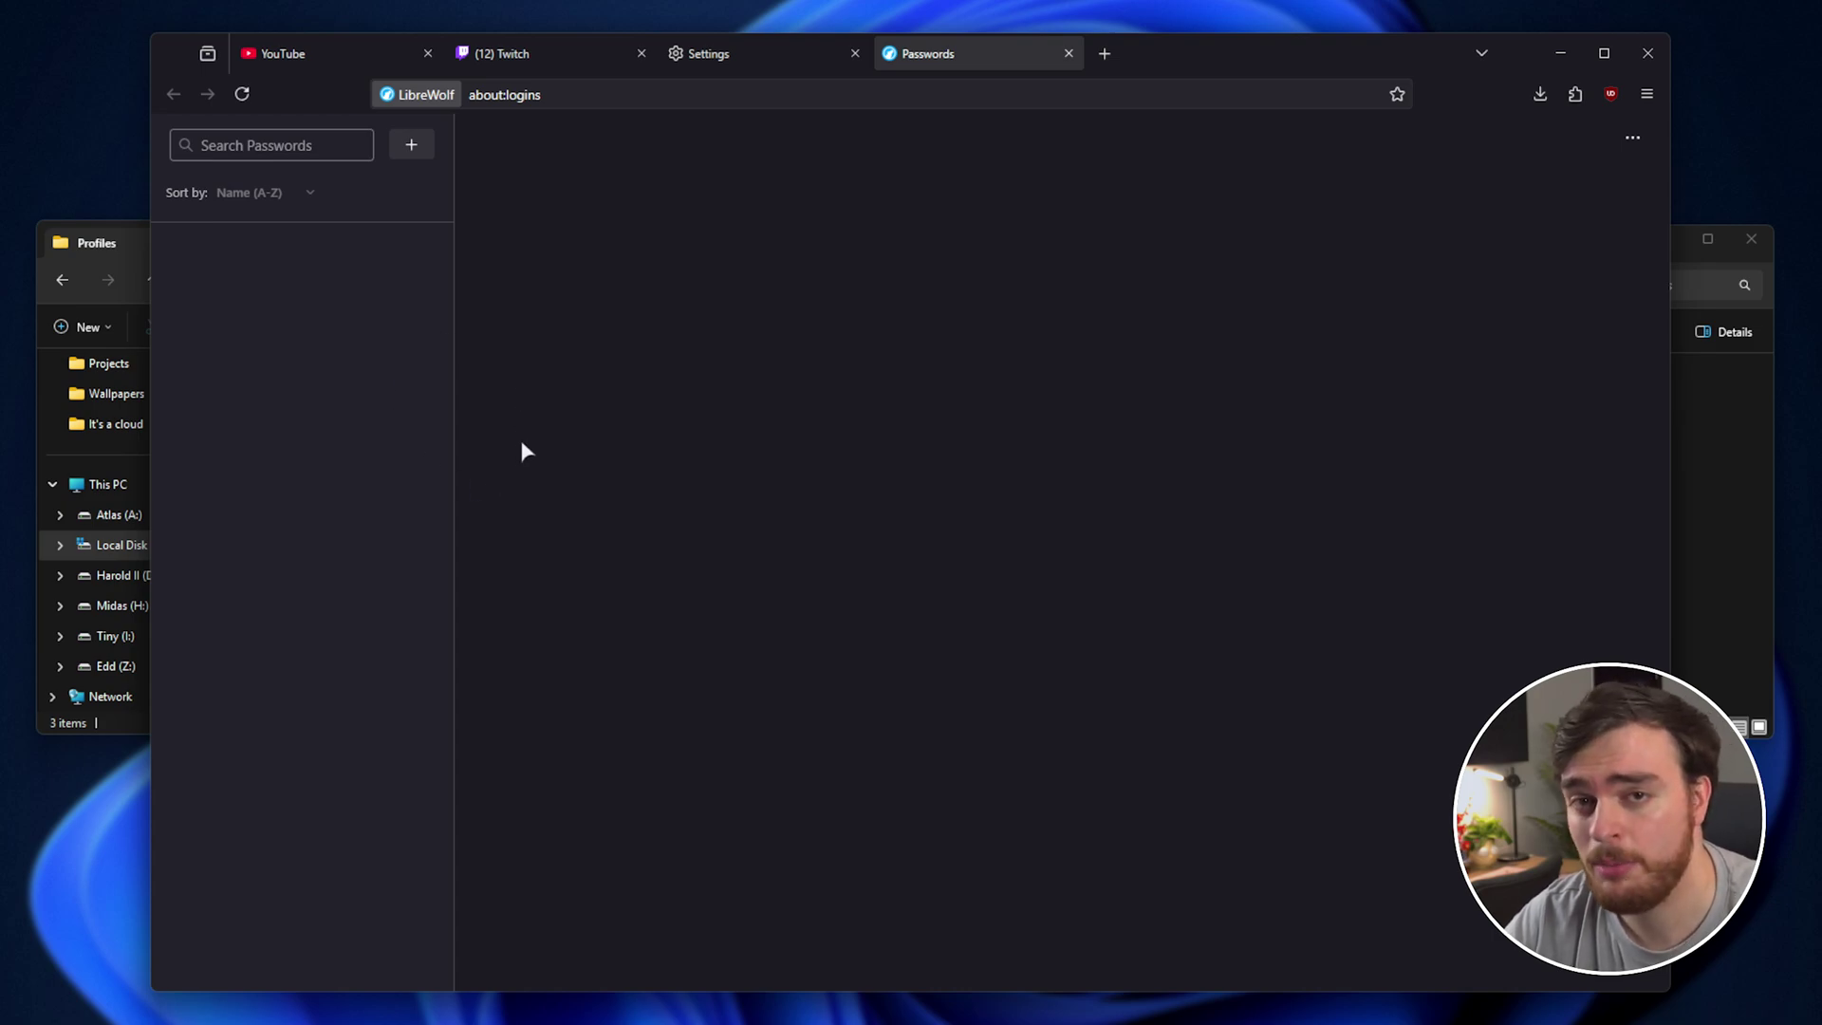
Return to settings and search for 'sync' to check Firefox Sync.
click(707, 53)
click(989, 177)
double_click(989, 176)
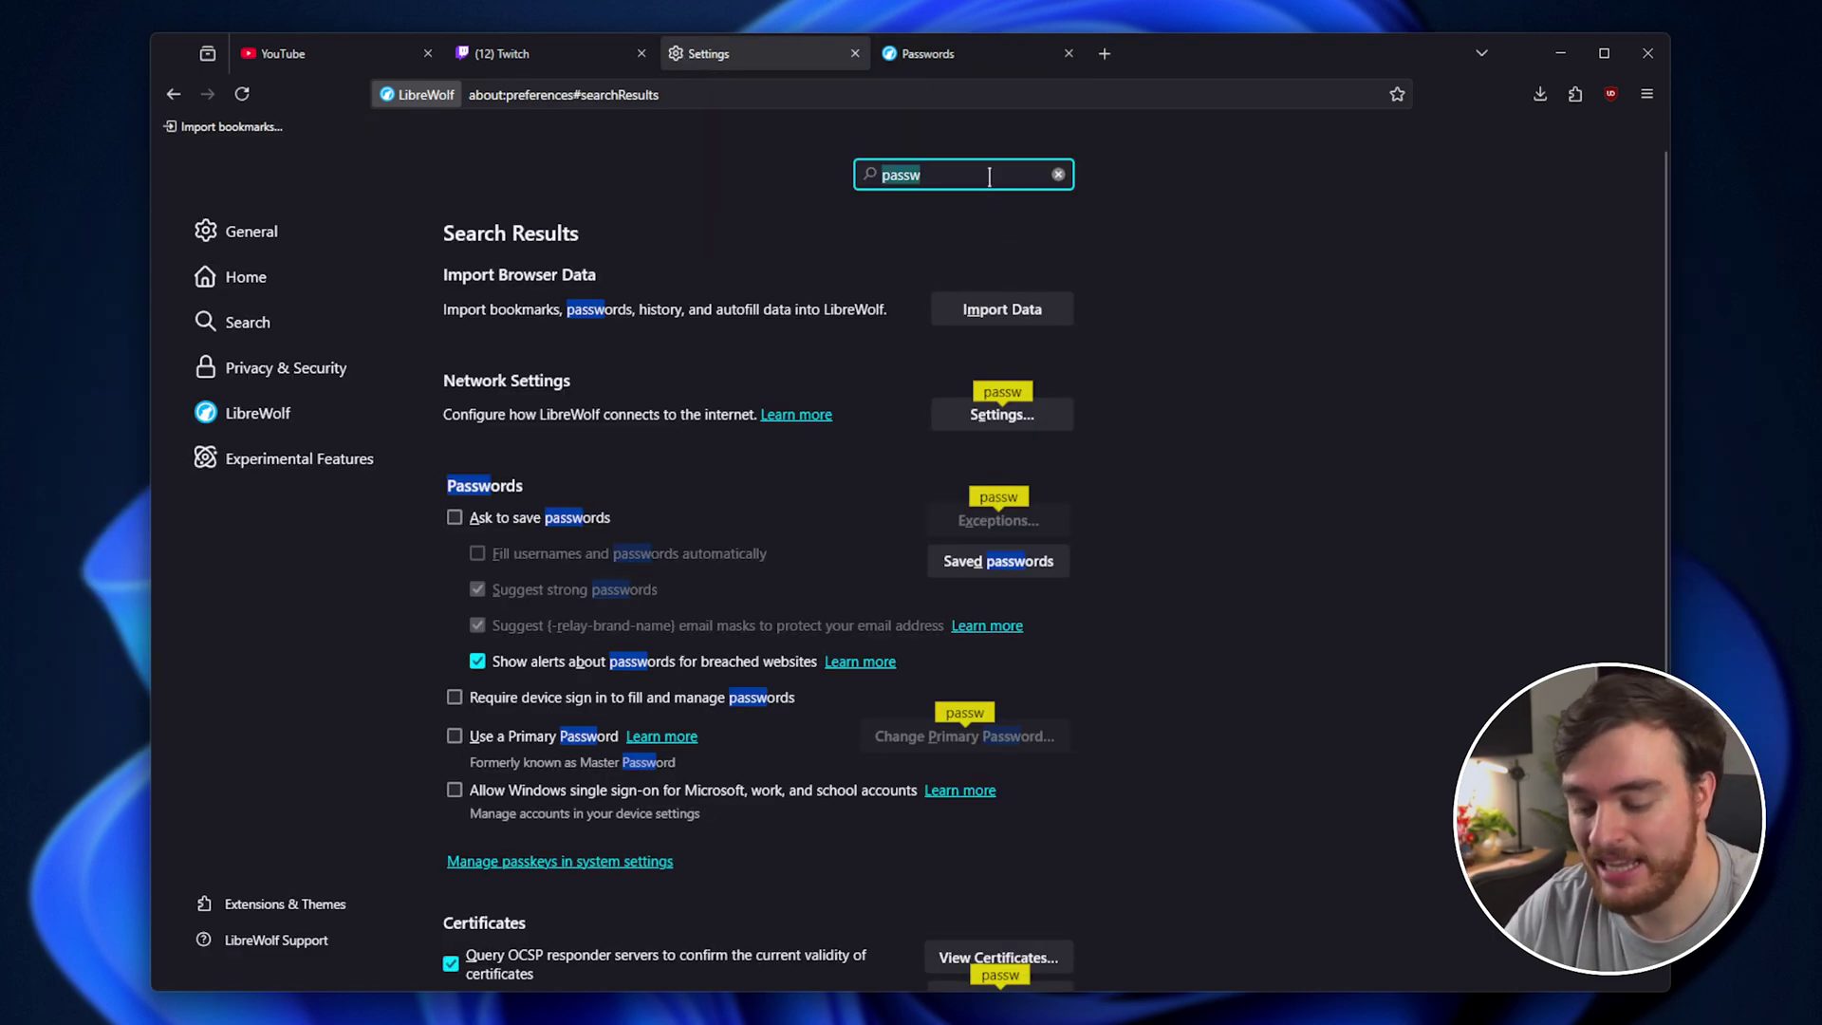
text(sync)
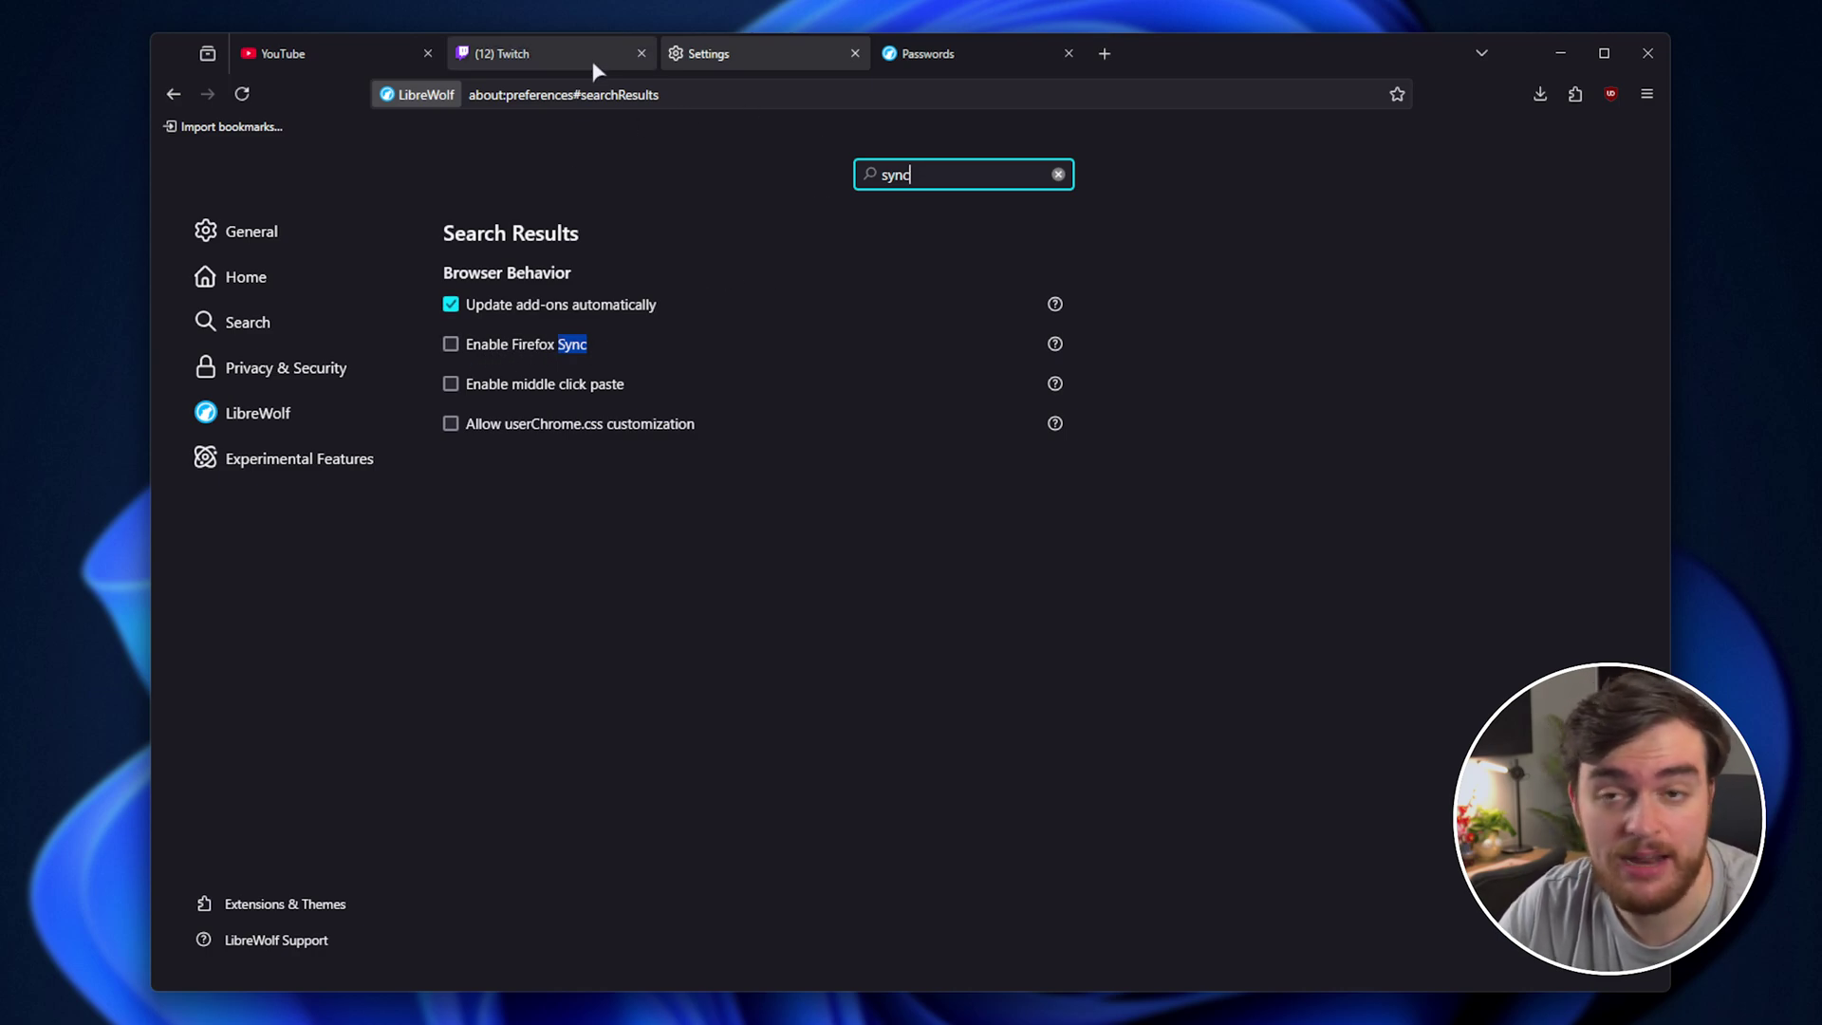
mouse_move(601, 59)
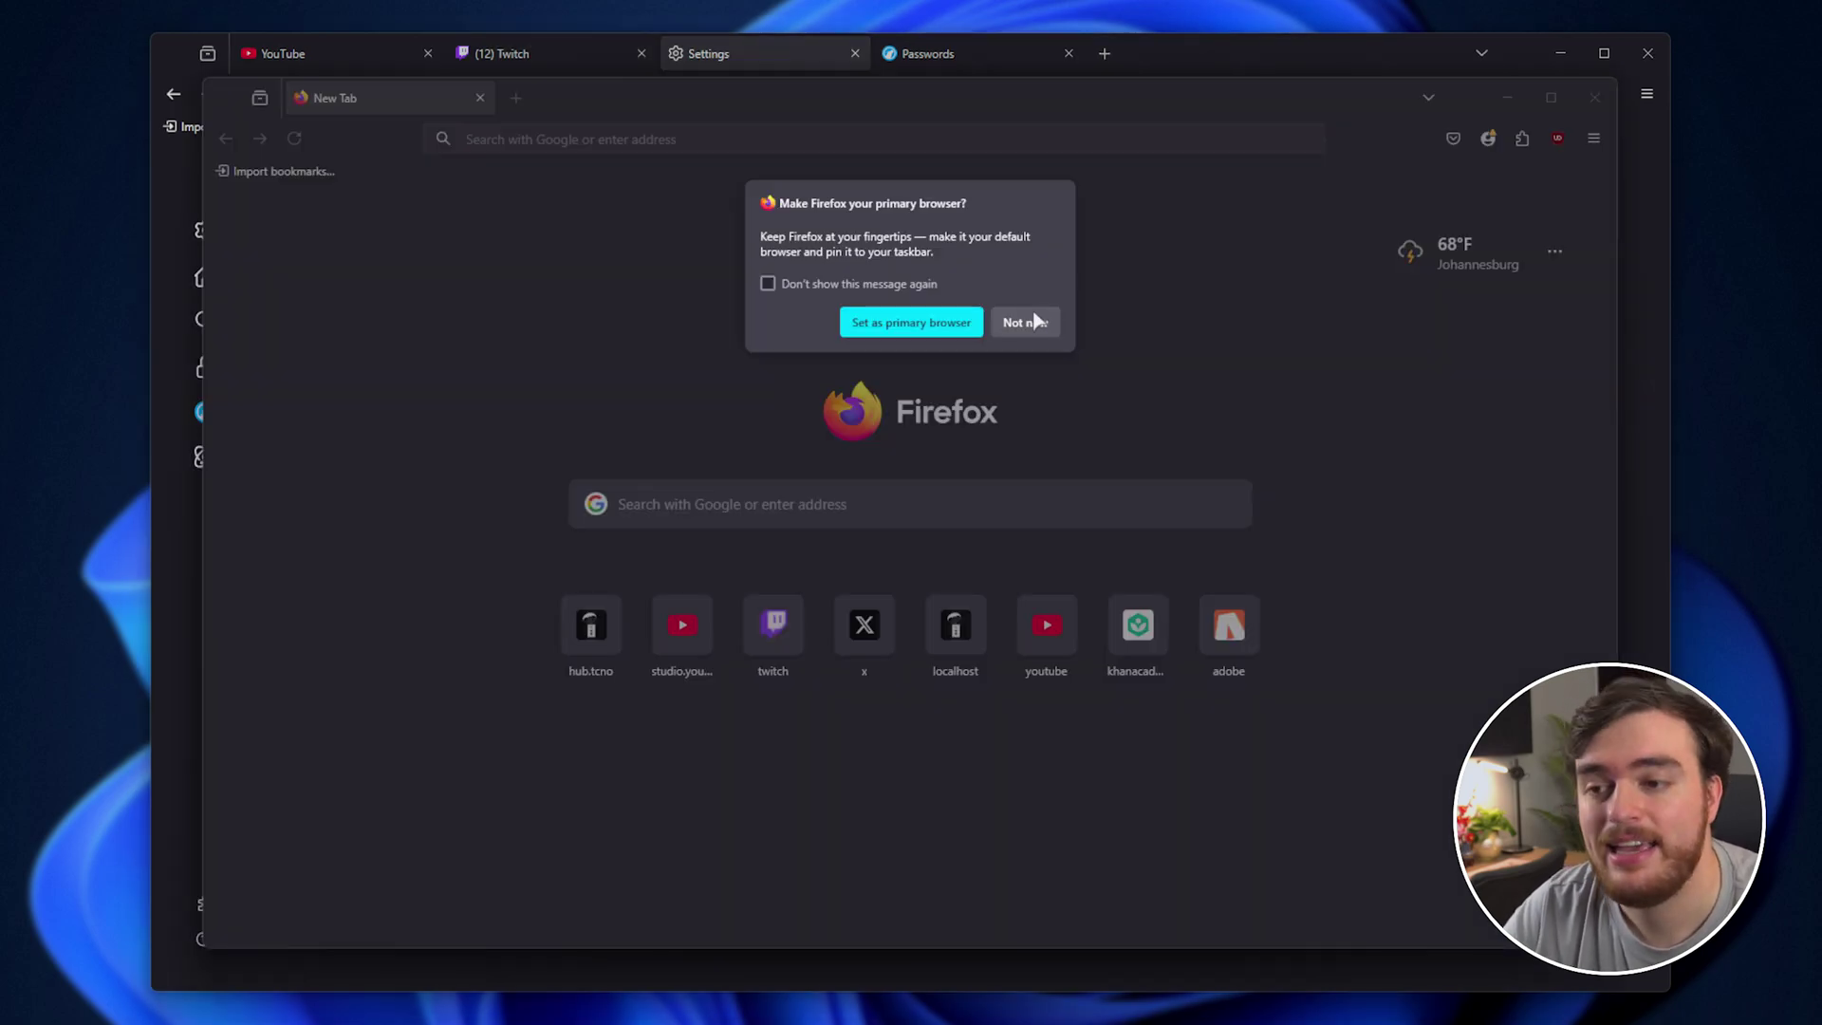
Export Firefox's test.com and twitter.com saved logins from Passwords to a file, then close Firefox.
click(1028, 322)
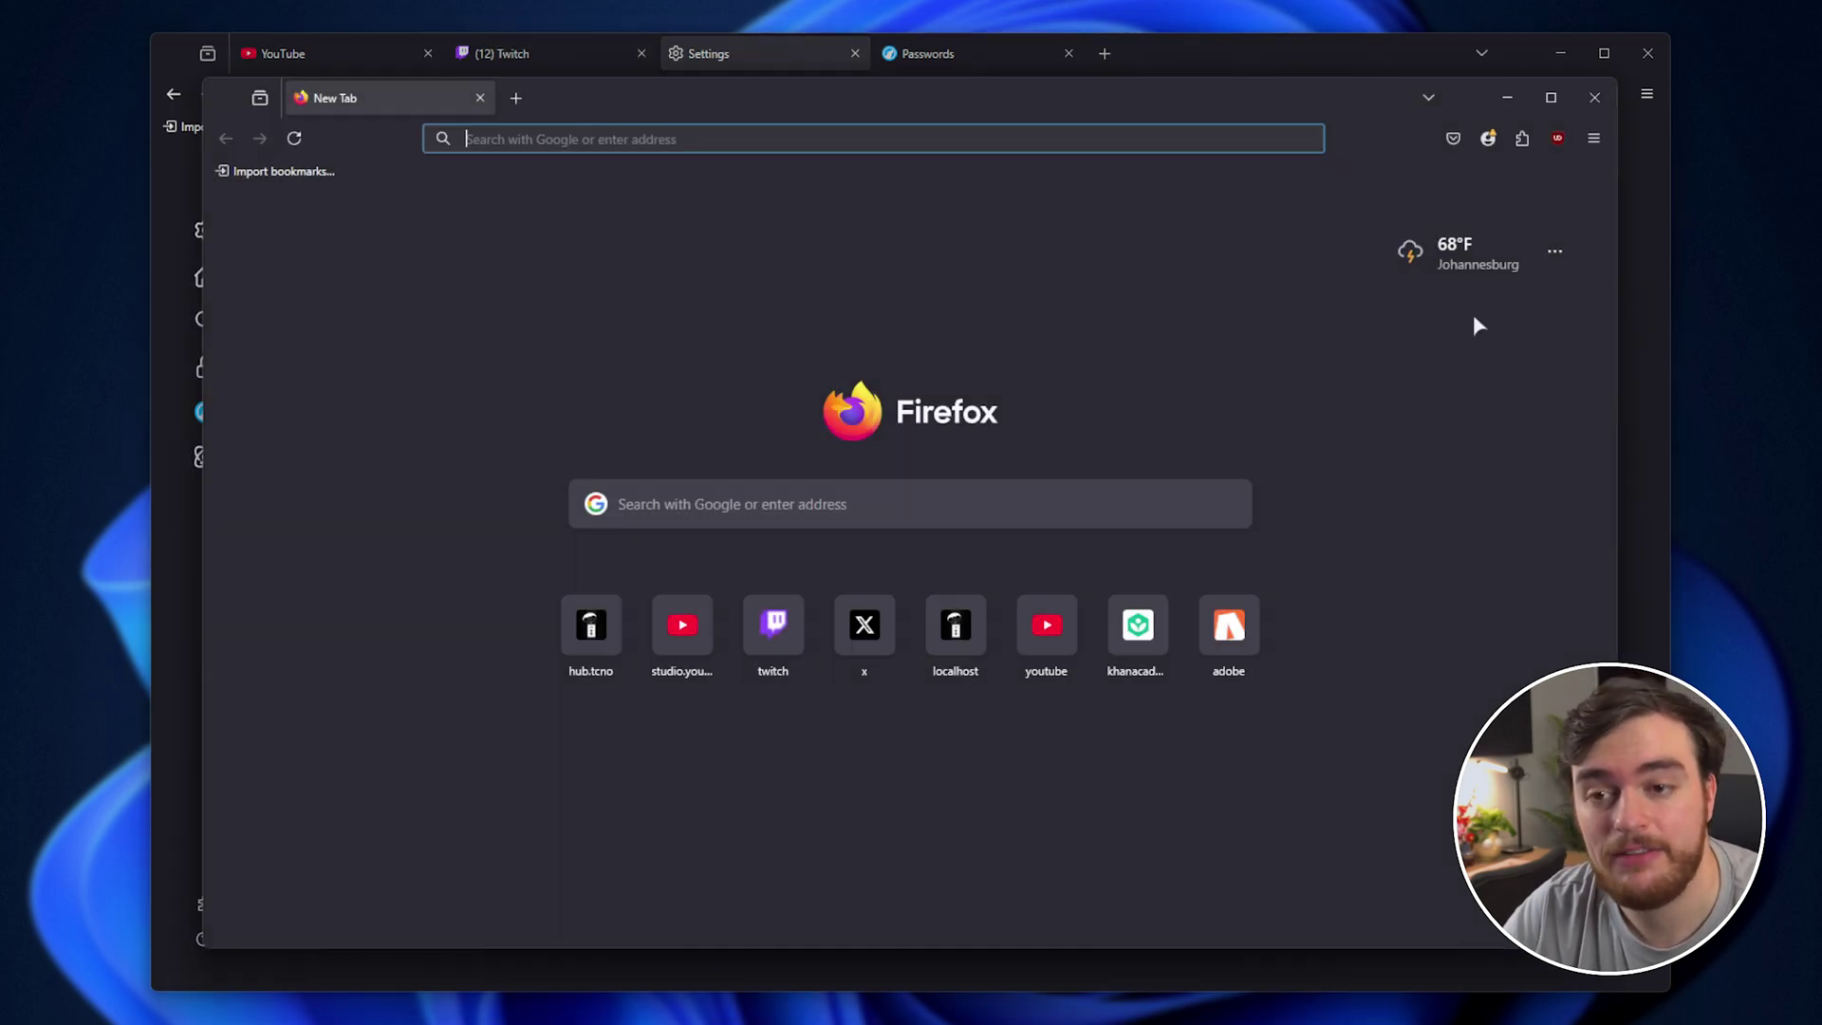
click(1593, 139)
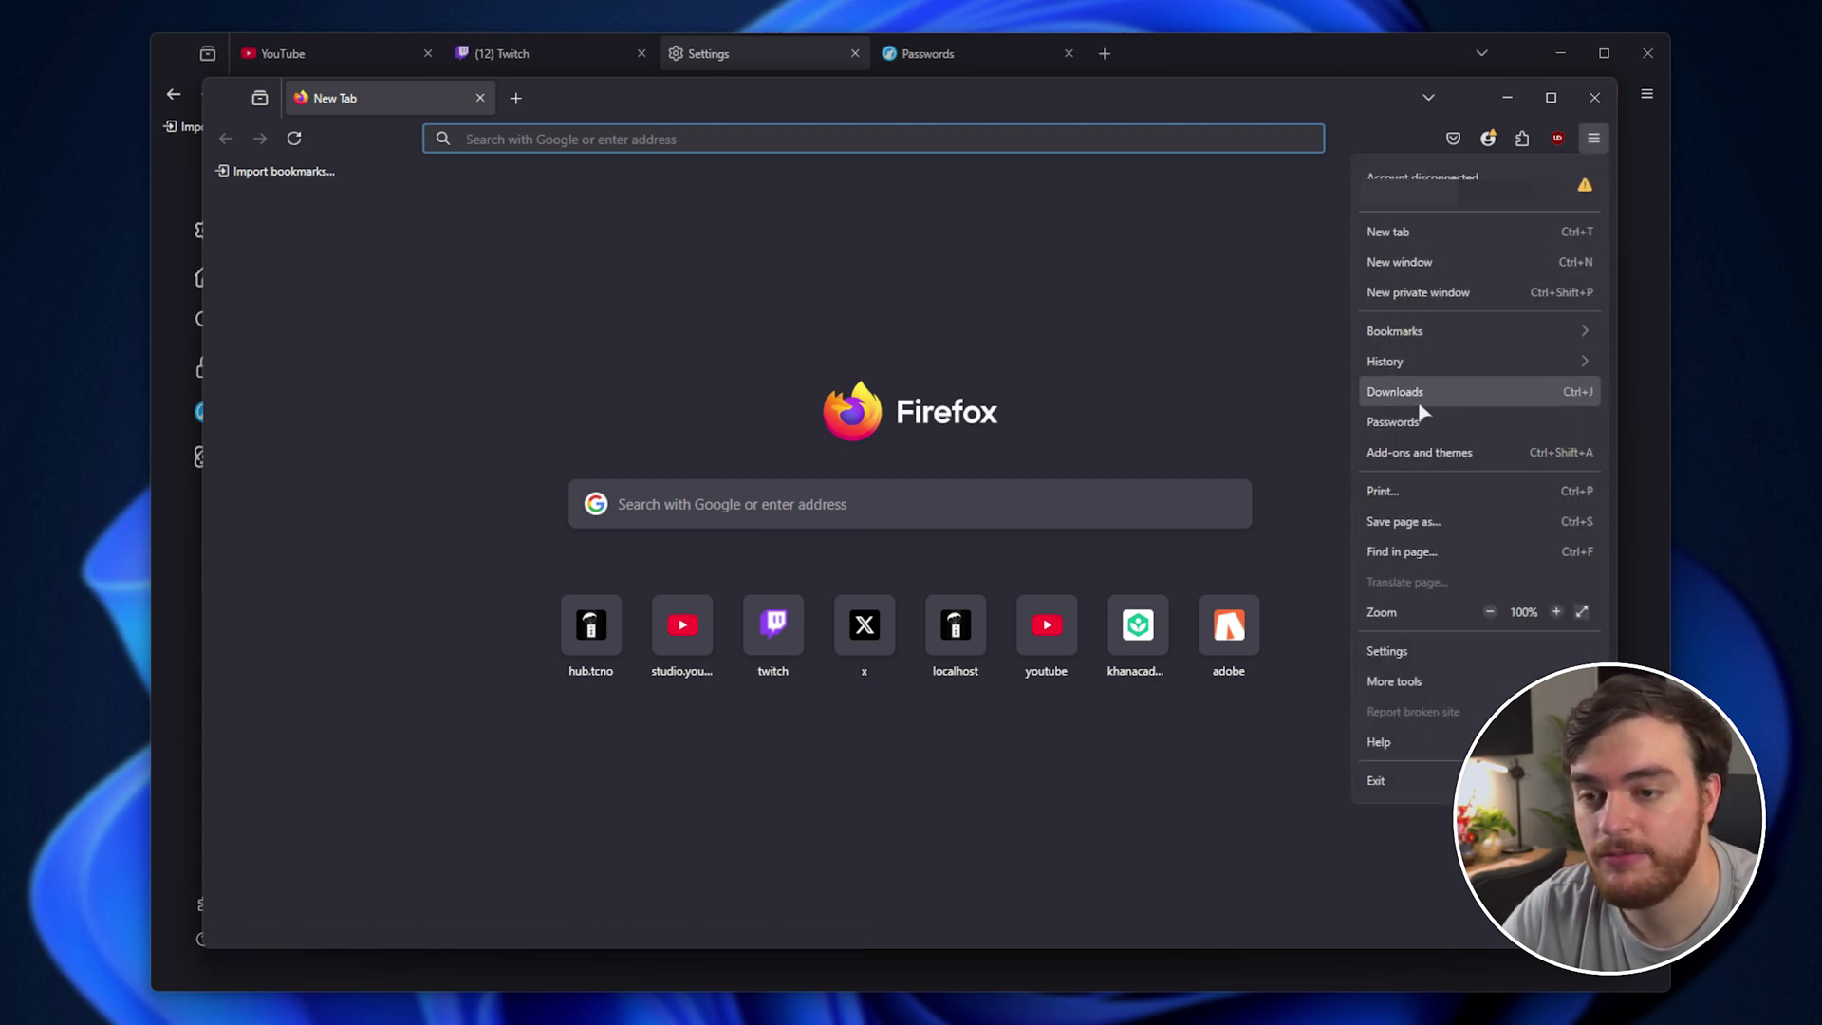
click(1414, 422)
middle_click(360, 103)
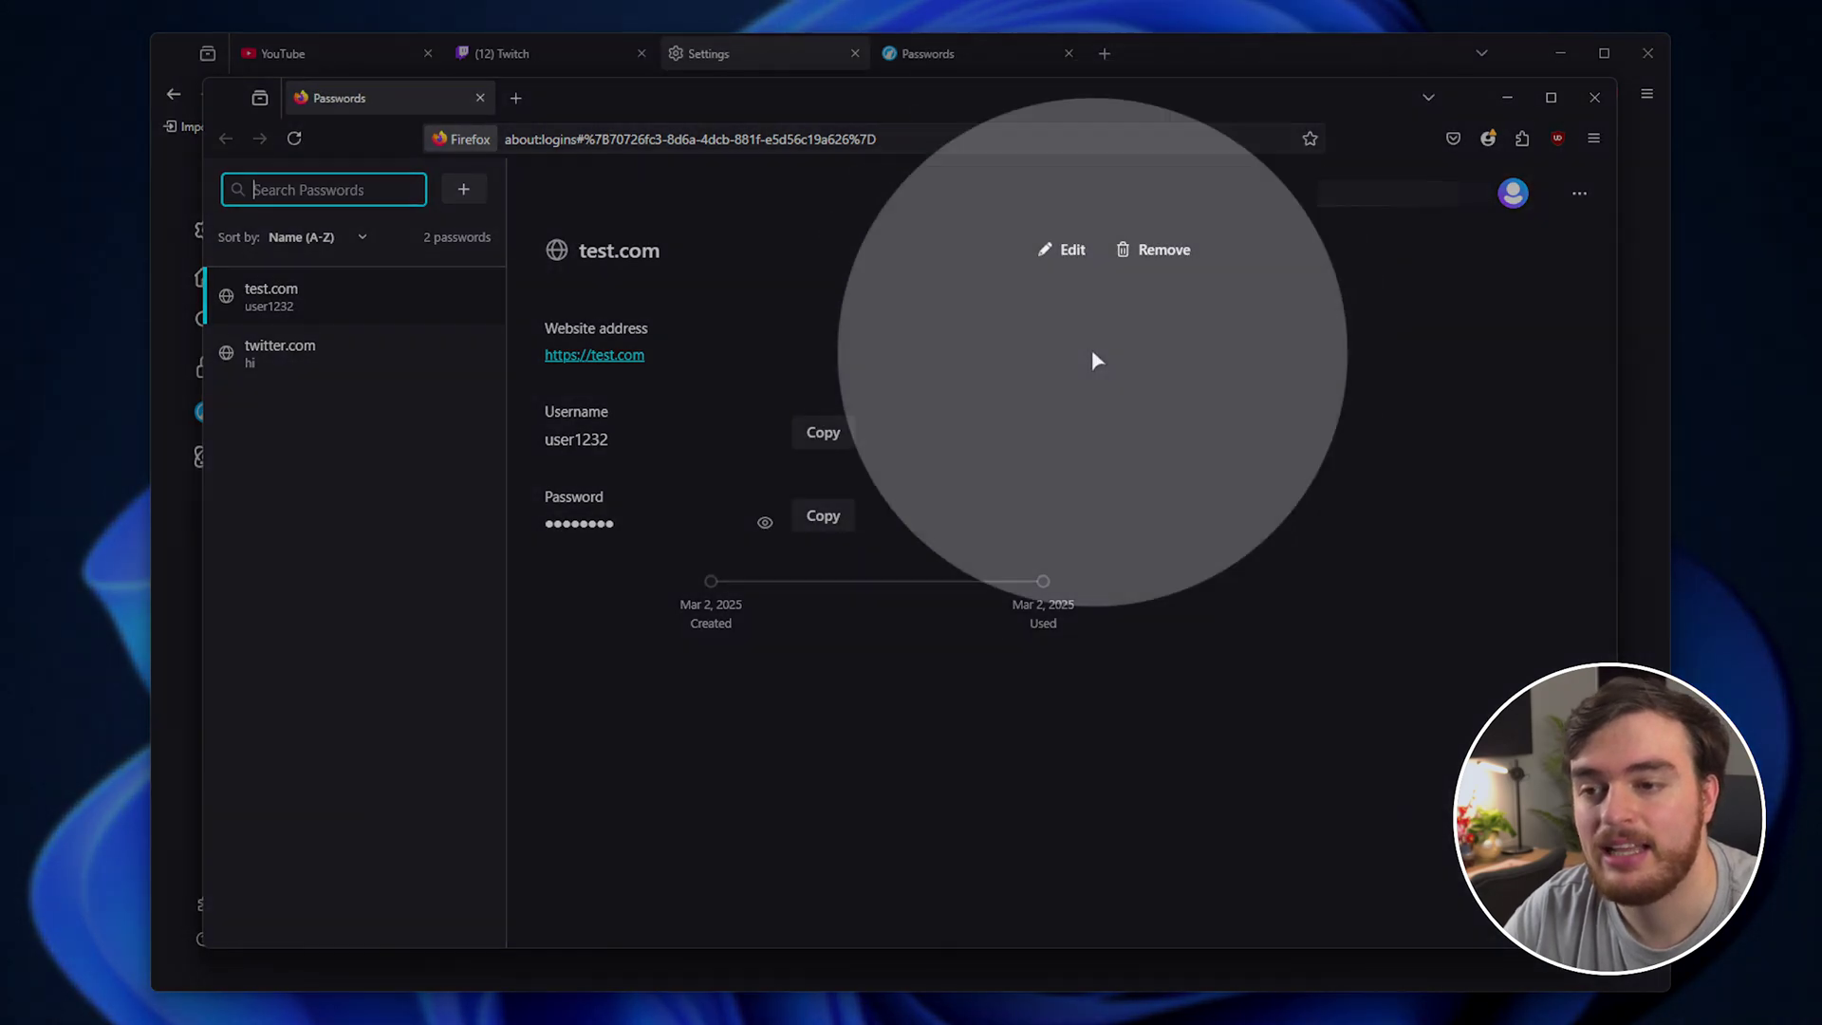
click(1580, 204)
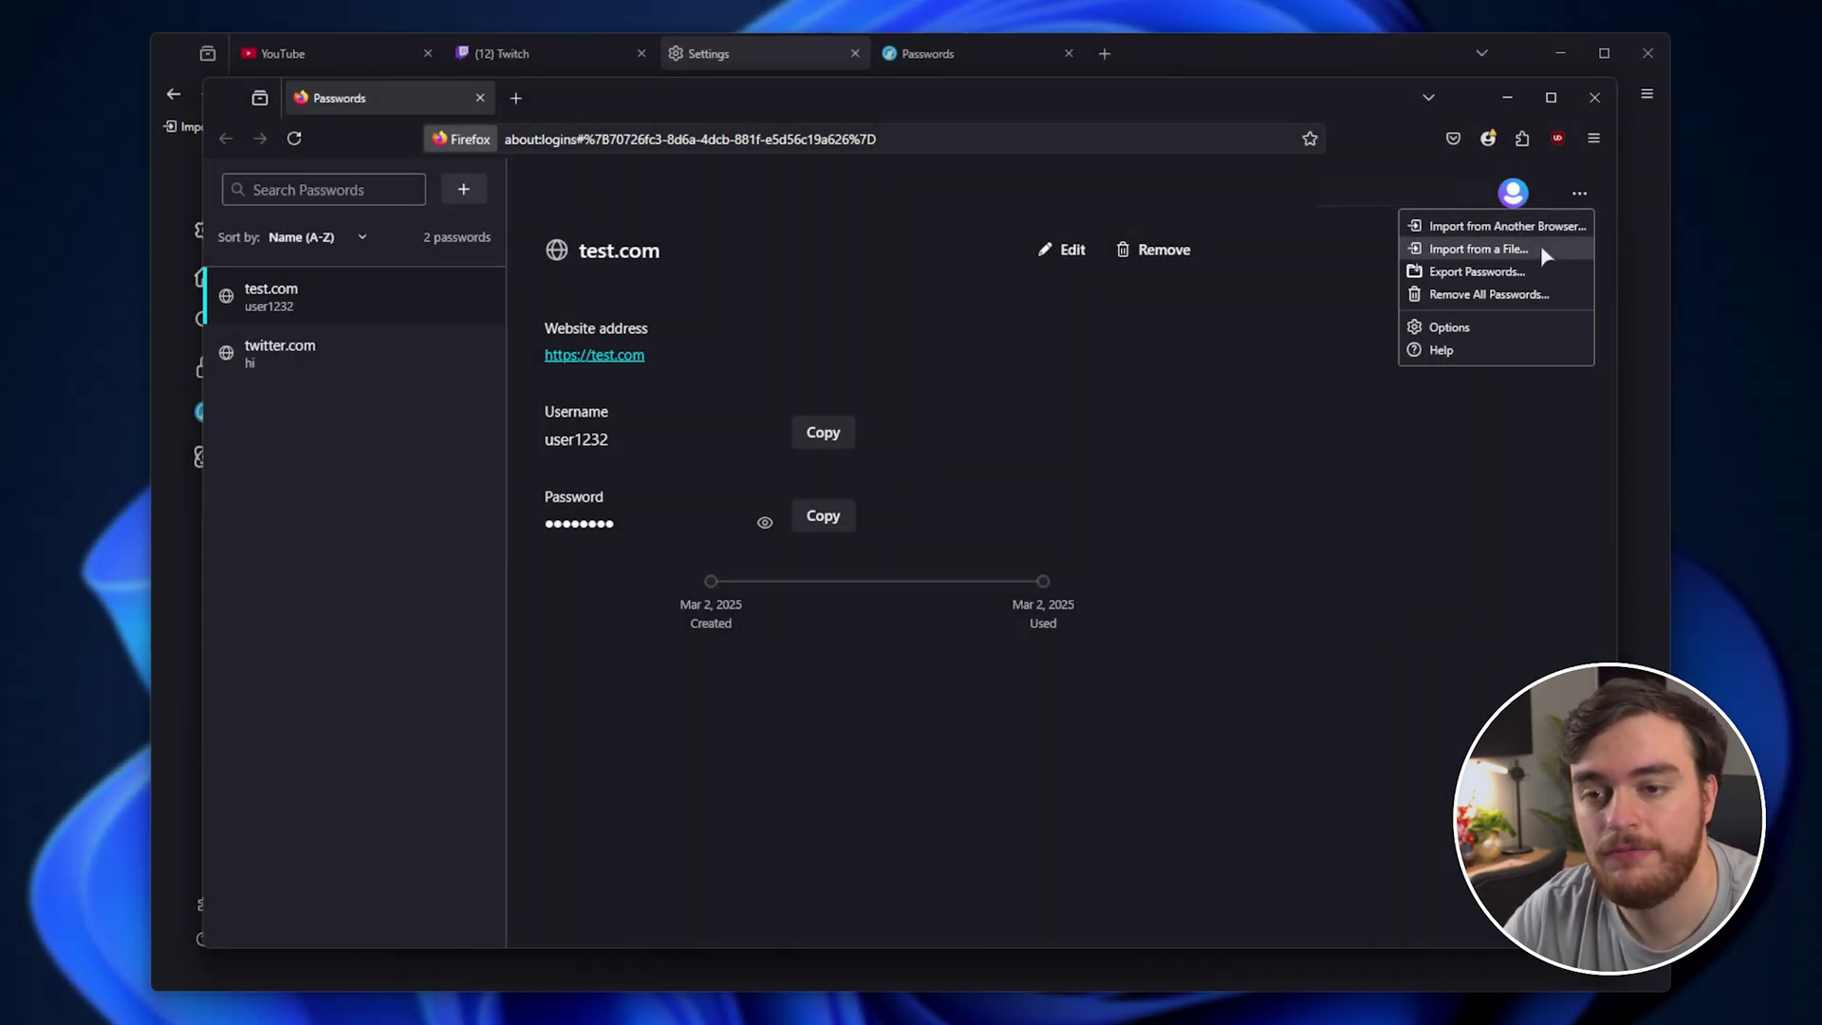
click(1474, 271)
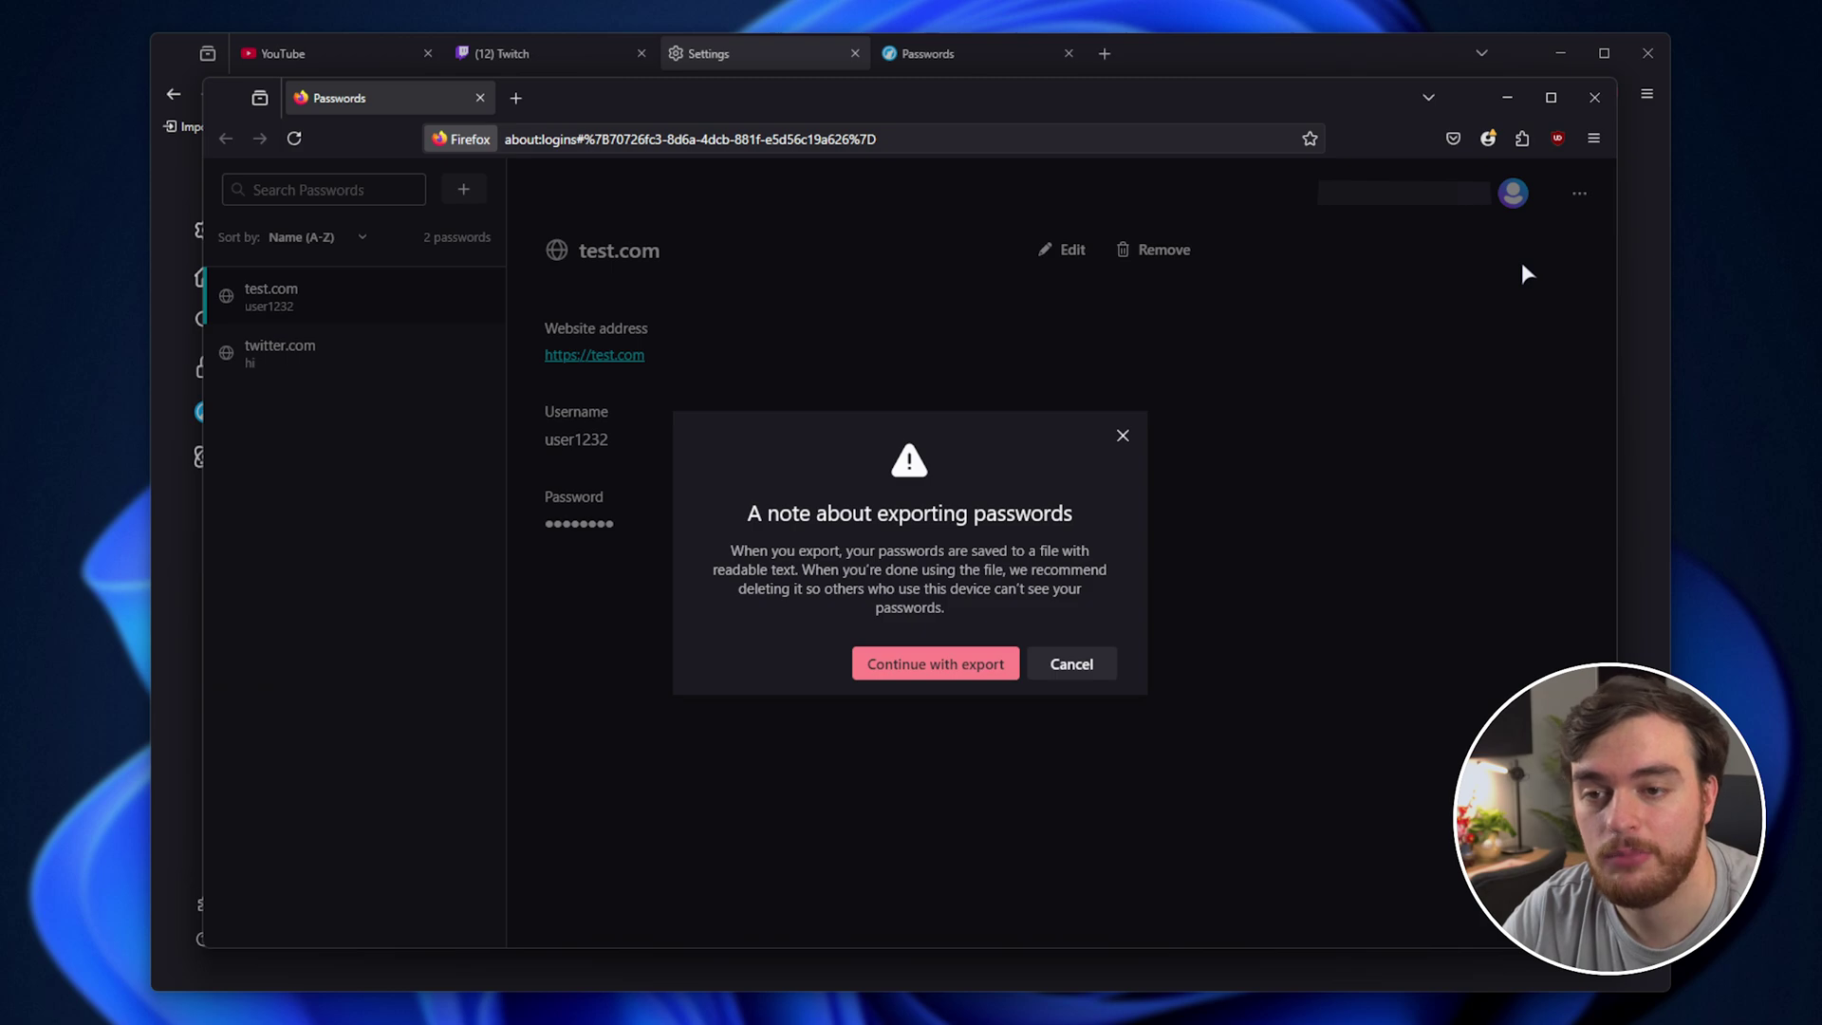
click(982, 662)
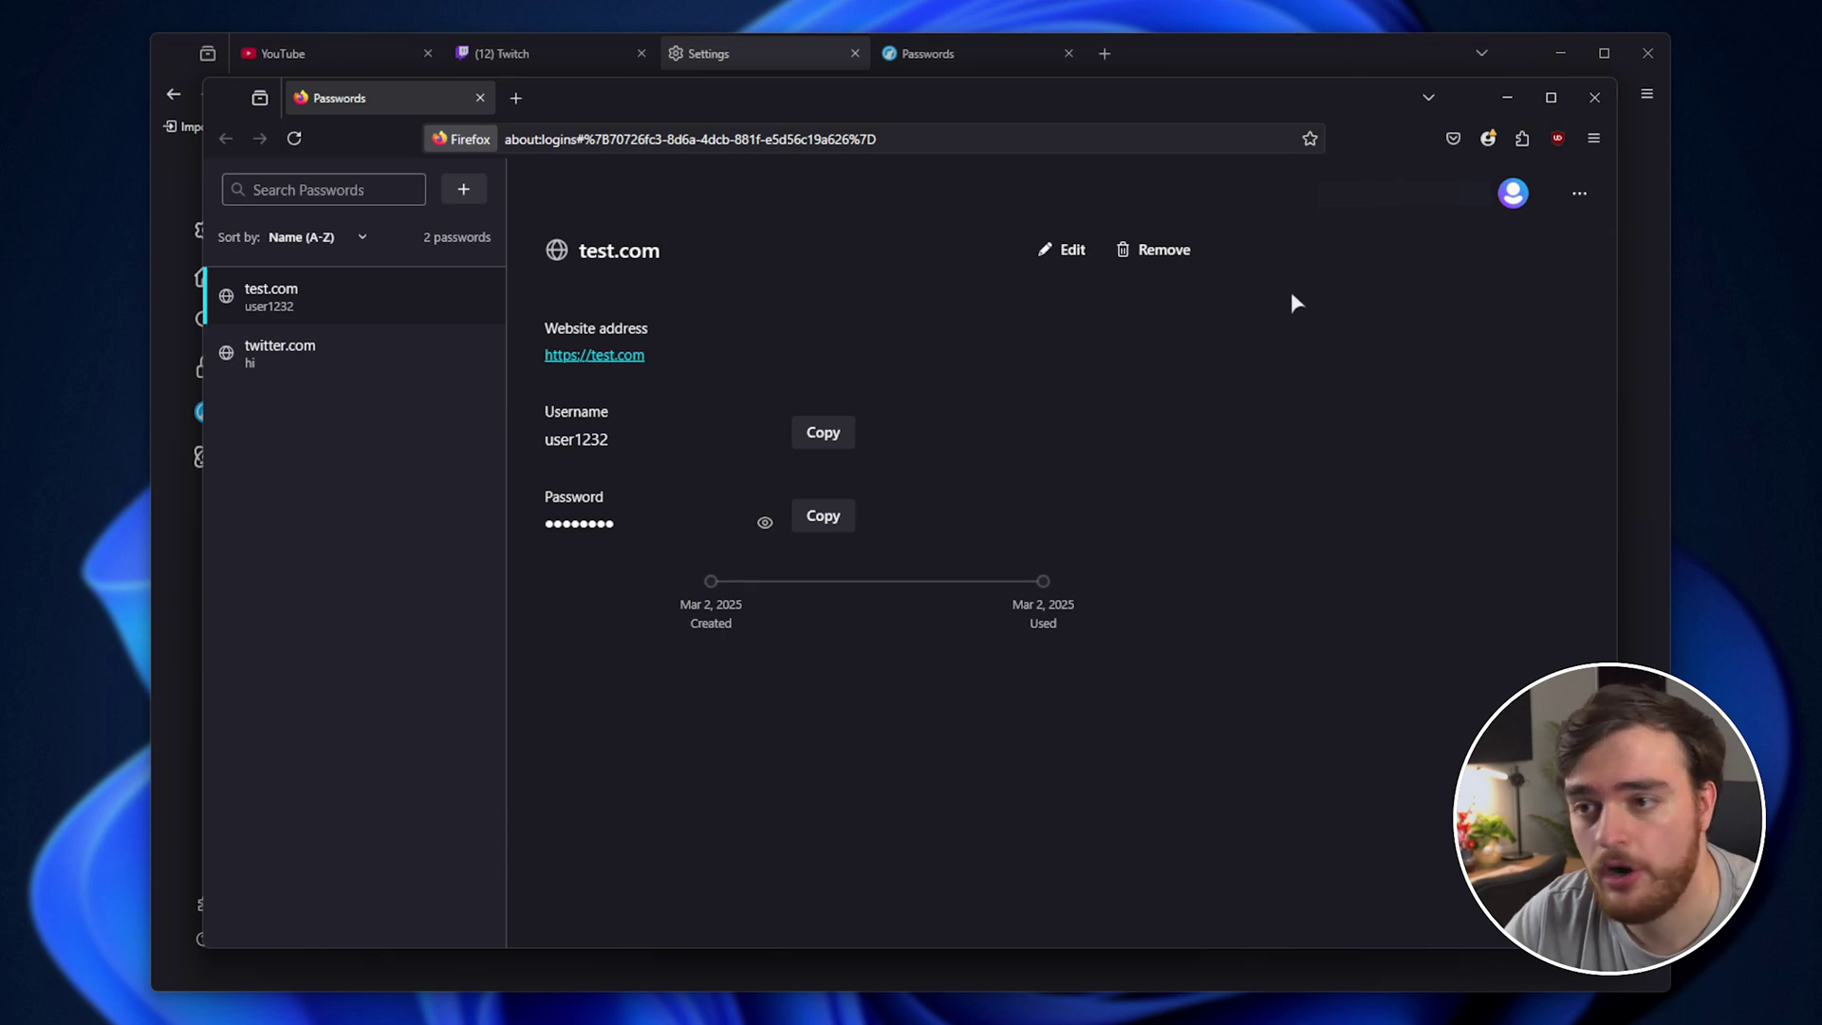
key(ctrl+w)
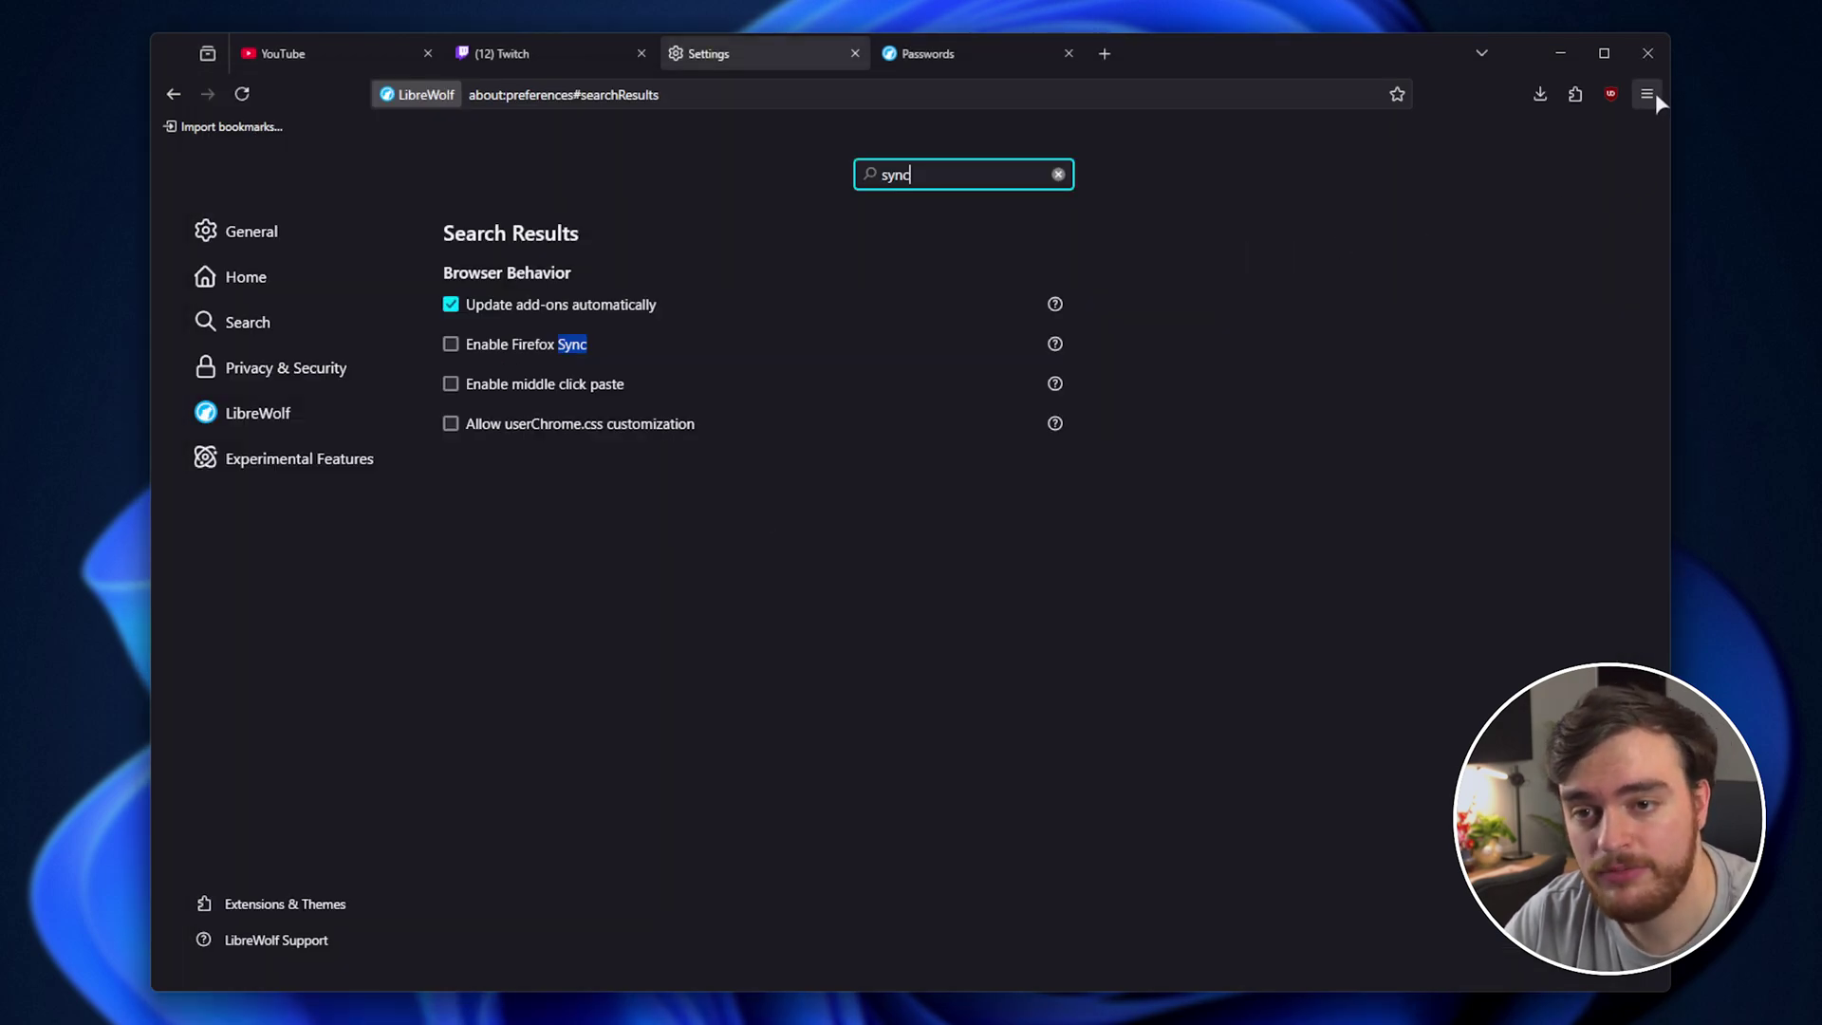
Import the exported passwords file into LibreWolf's Passwords, then close both Passwords tabs.
click(1647, 93)
click(1528, 315)
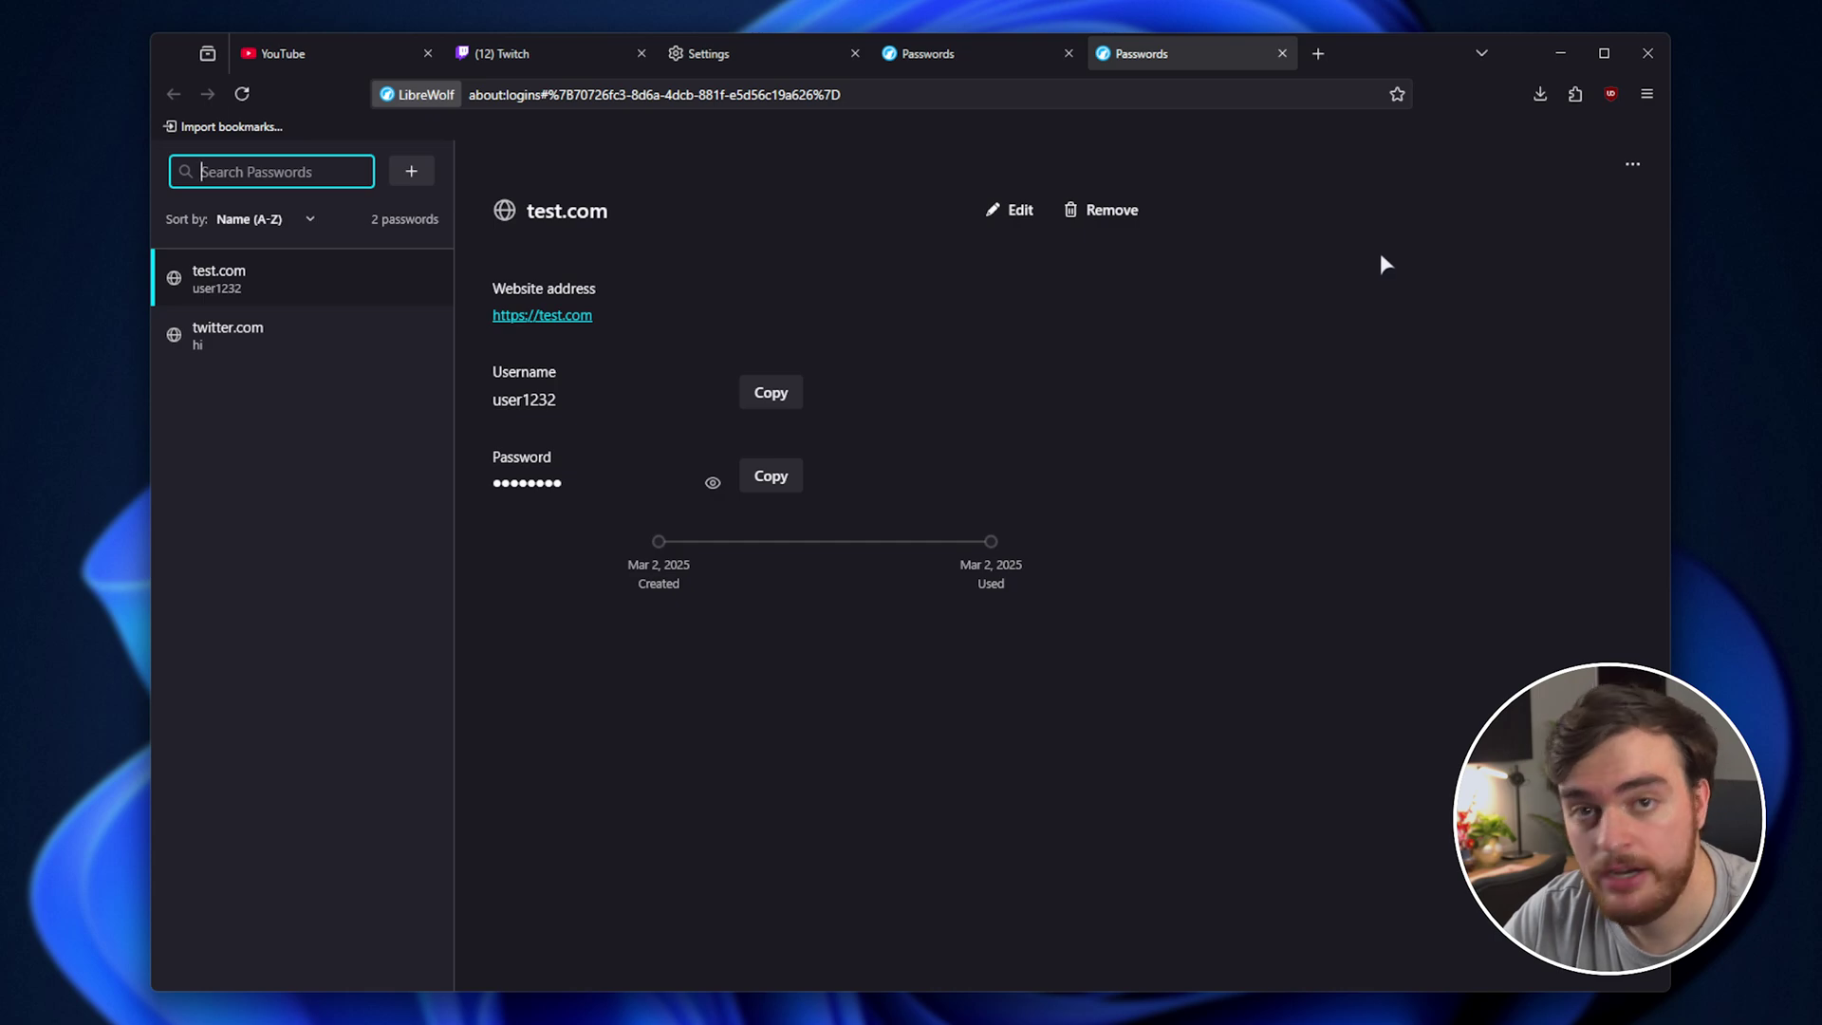
click(1628, 164)
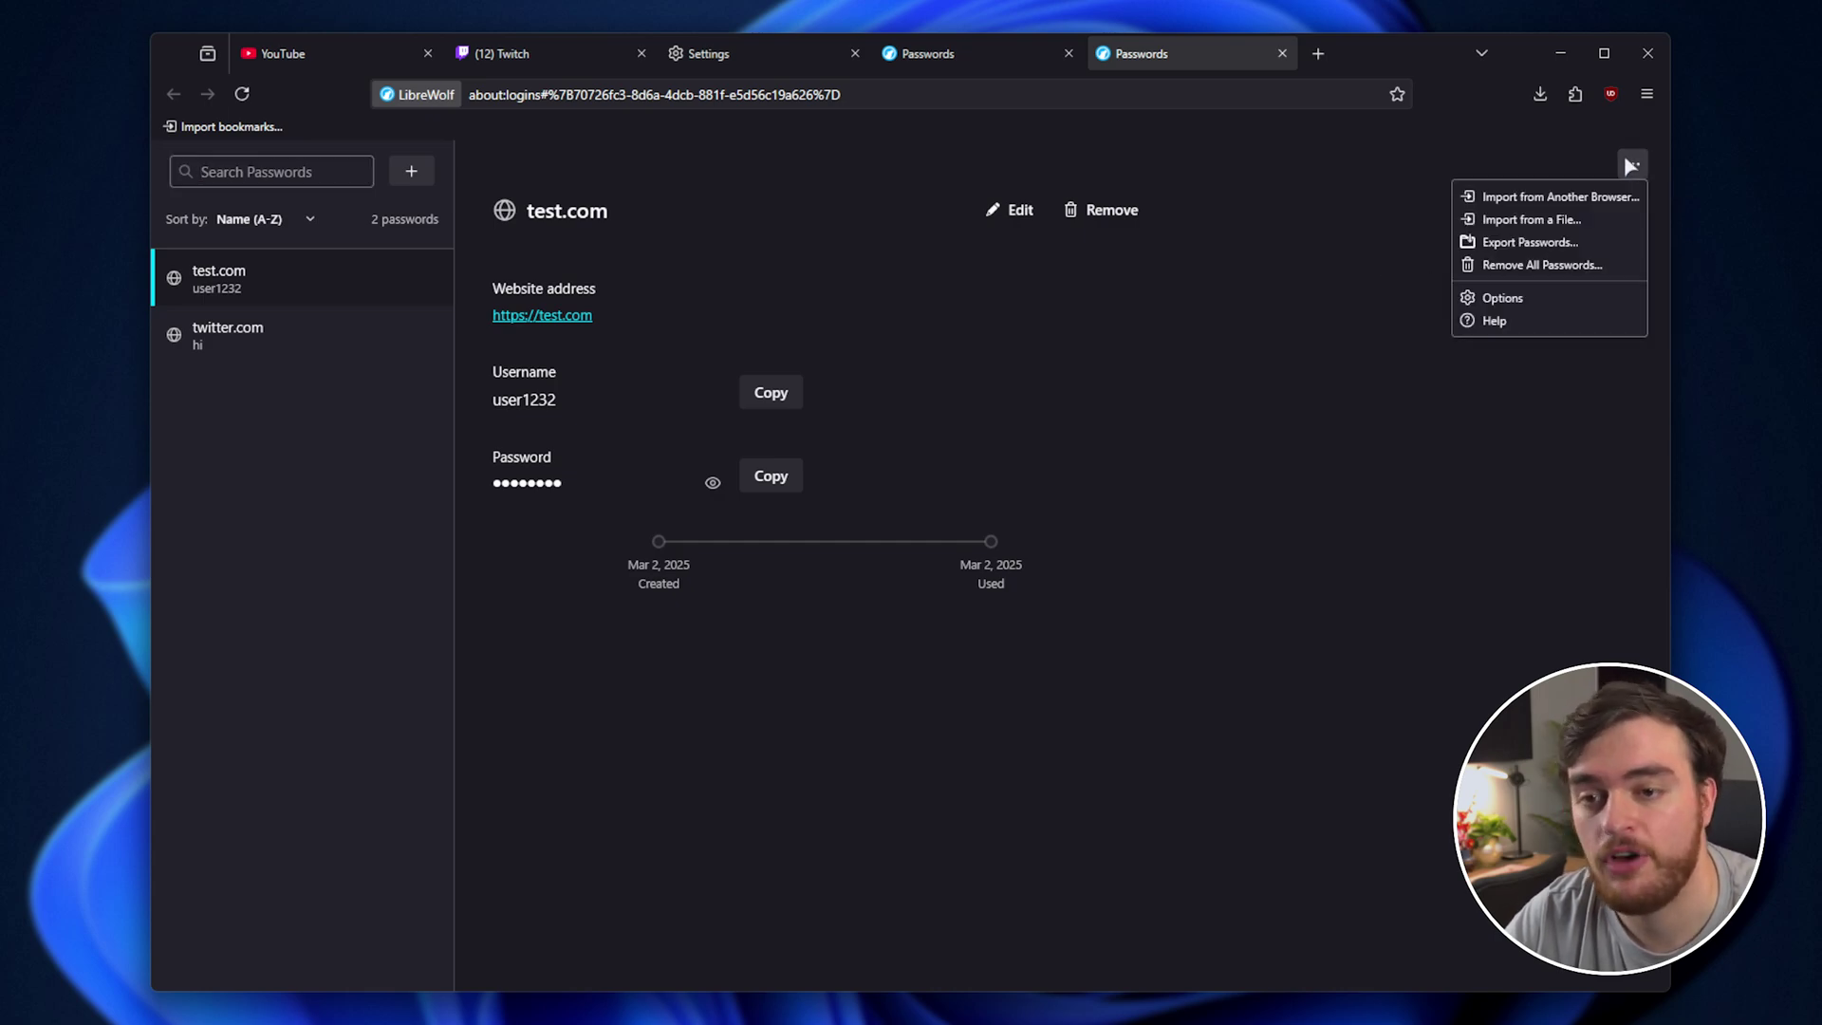
click(1588, 218)
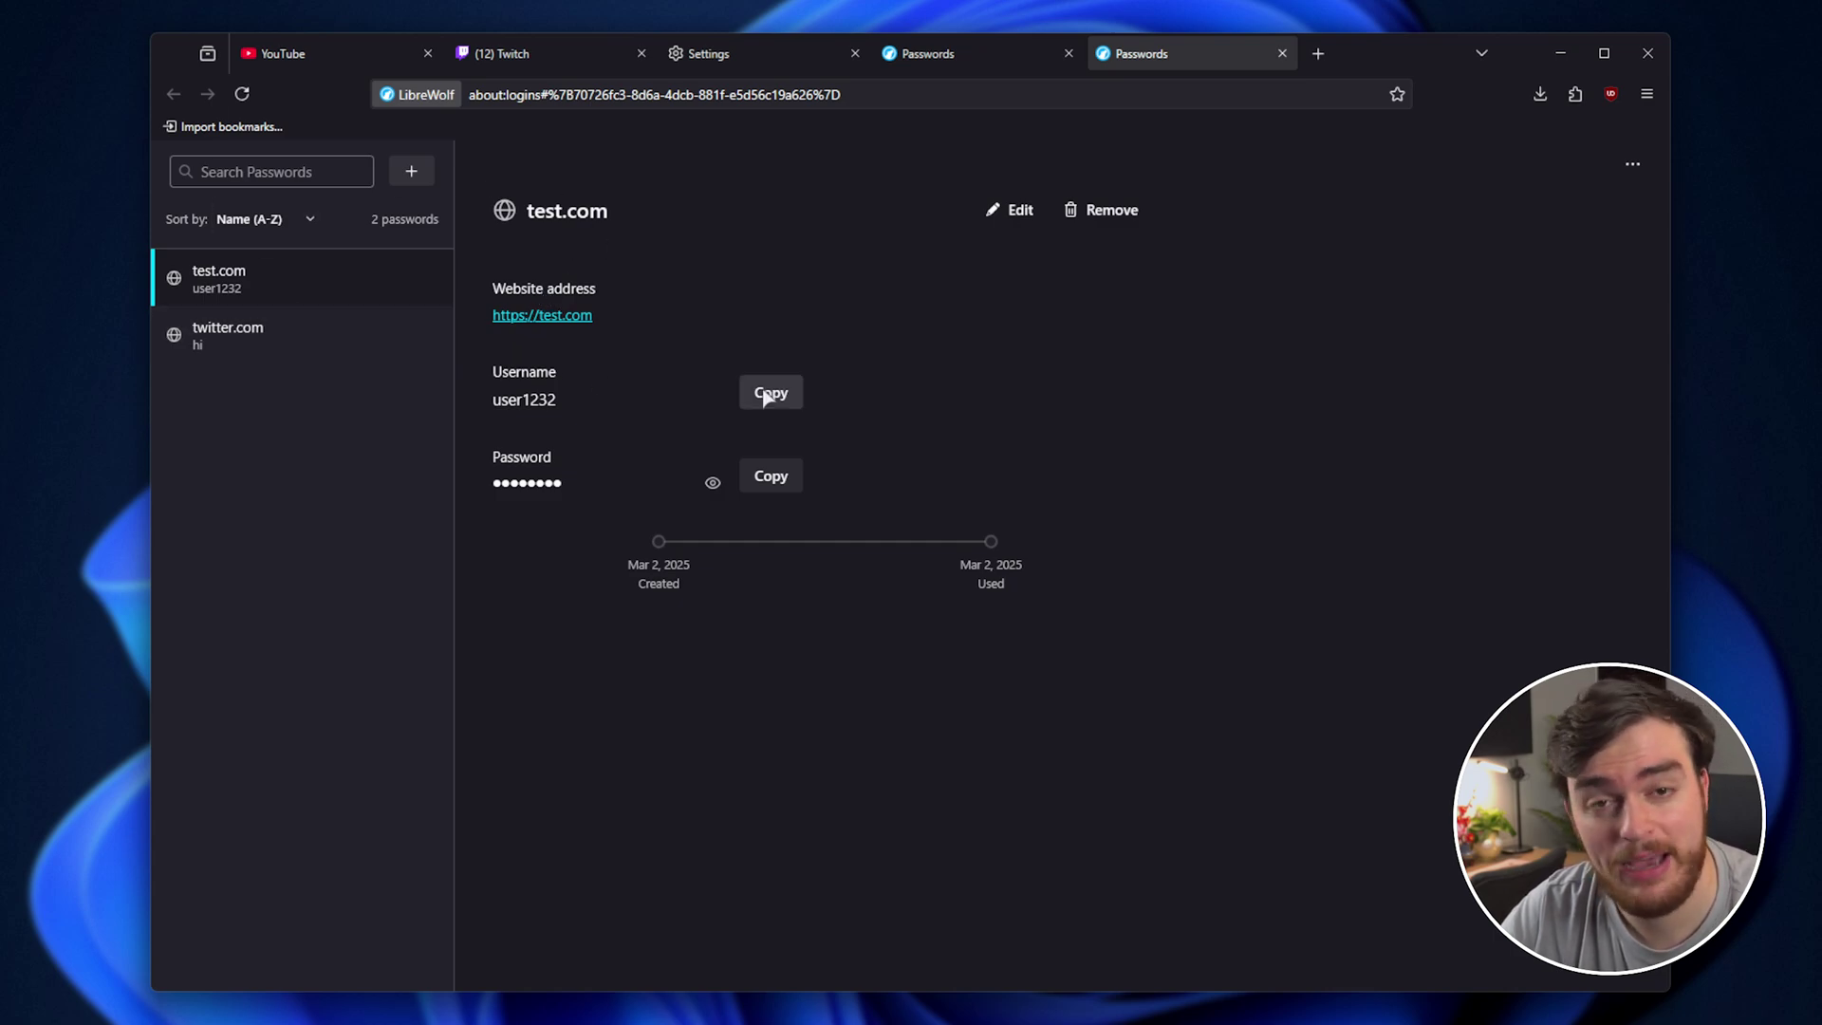
middle_click(1213, 54)
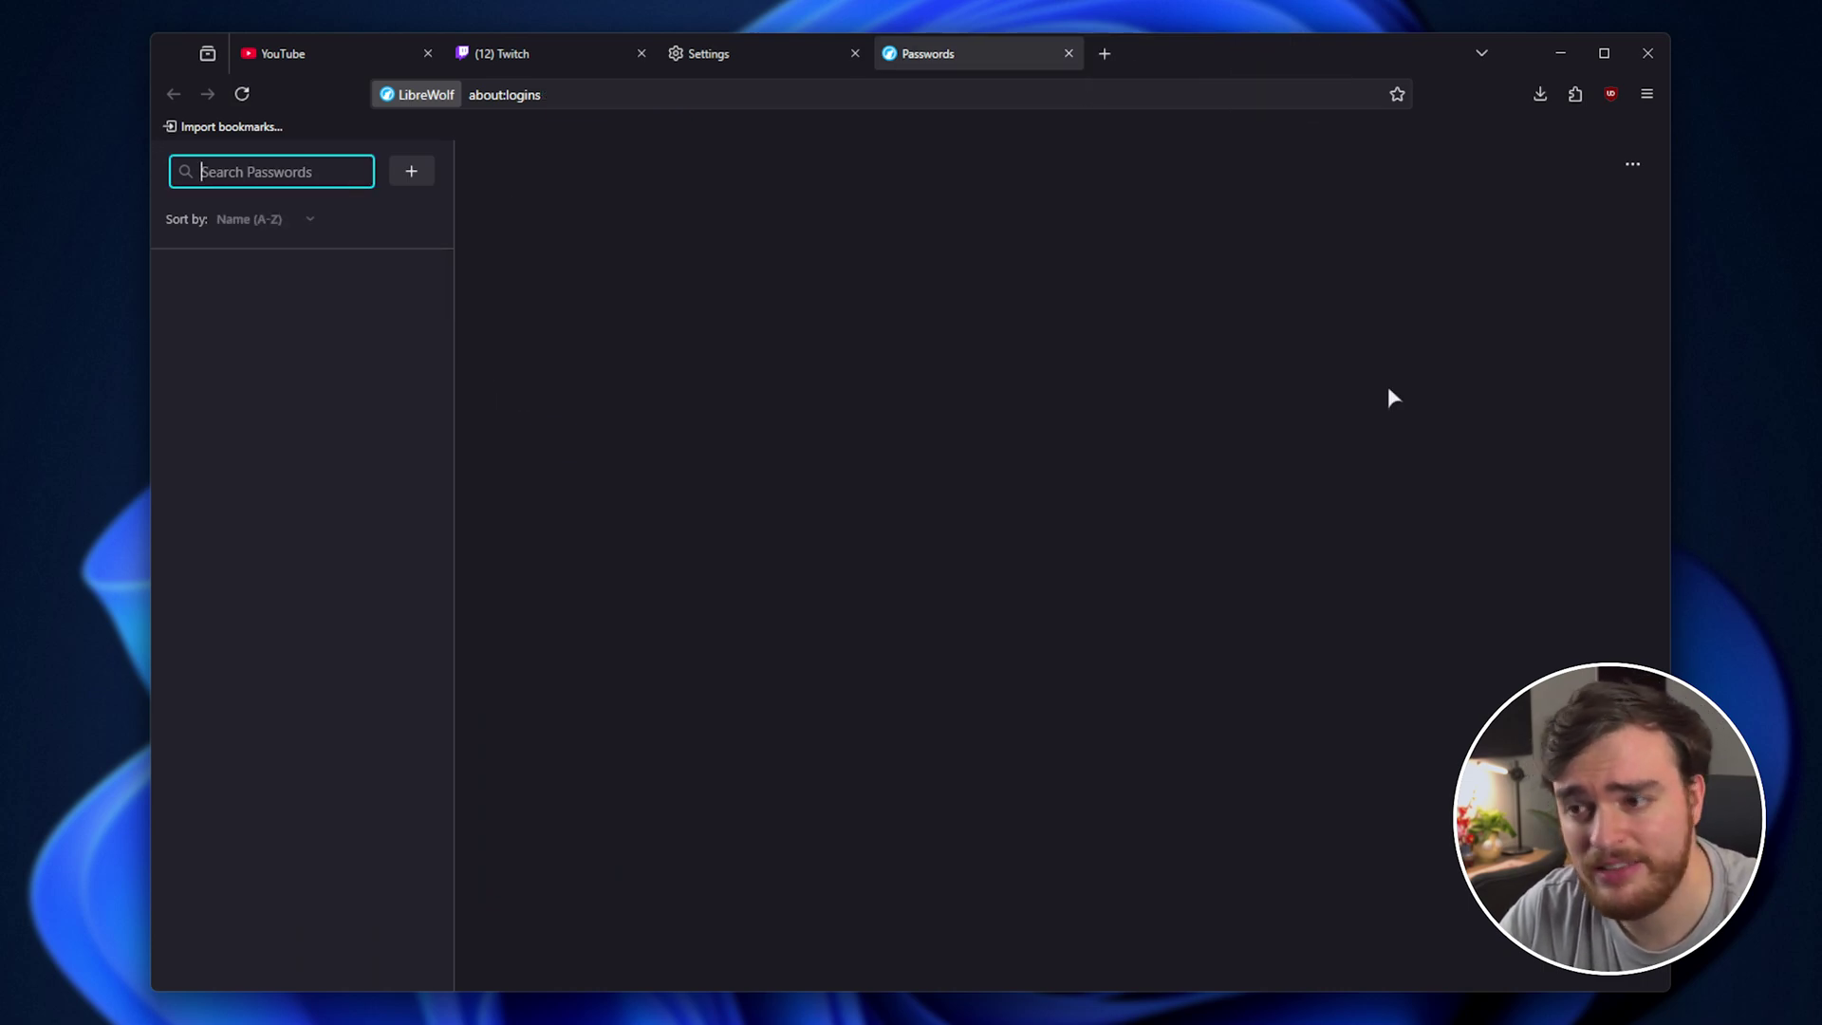
middle_click(1013, 55)
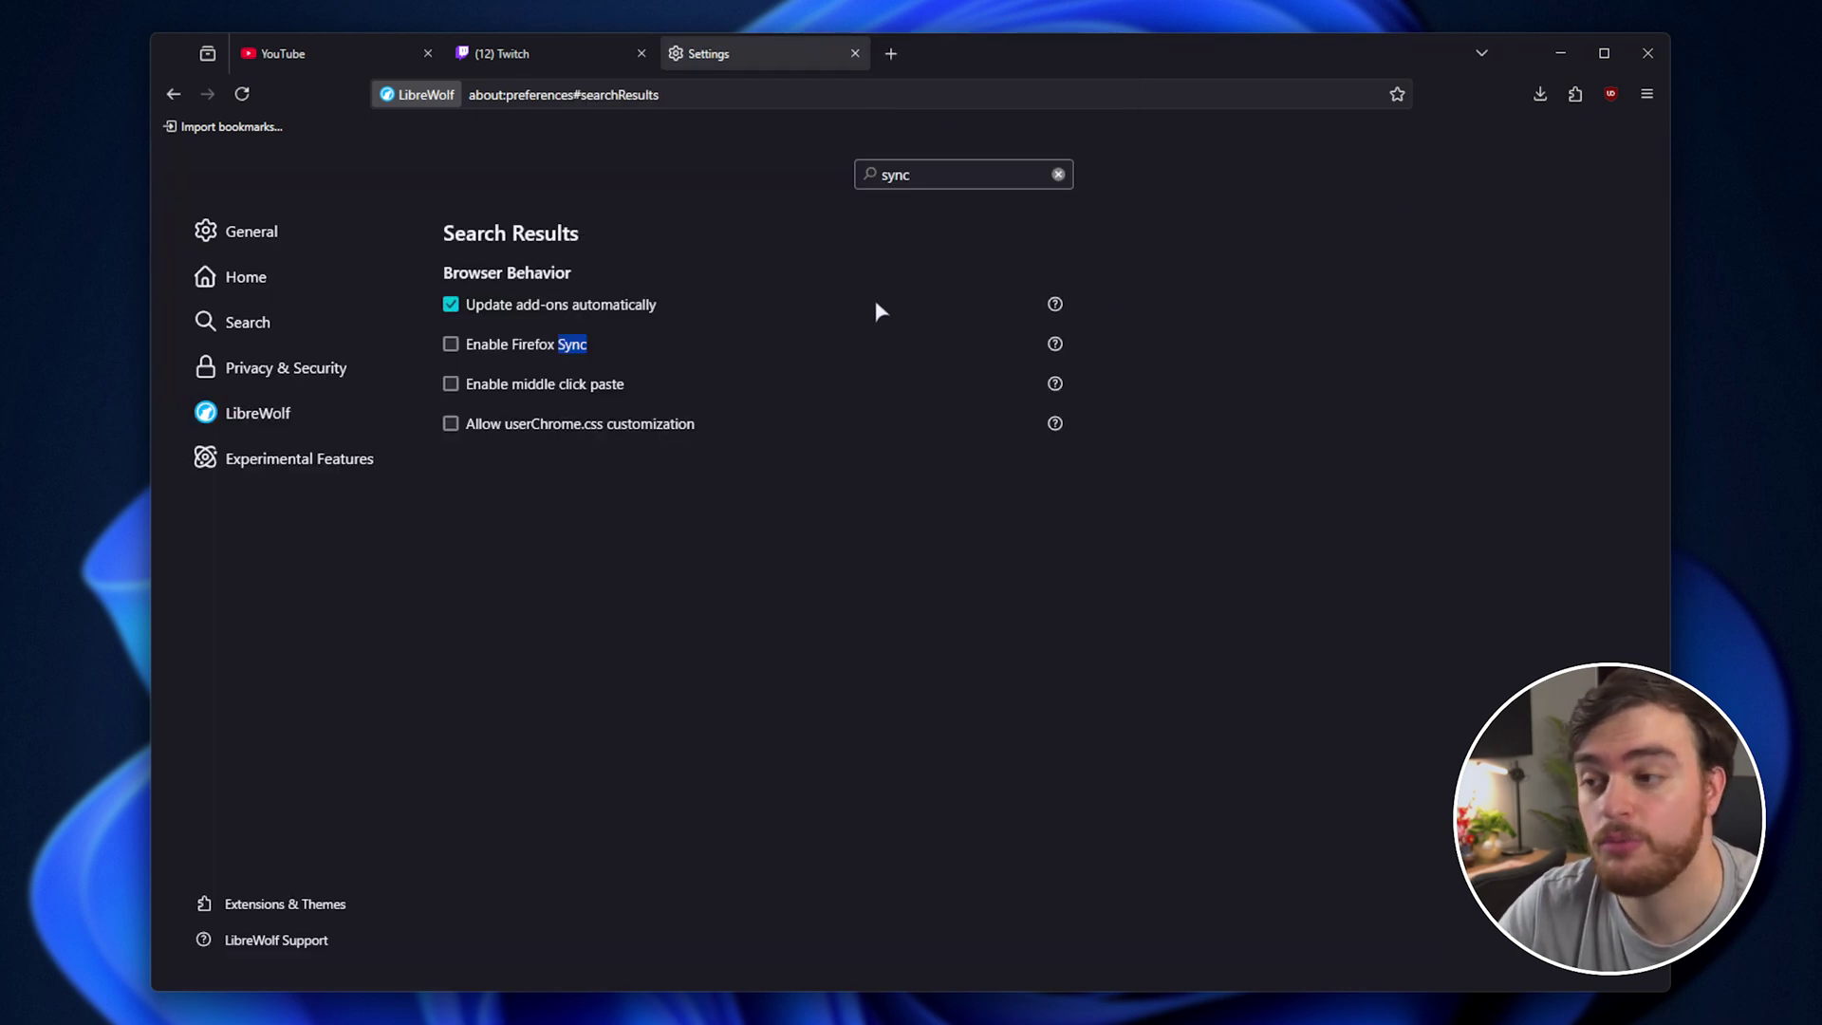
Clear the 'sync' settings search to show the General page, and shift the window right.
click(1058, 174)
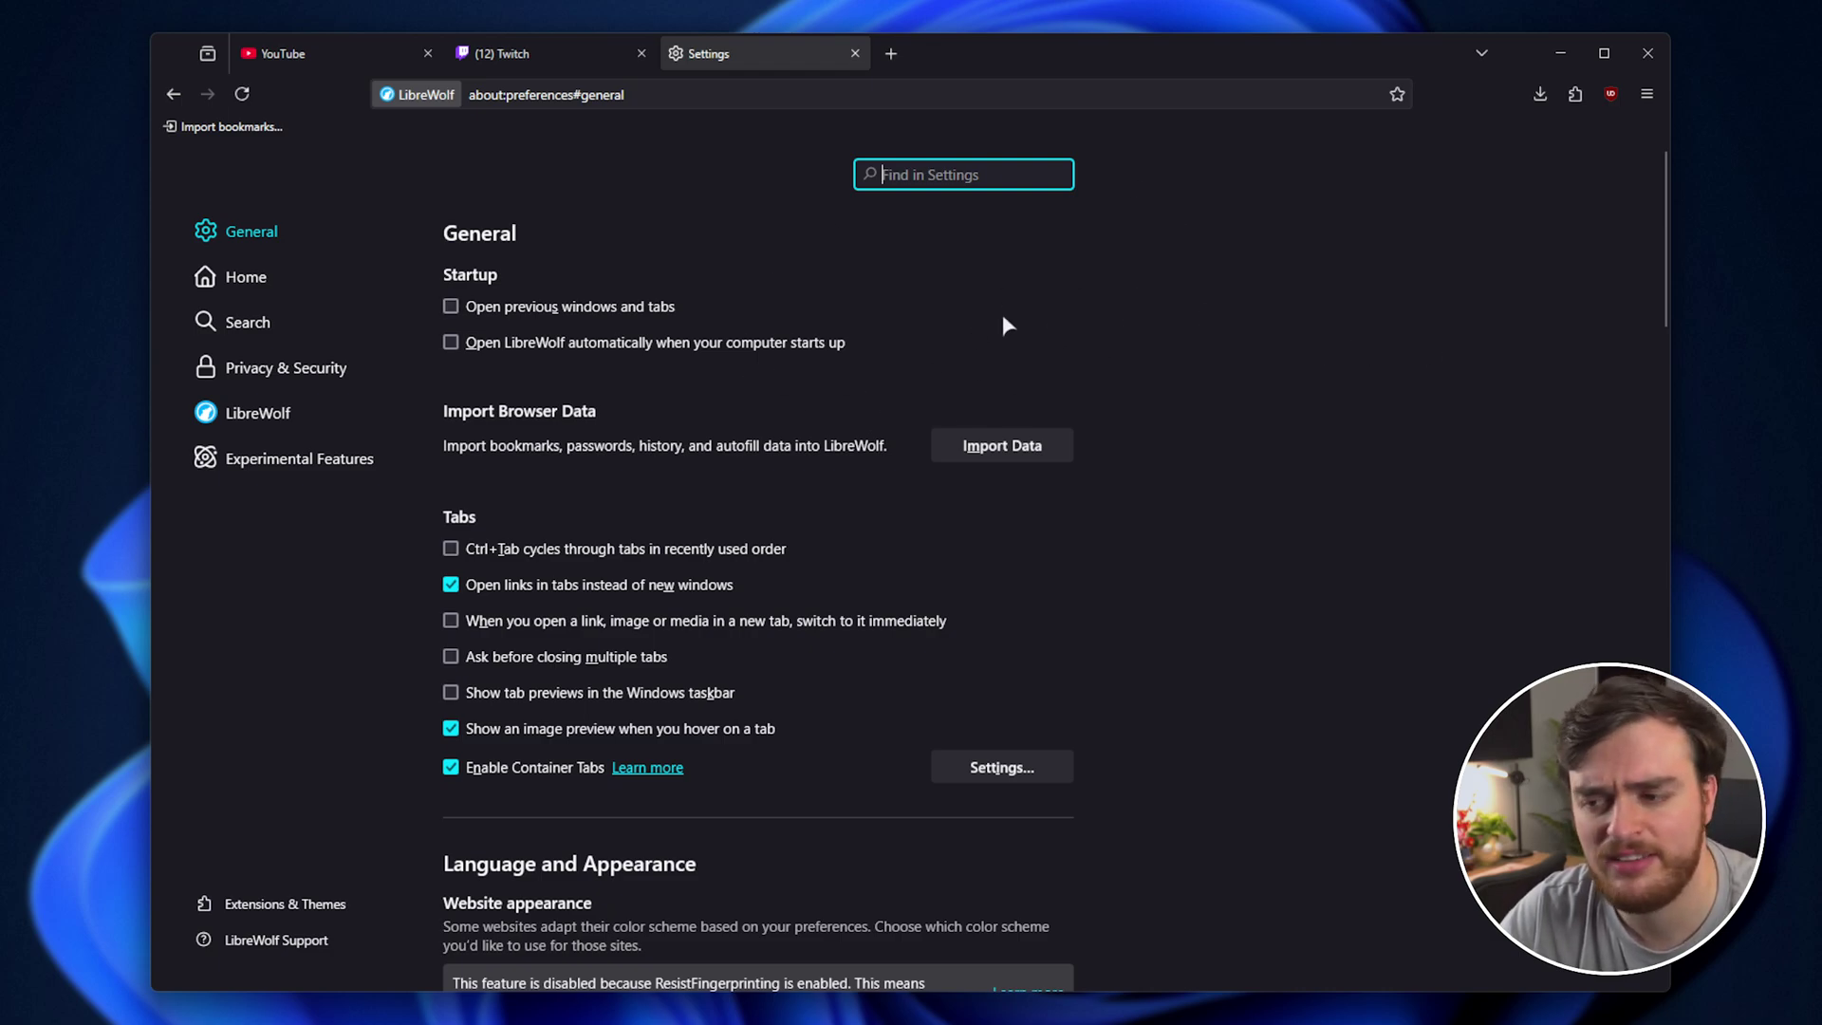
scroll(794, 465, down, 5)
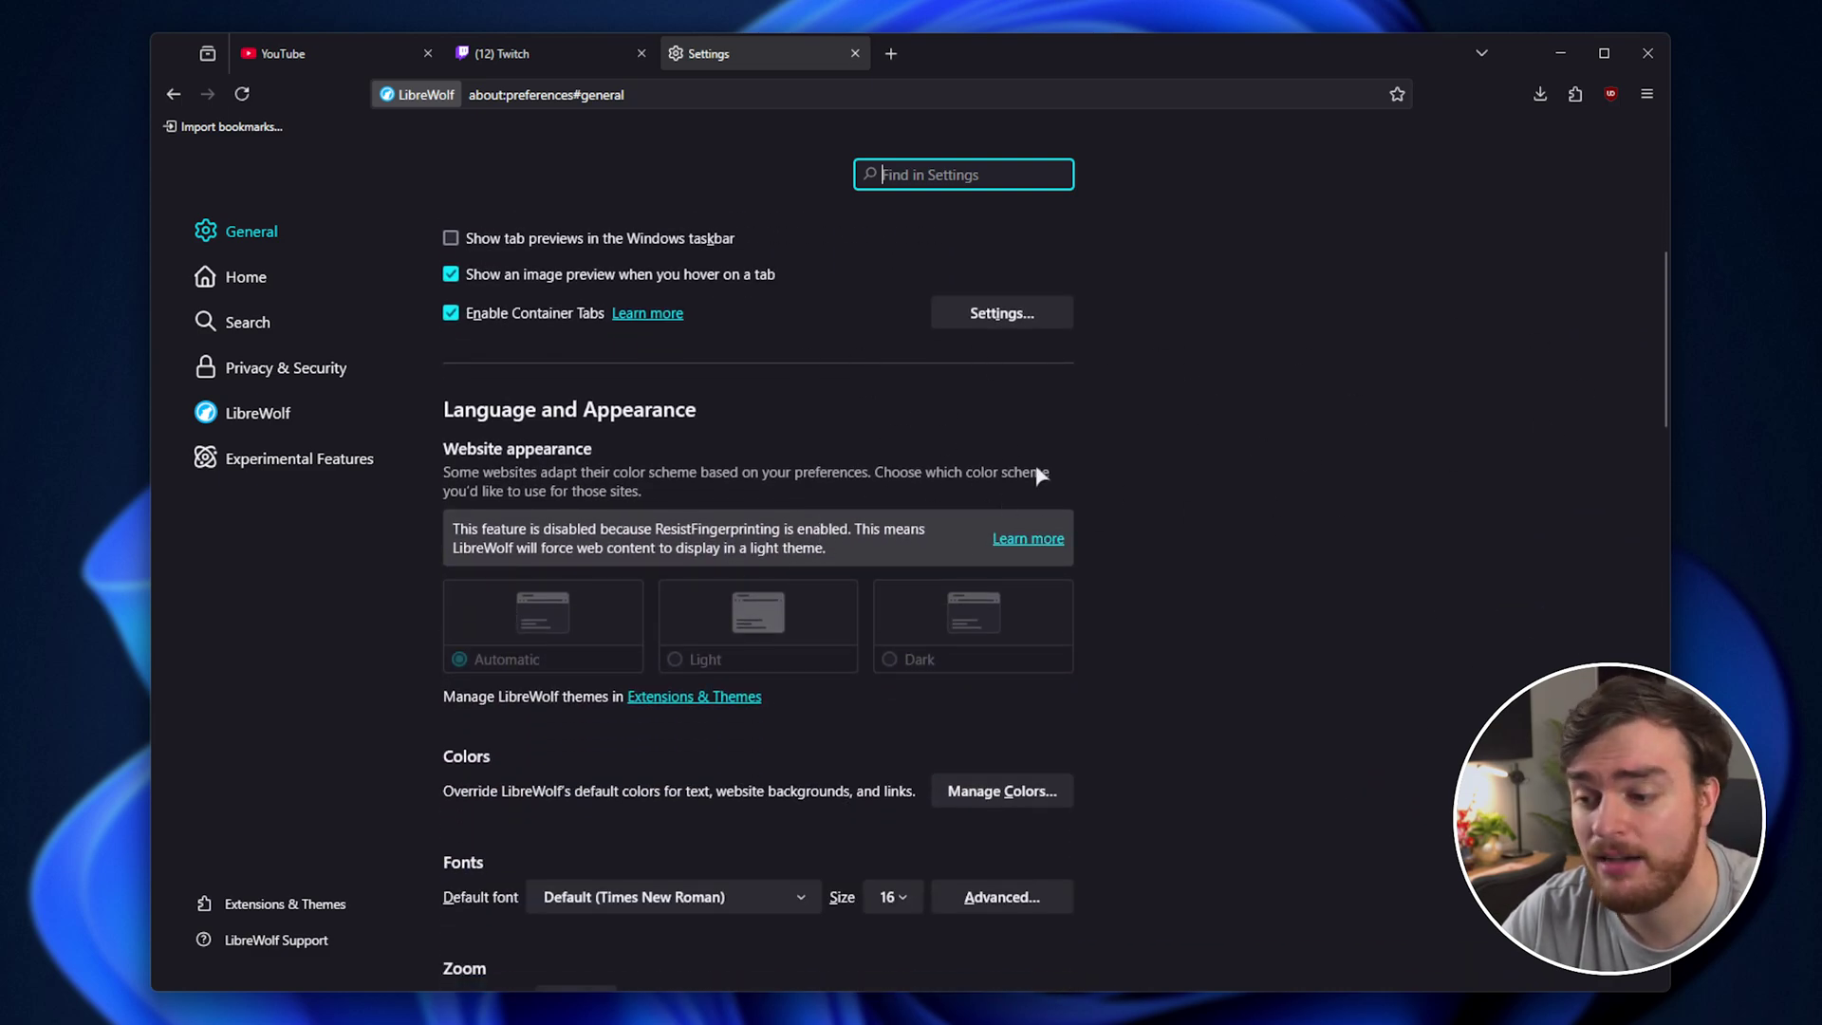
scroll(1050, 447, up, 5)
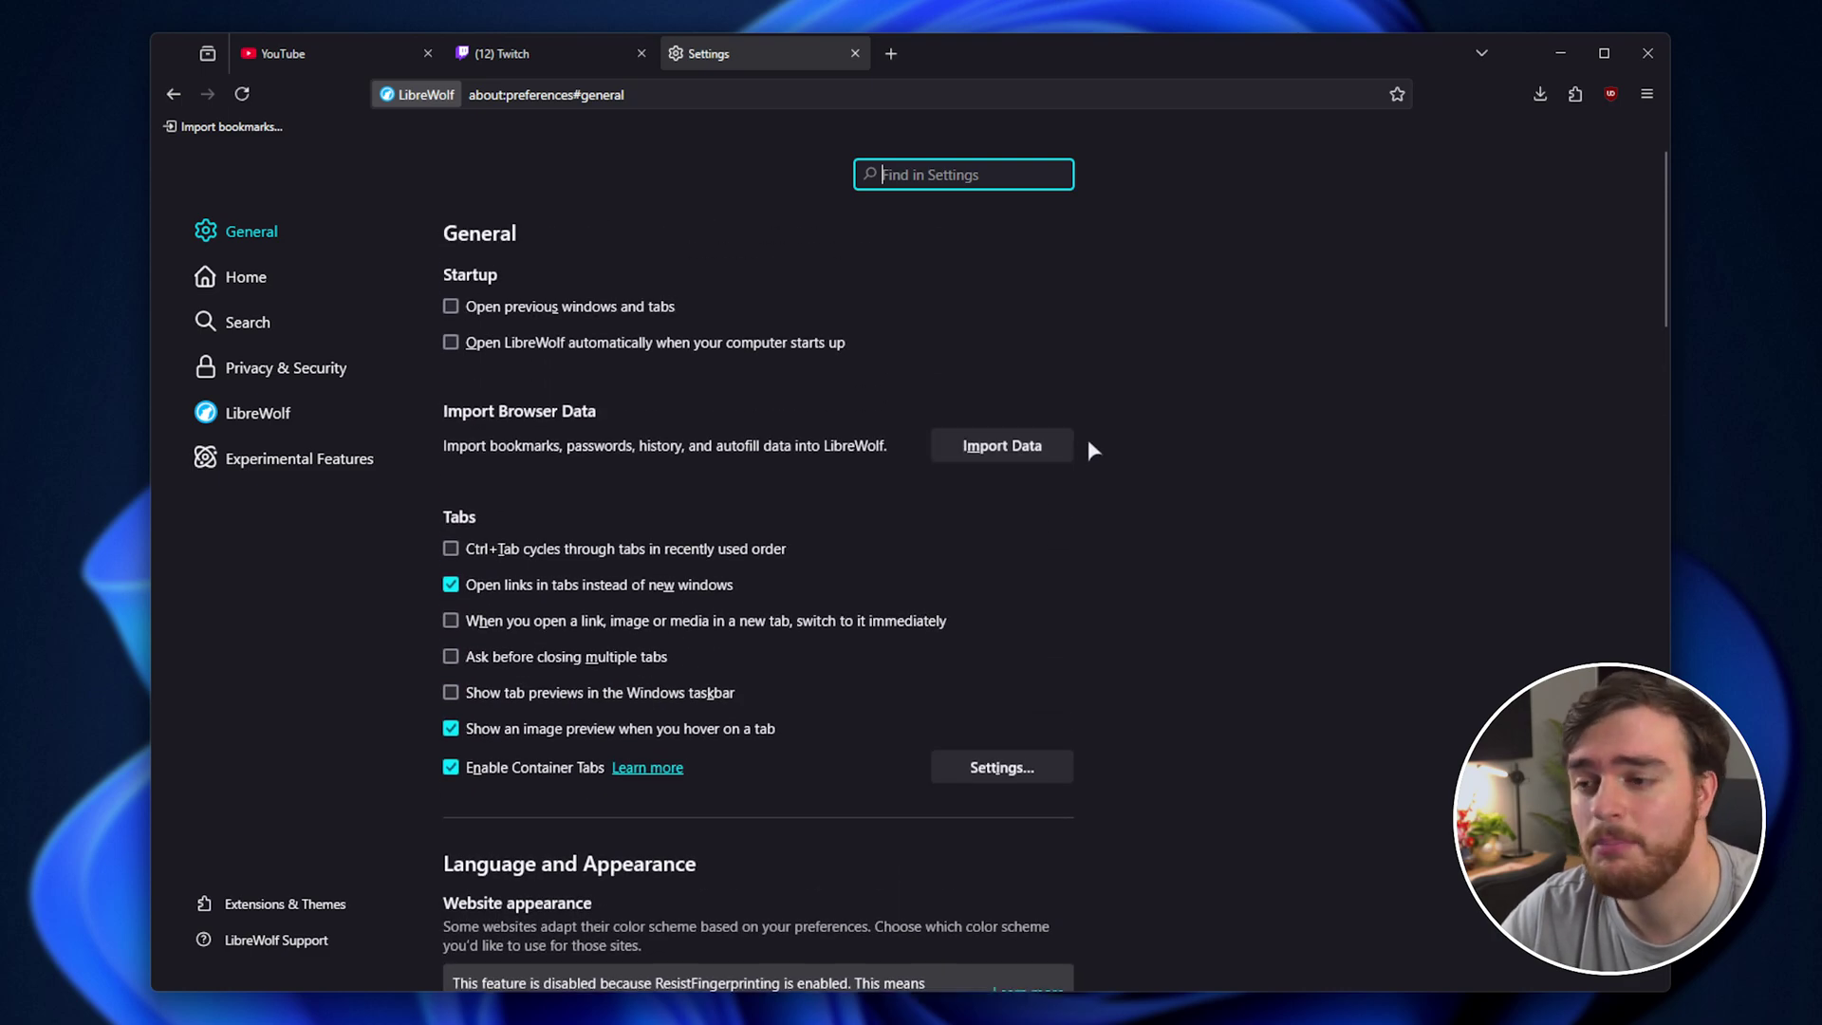
drag(961, 53, 1402, 38)
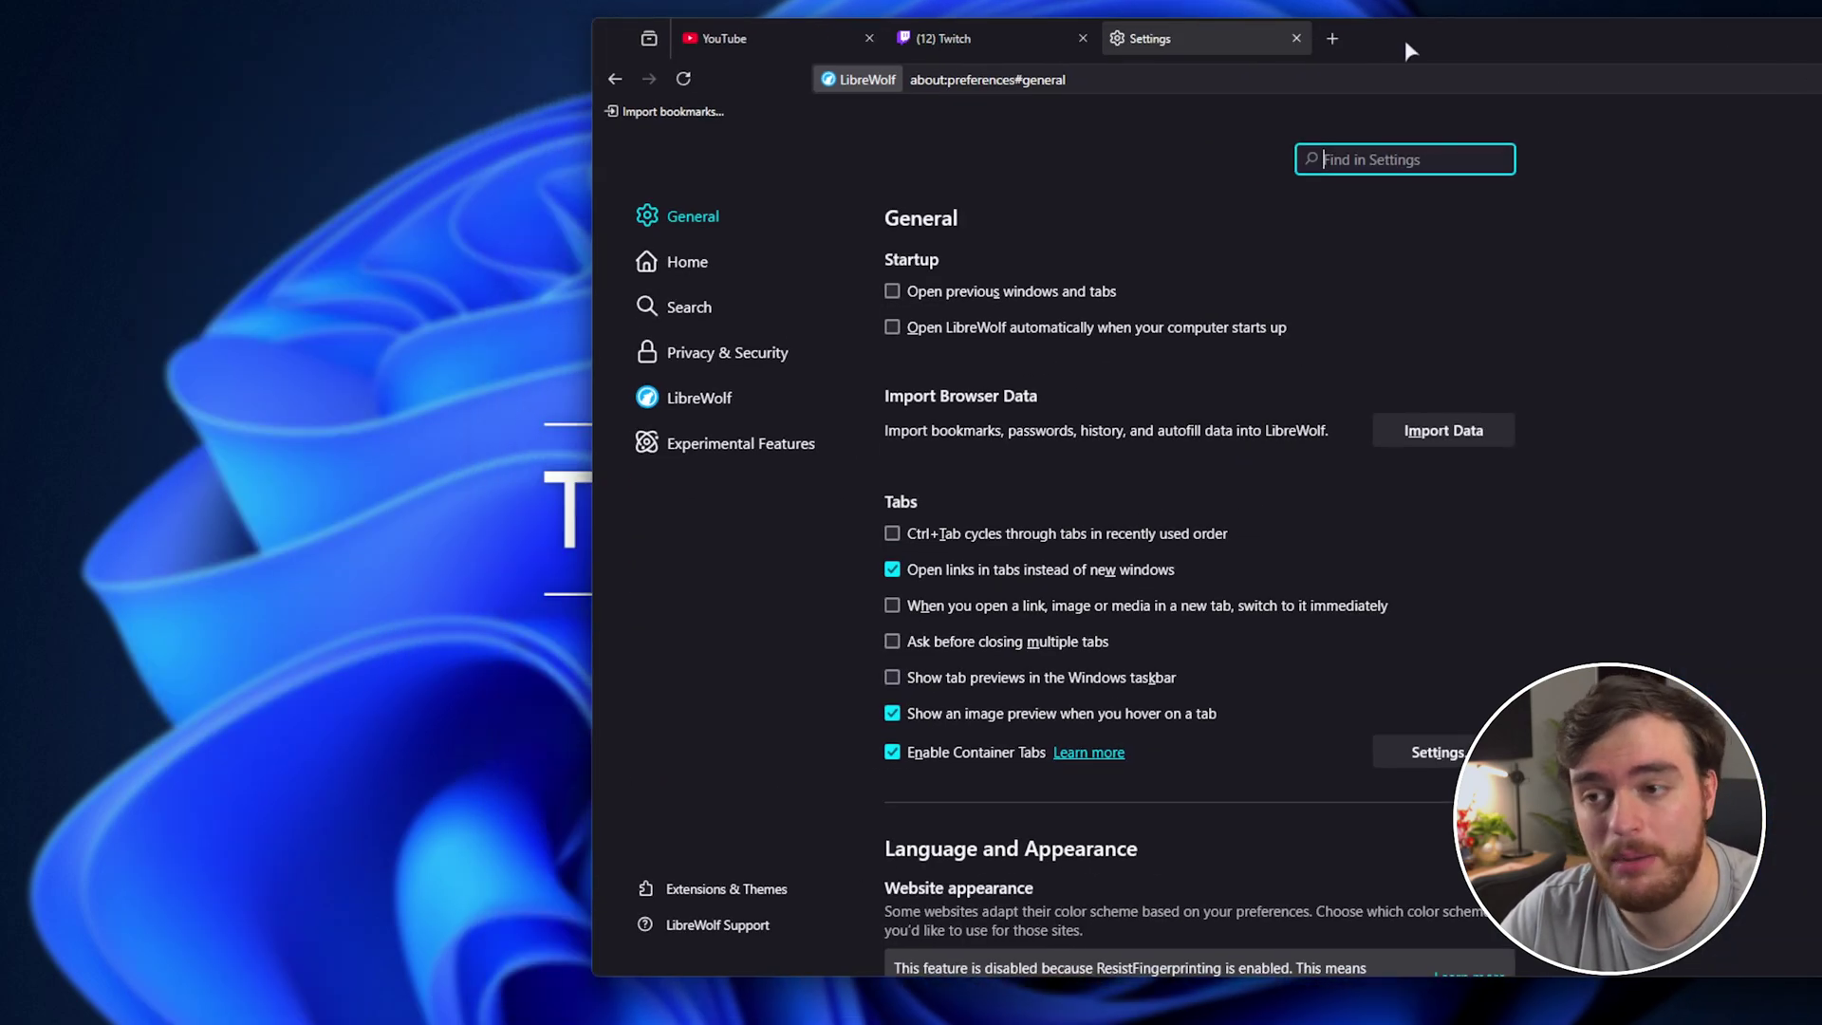